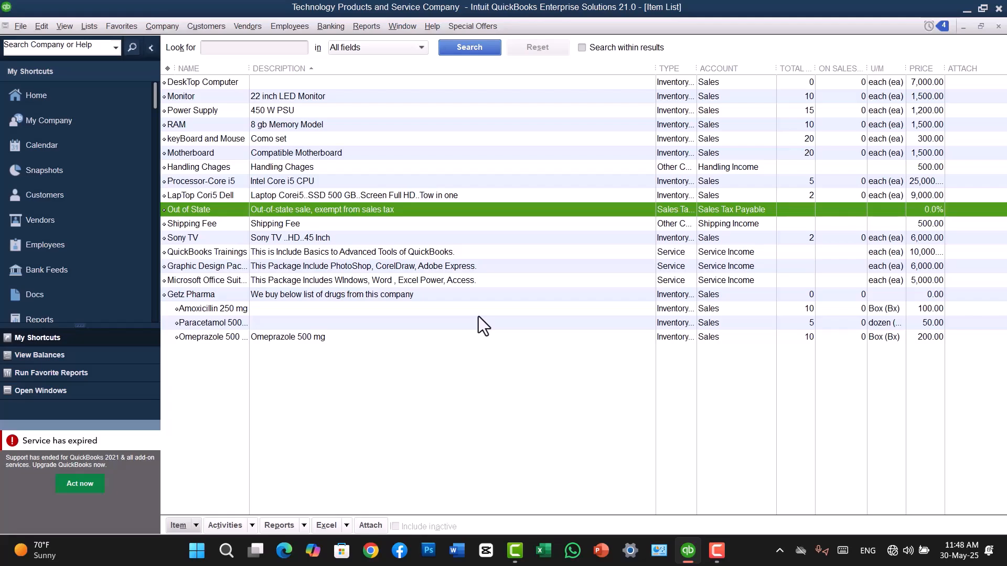
Start a new entry in the item list and set its type to Non-inventory Part.
left_click(292, 46)
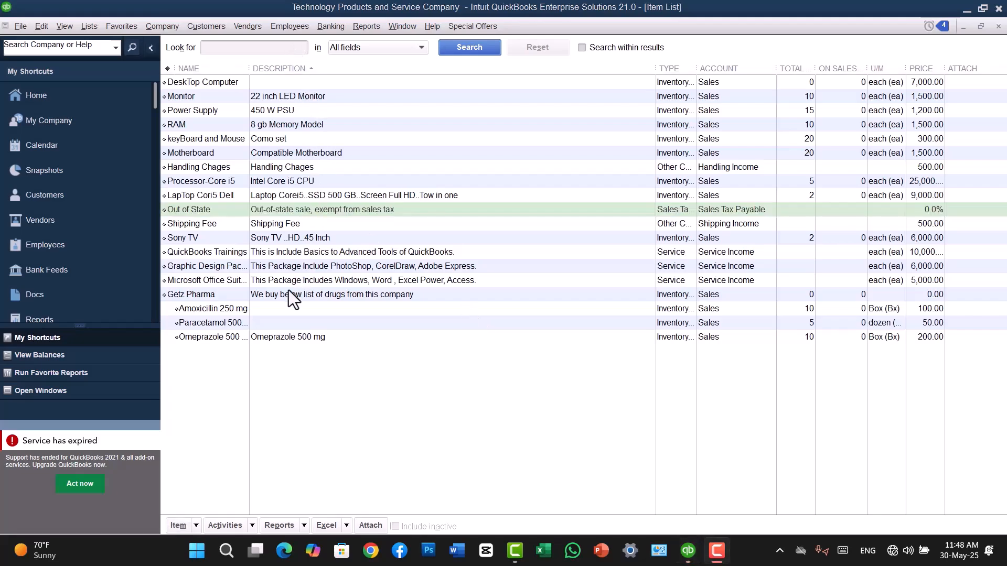
right_click(442, 347)
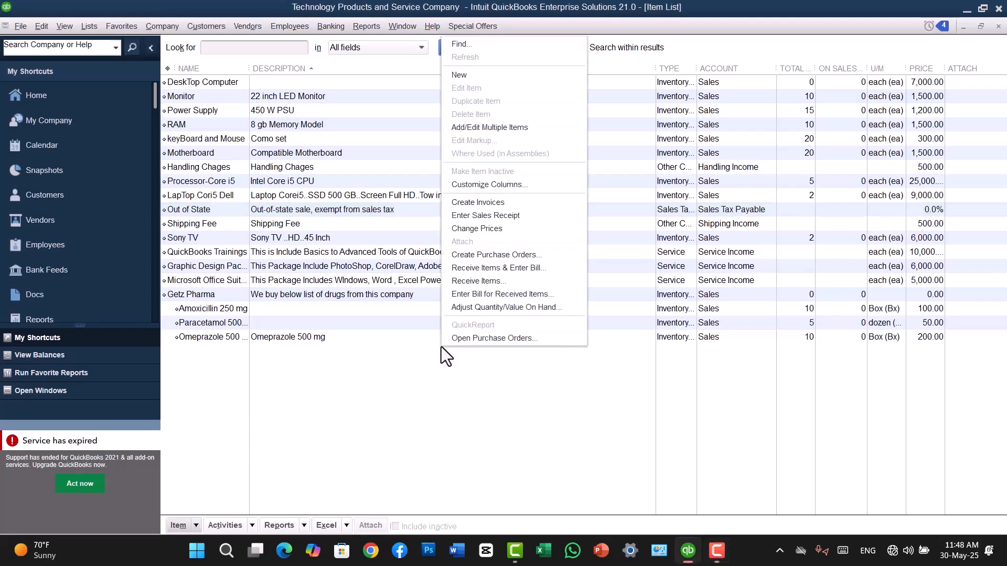
left_click(446, 74)
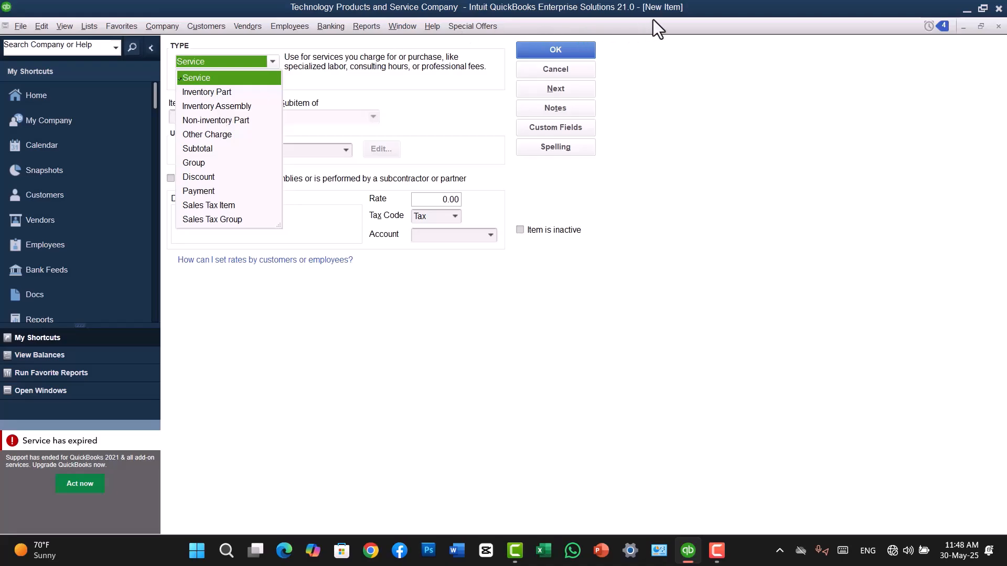
left_click(668, 19)
left_click(272, 62)
left_click(223, 124)
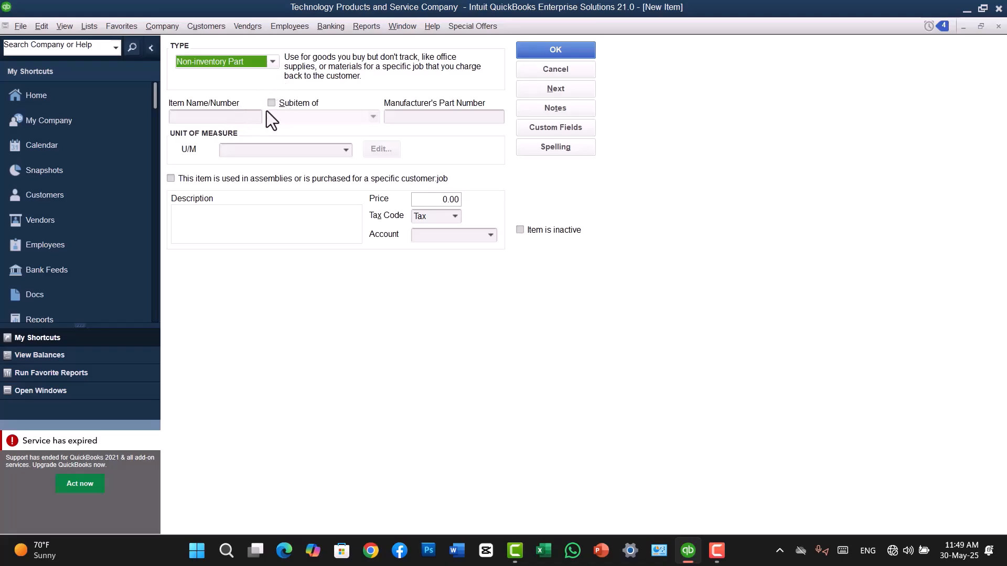
Name the non-inventory item Tables12 and set its unit of measure to each (ea).
left_click(212, 116)
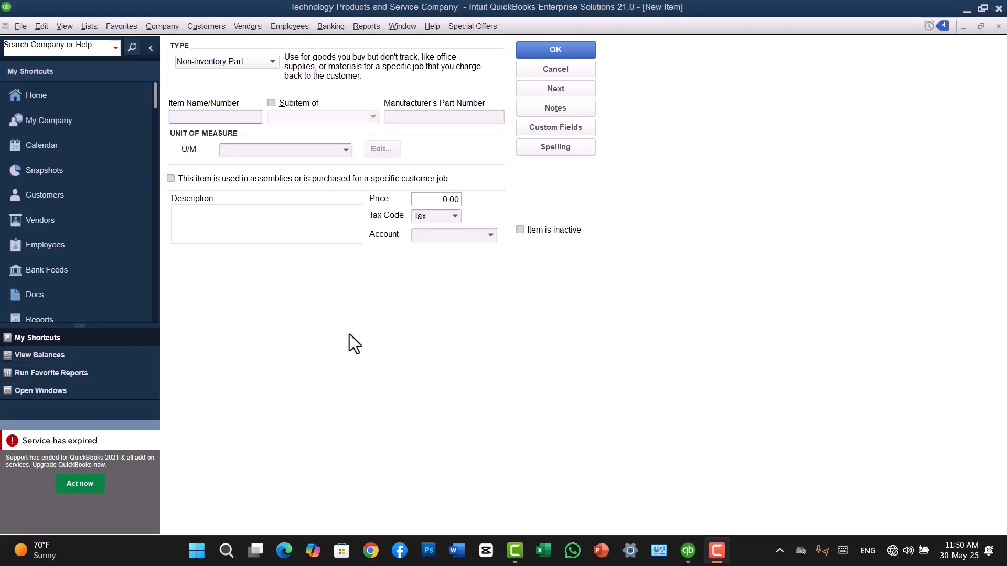
left_click(221, 118)
type("T")
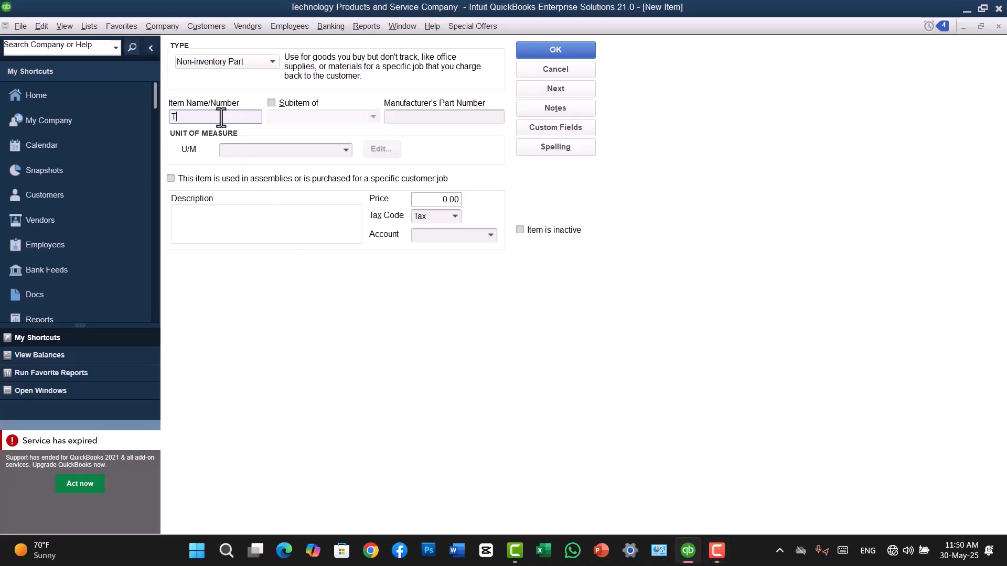
type("able 0")
key("BackSpace")
type("s12")
left_click(346, 151)
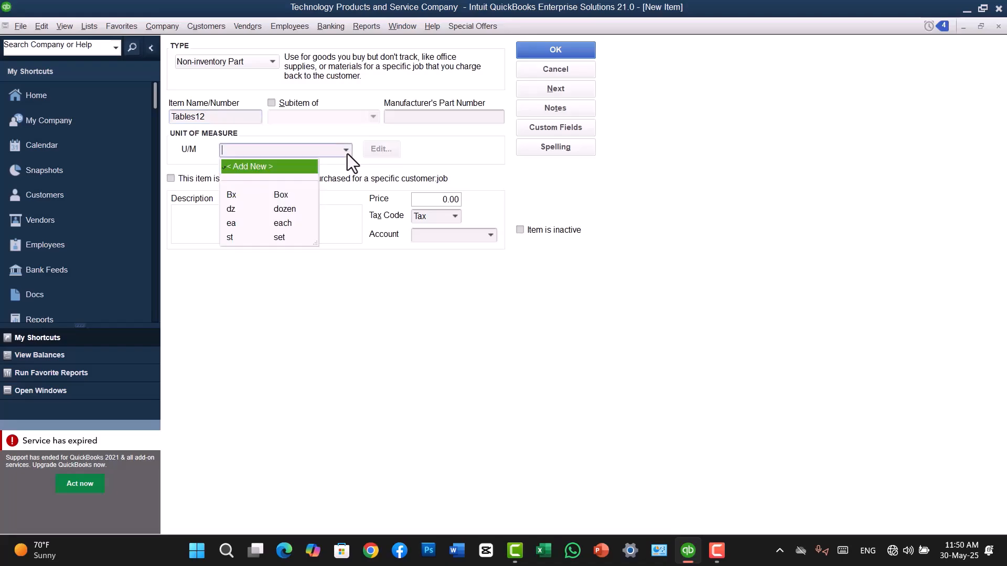
left_click(238, 225)
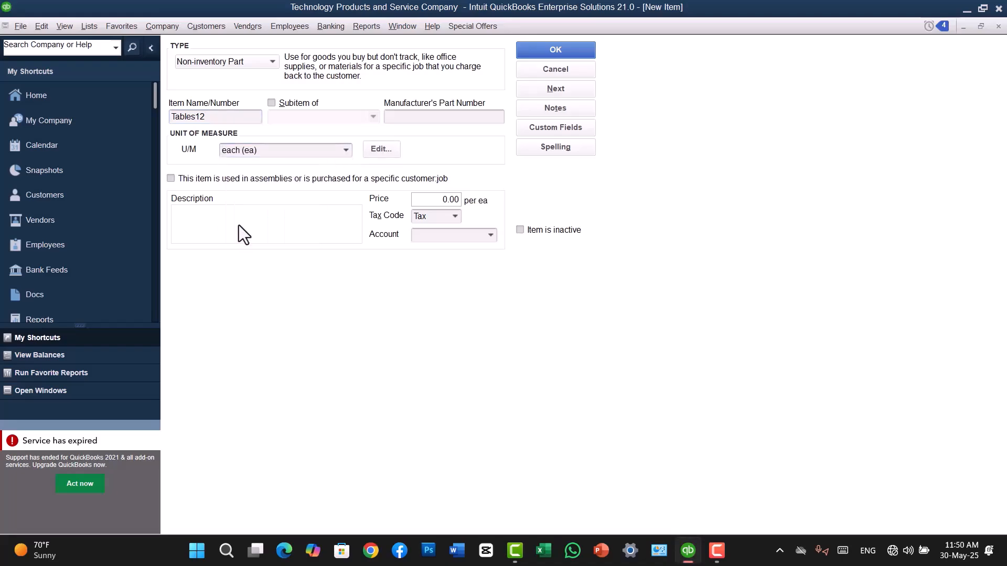
Set the Tables12 item's price to 50,000 and its tax code to Non.
left_click(269, 224)
left_click(433, 199)
type("5000")
left_click(456, 217)
left_click(430, 274)
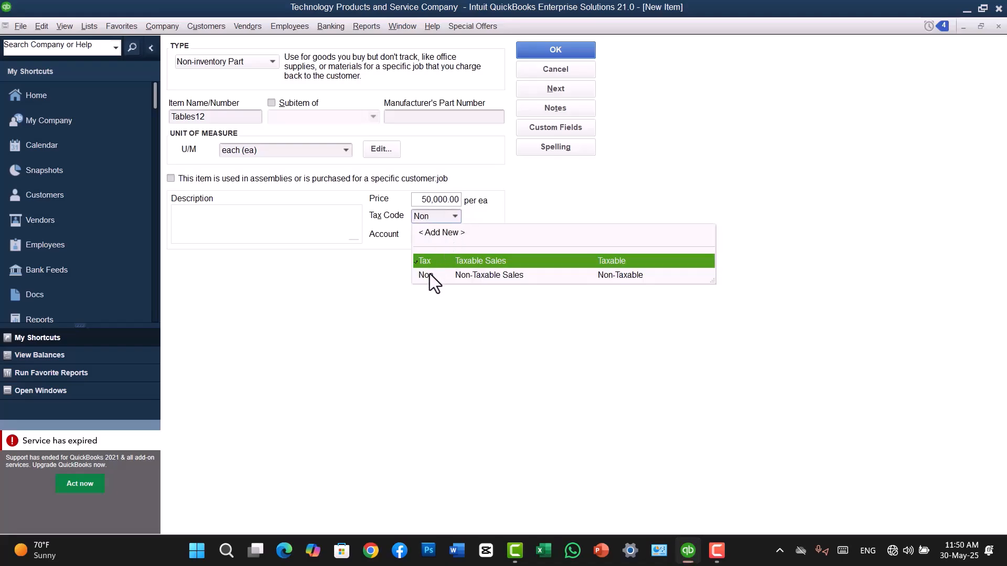
Assign the Tables12 item to the Furniture and Equipment fixed asset account and save it.
left_click(489, 237)
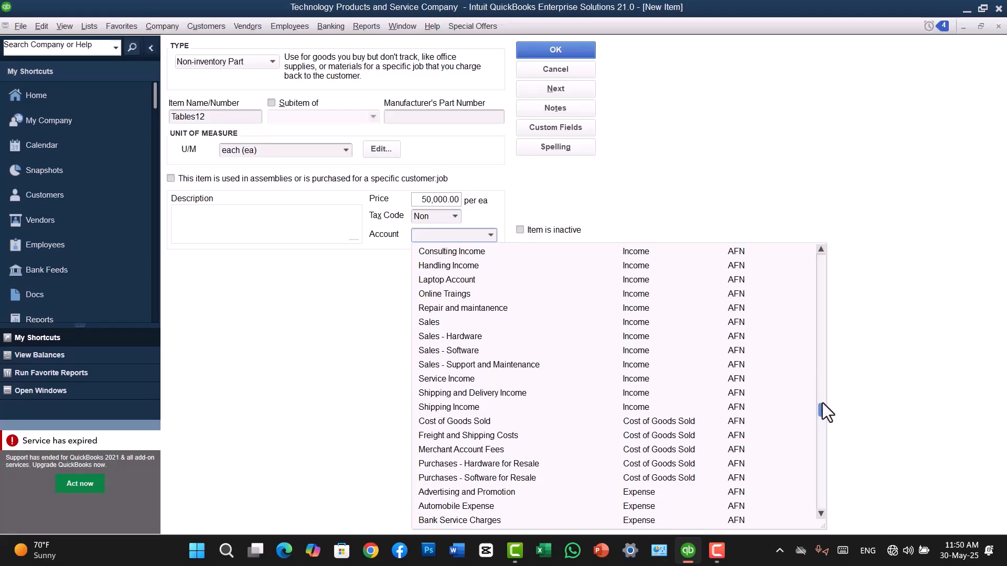
left_click_drag(819, 410, 819, 432)
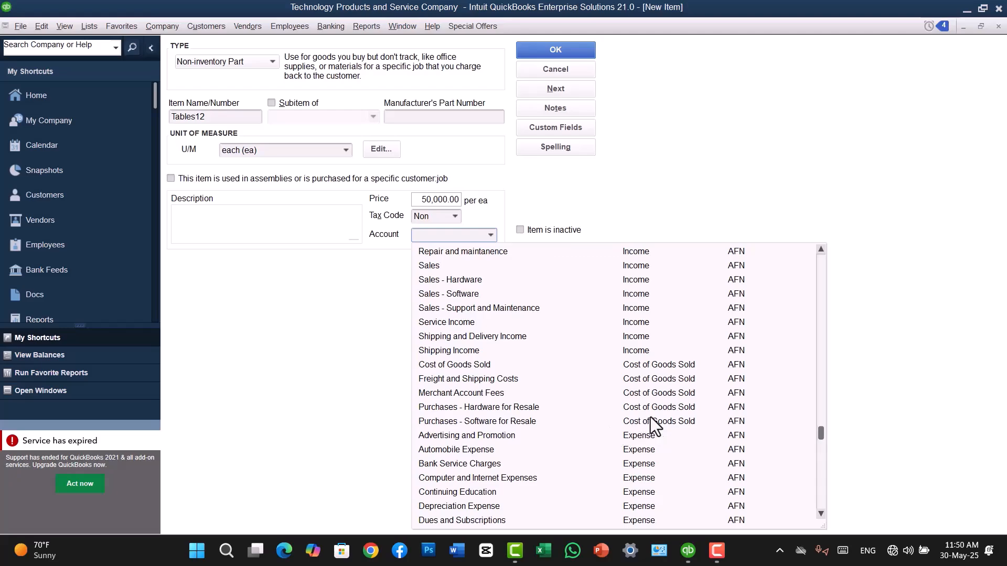
left_click_drag(820, 431, 819, 304)
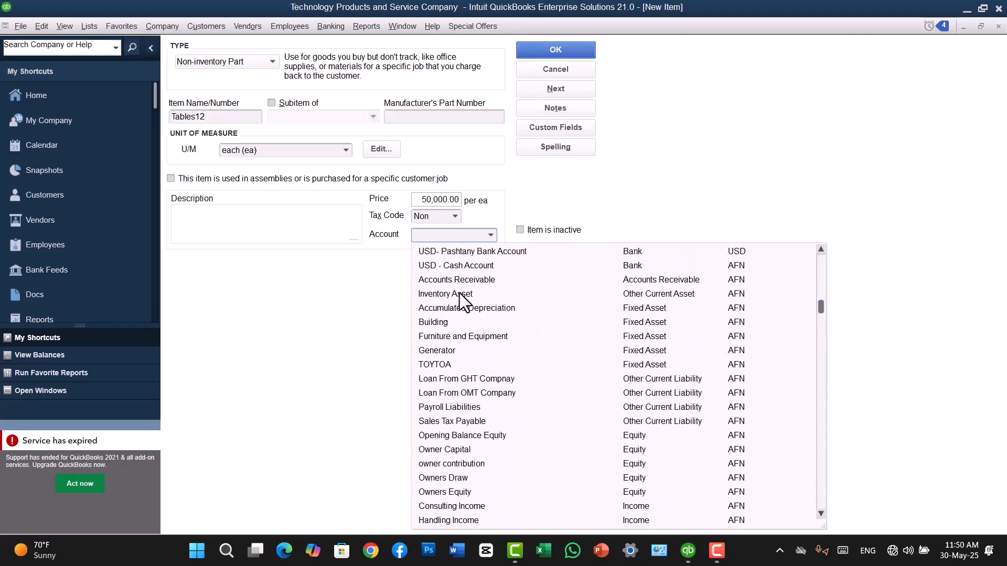
left_click(477, 338)
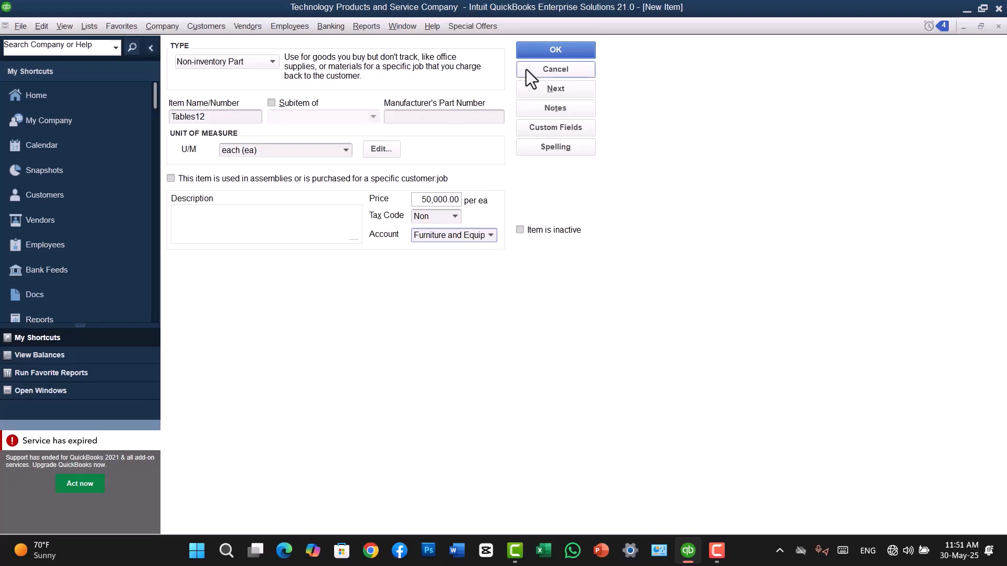
left_click(546, 52)
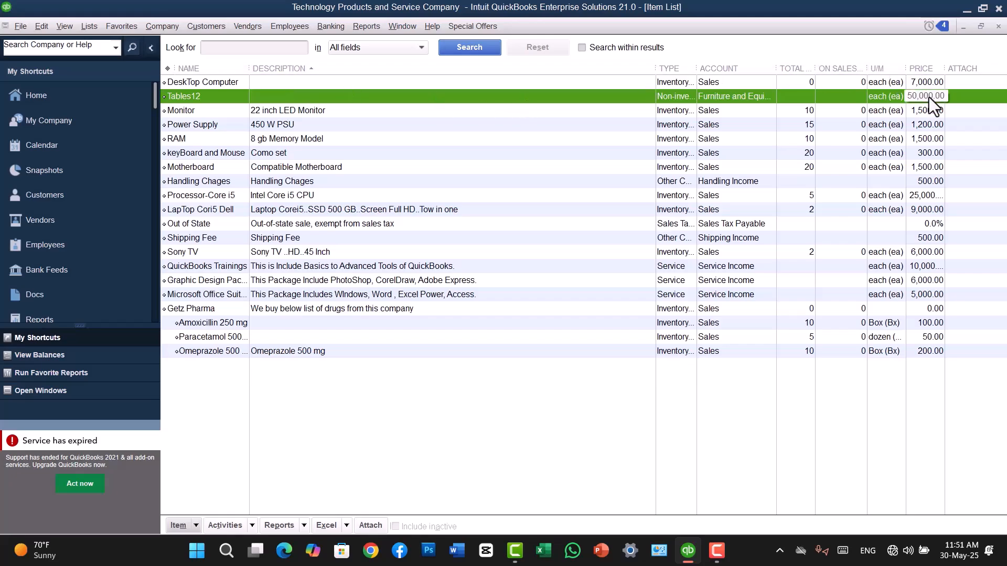
Check the Furniture and Equipment account in the chart of accounts and return to the item list.
key("ctrl+a")
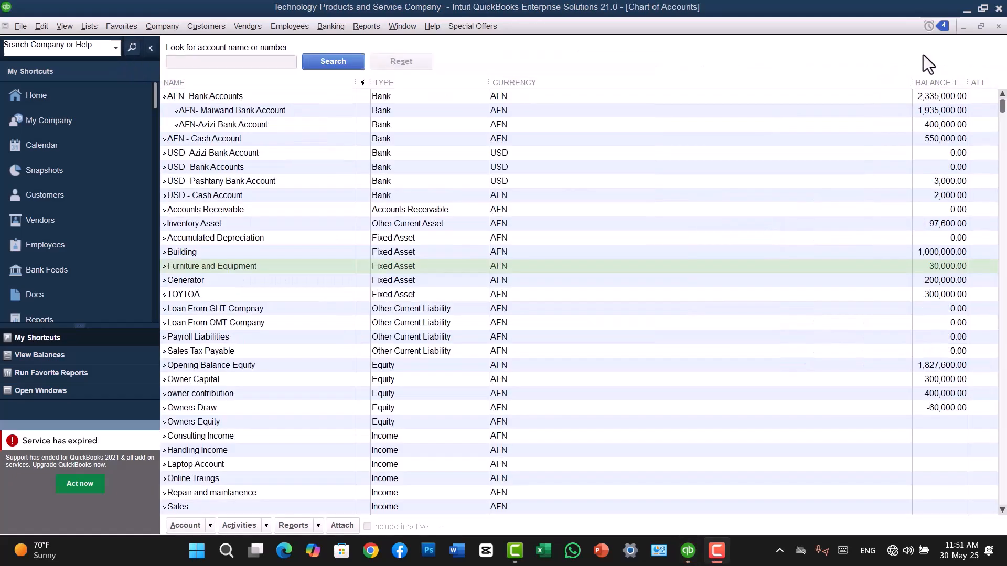
left_click(997, 26)
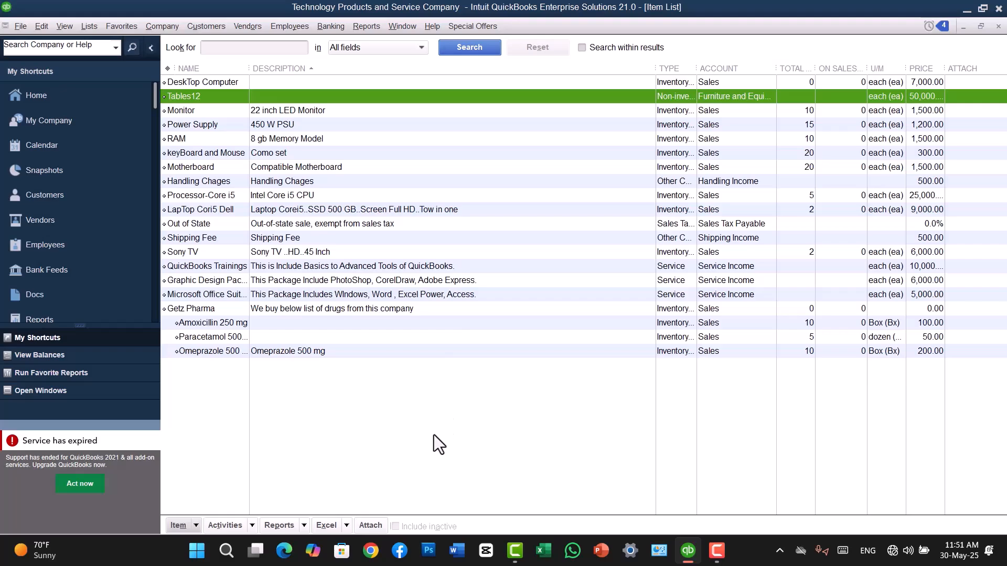
Start another new item and set its type to Other Charge.
right_click(438, 426)
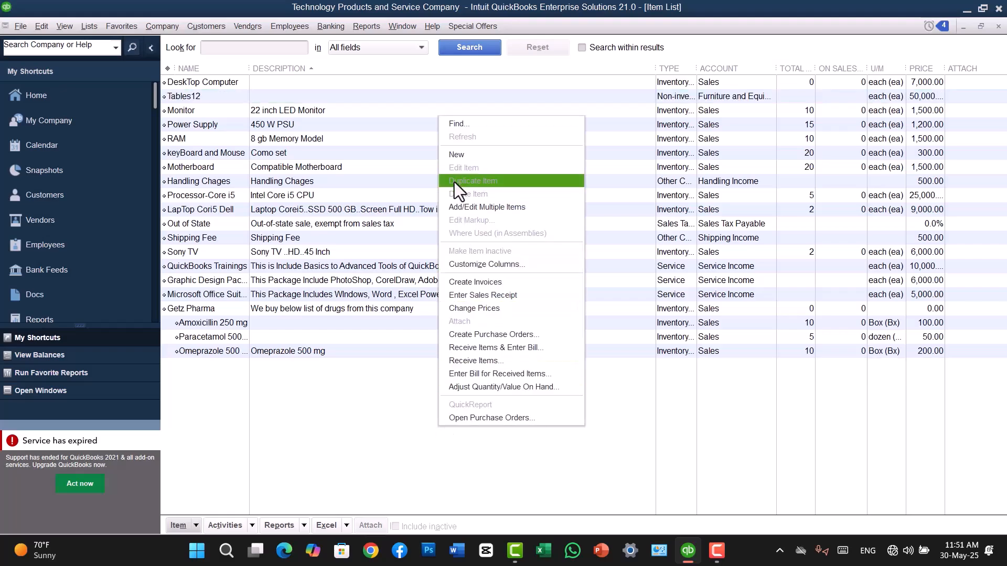
left_click(447, 156)
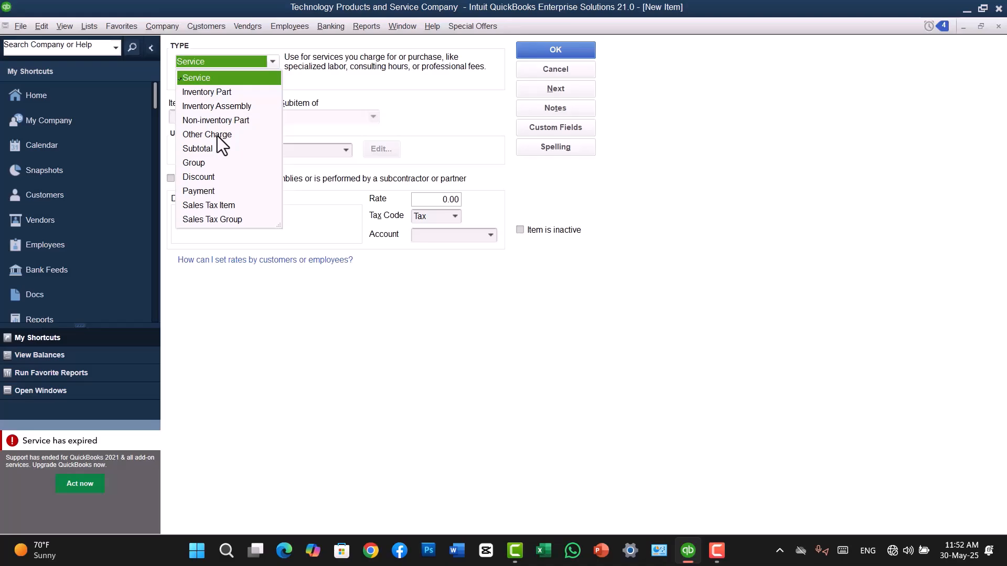
left_click(668, 26)
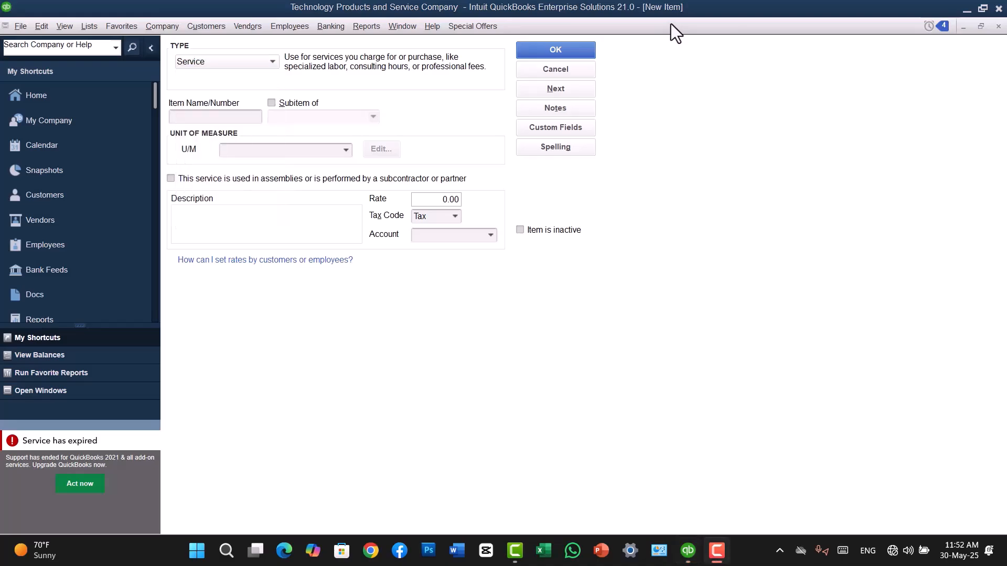
left_click(234, 116)
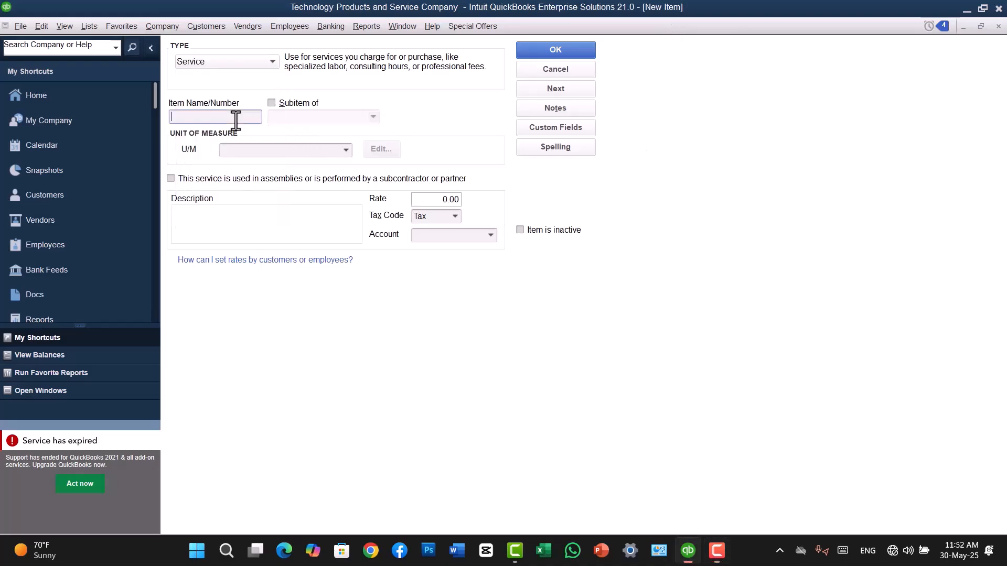
left_click(270, 62)
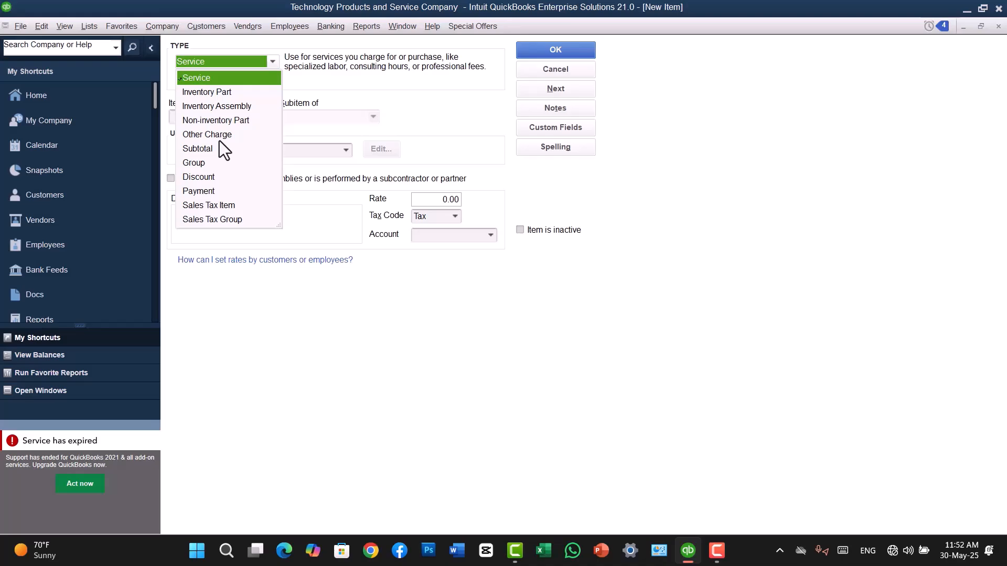
left_click(666, 28)
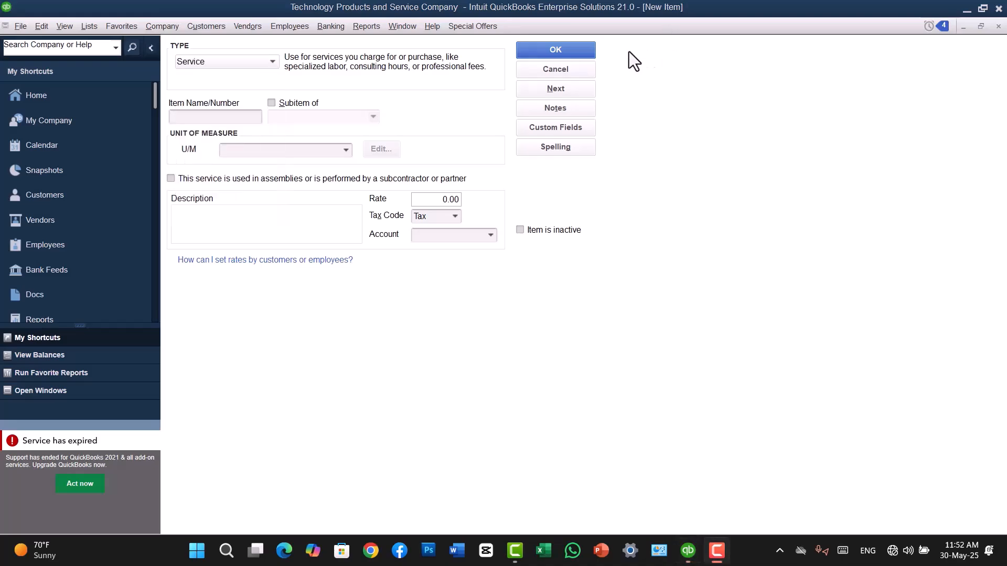
left_click(272, 62)
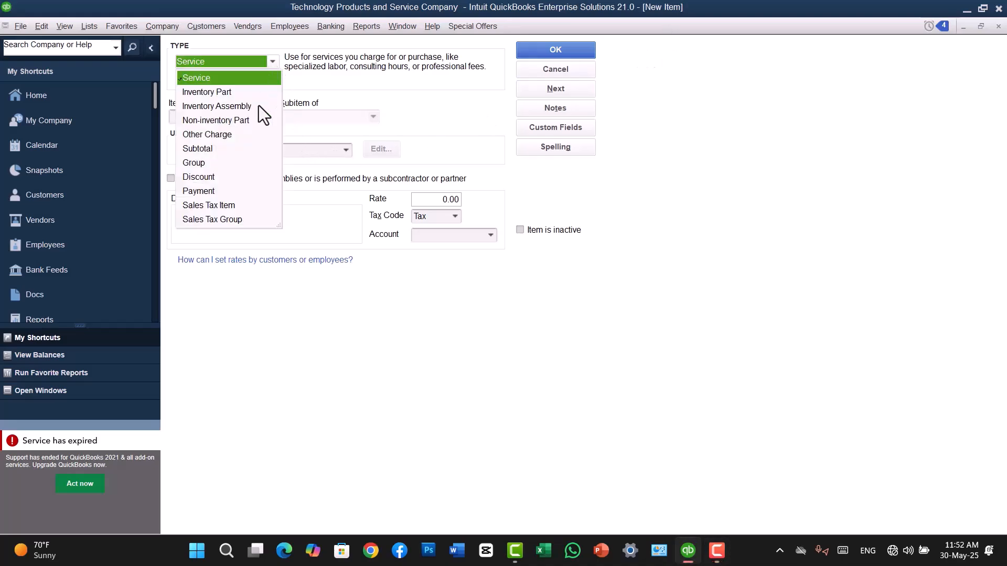
left_click(218, 134)
left_click(673, 20)
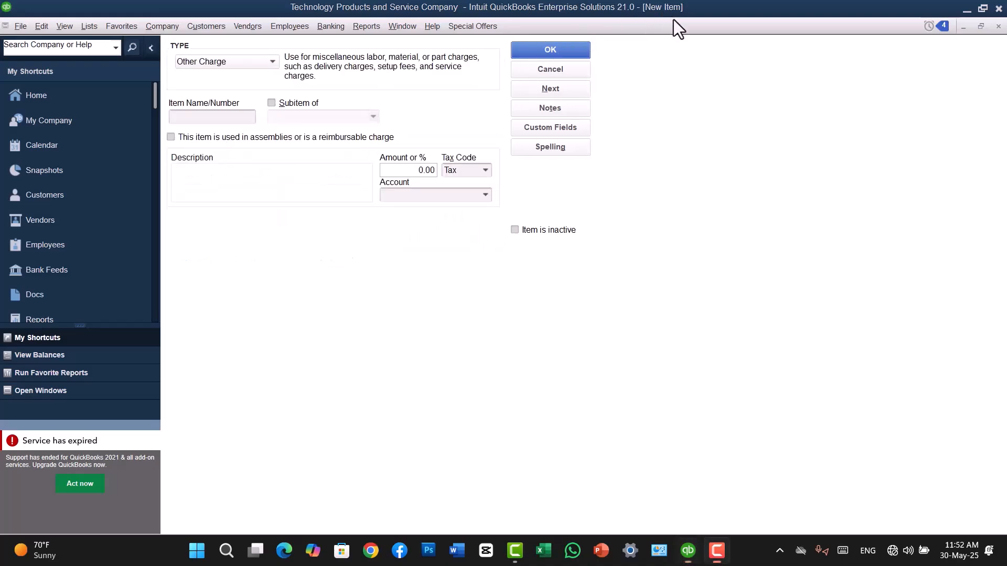
Name the other charge item Installation Fee and copy that name into its description.
left_click(210, 117)
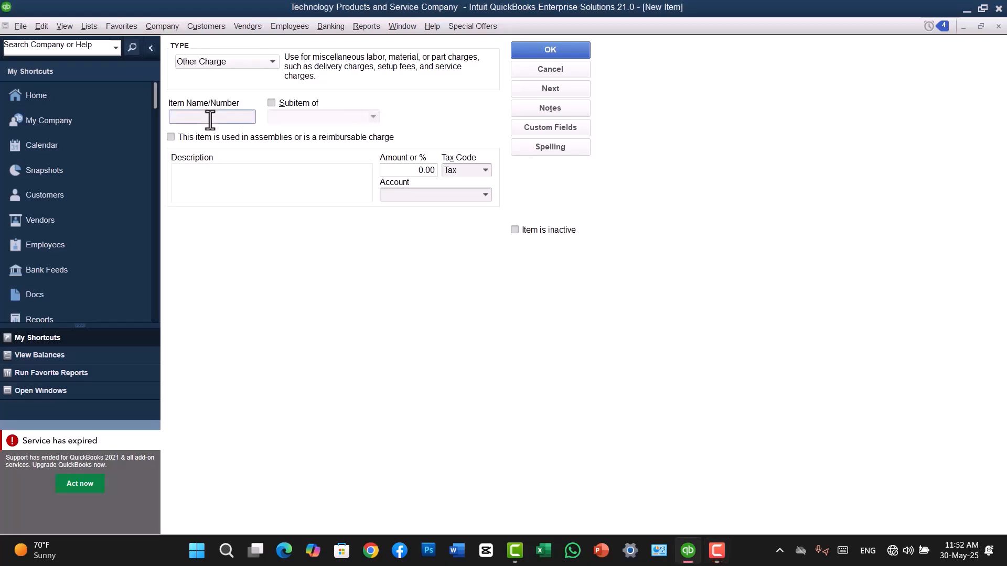
type("Installation Fee")
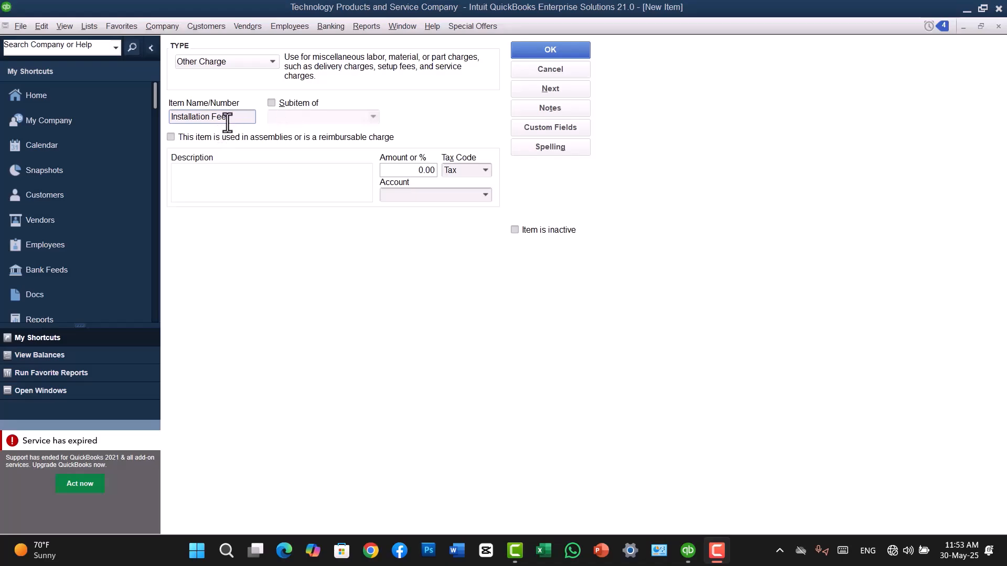
left_click_drag(231, 118, 141, 119)
key("ctrl+c")
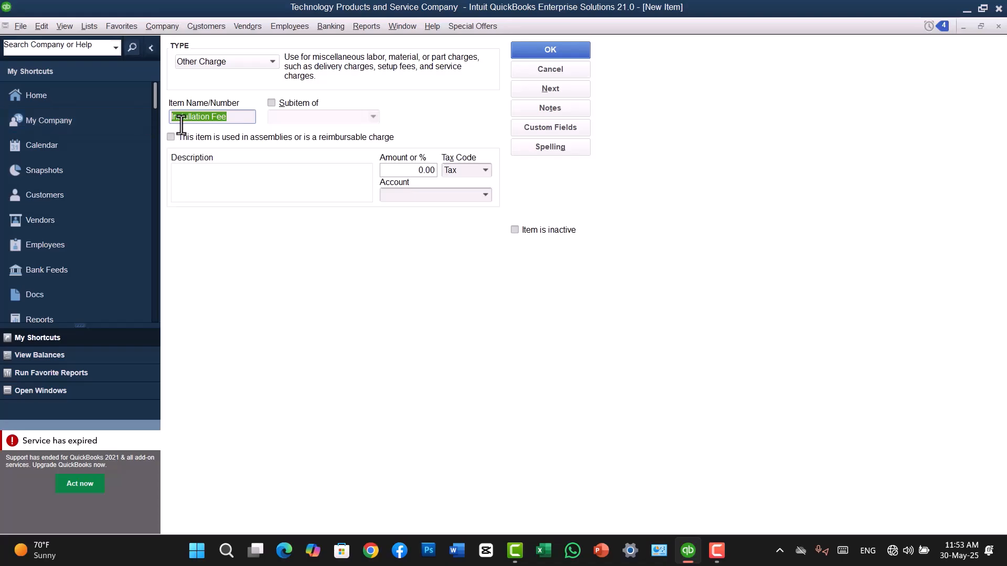
left_click(200, 188)
key("ctrl+v")
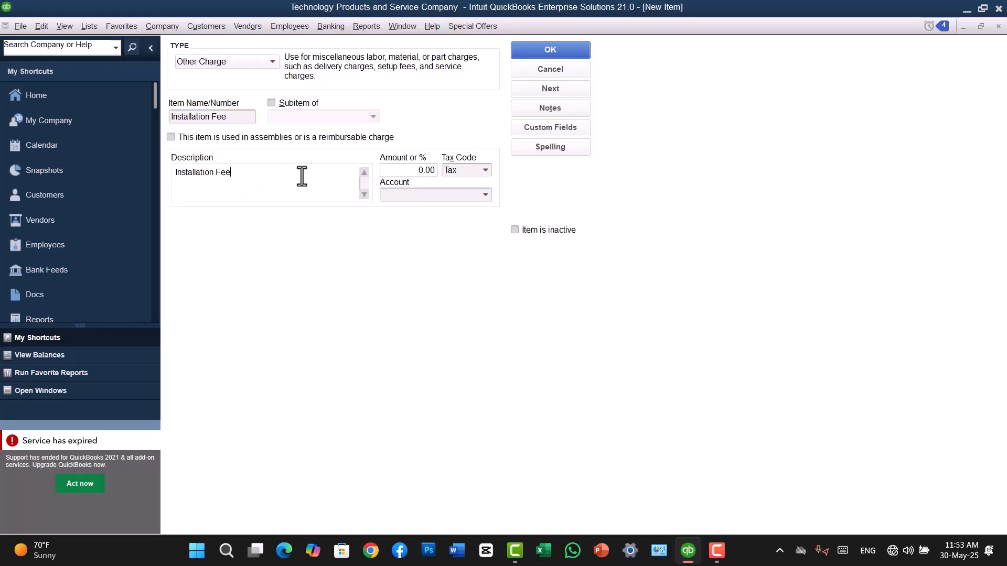
Set the Installation Fee amount to 500 and its tax code to Non.
left_click(426, 169)
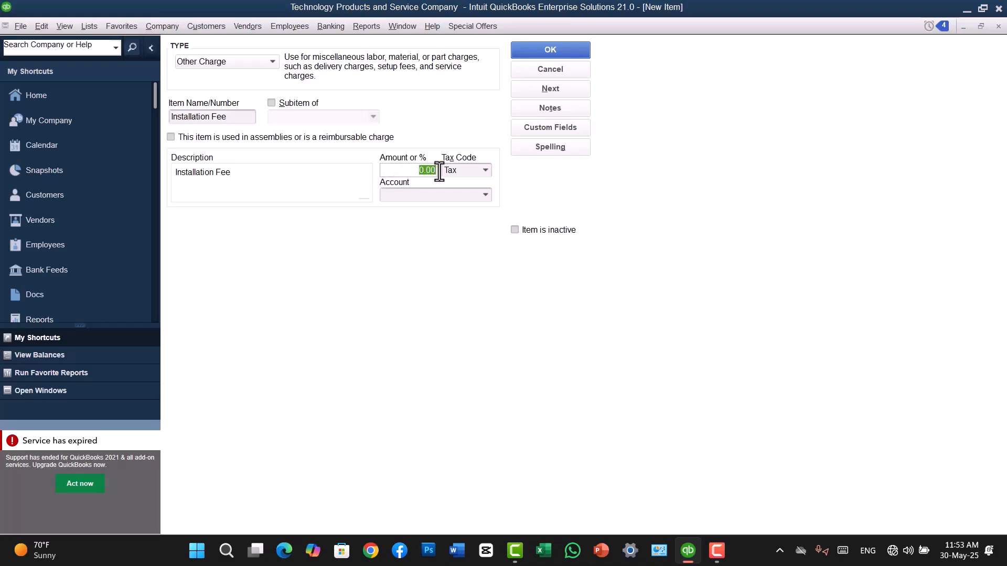
type("500")
left_click(486, 171)
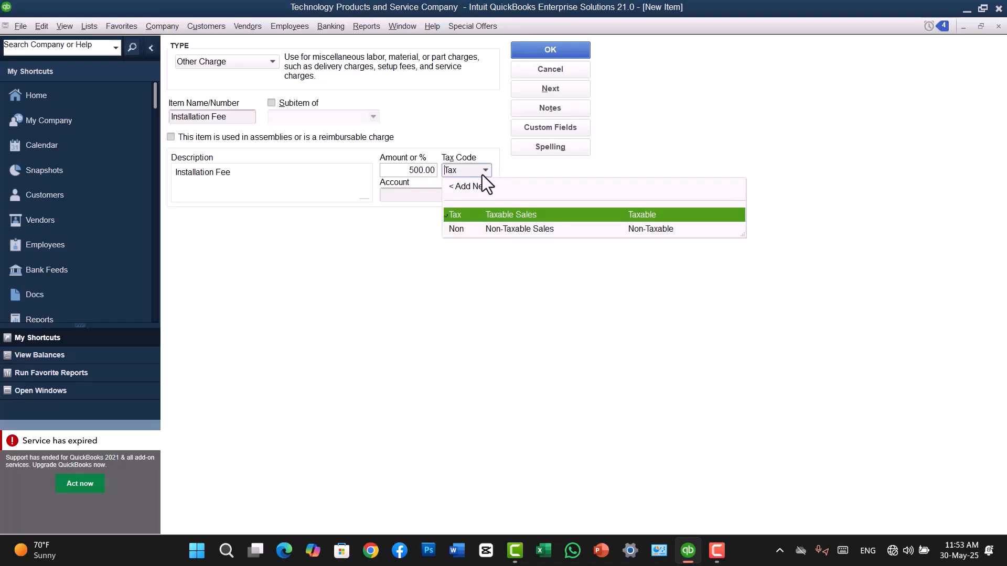
left_click(457, 228)
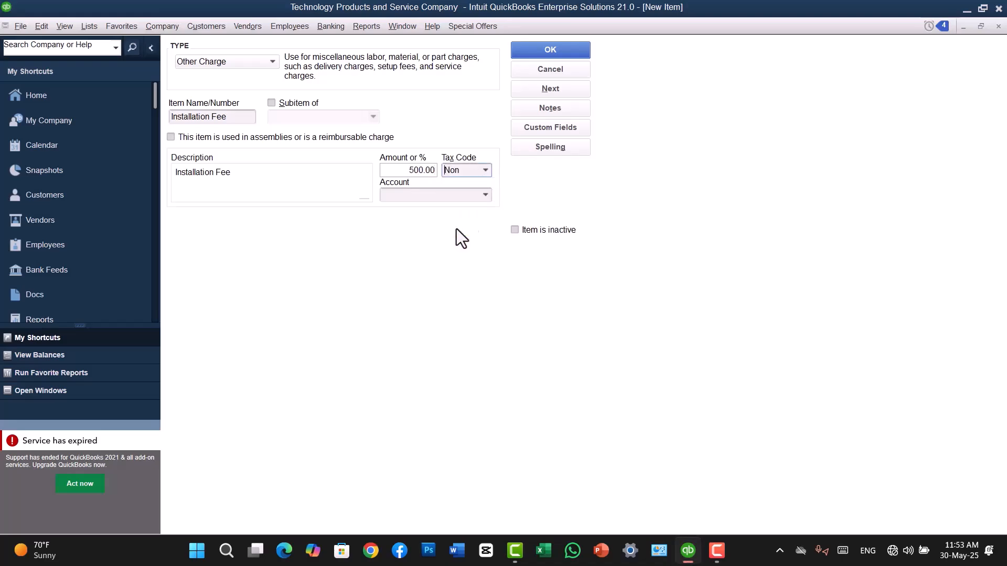
Create an Income account named Other Charges as the Installation Fee item's account and save the item.
left_click(485, 195)
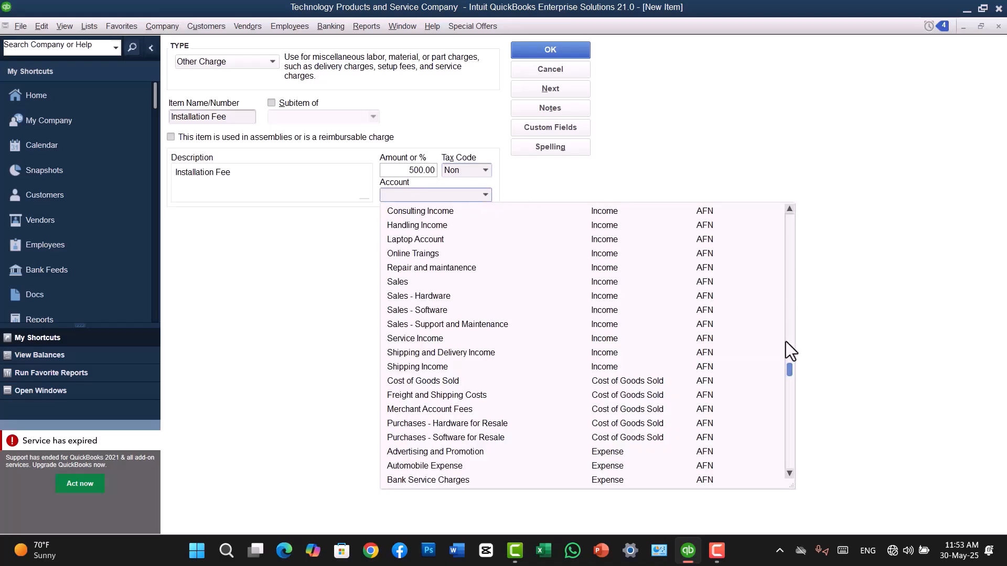
left_click_drag(789, 367, 791, 332)
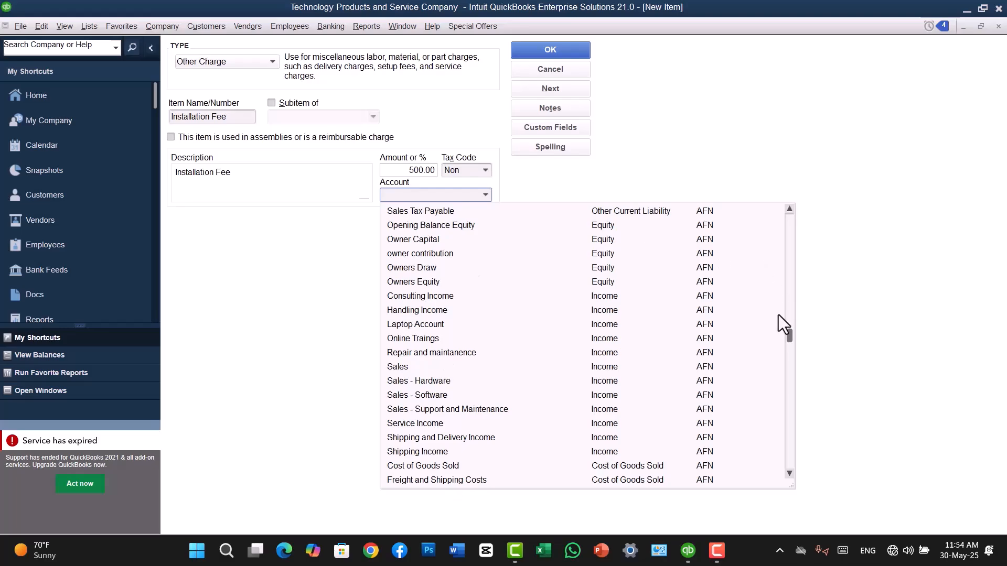
left_click_drag(788, 338, 795, 215)
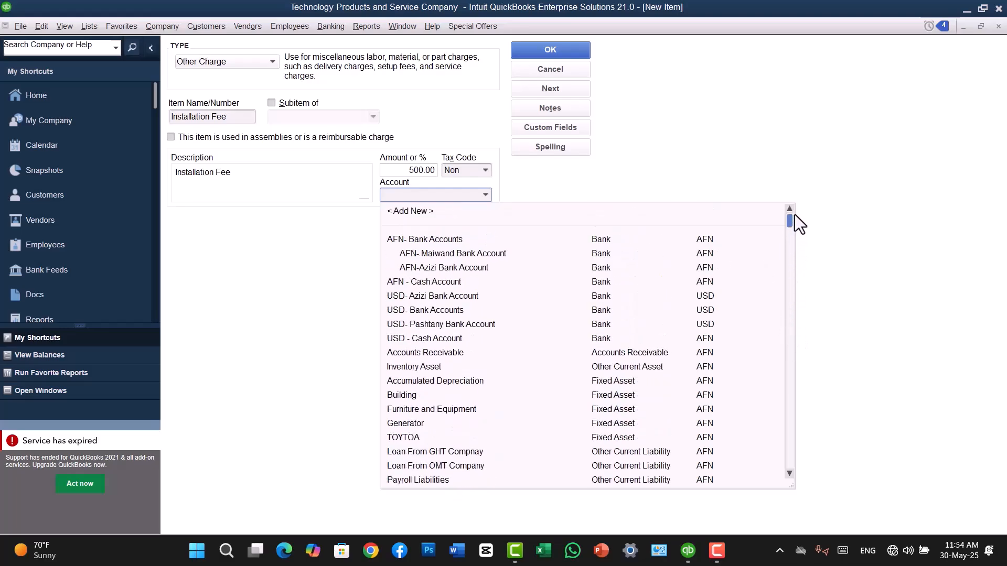
left_click(414, 212)
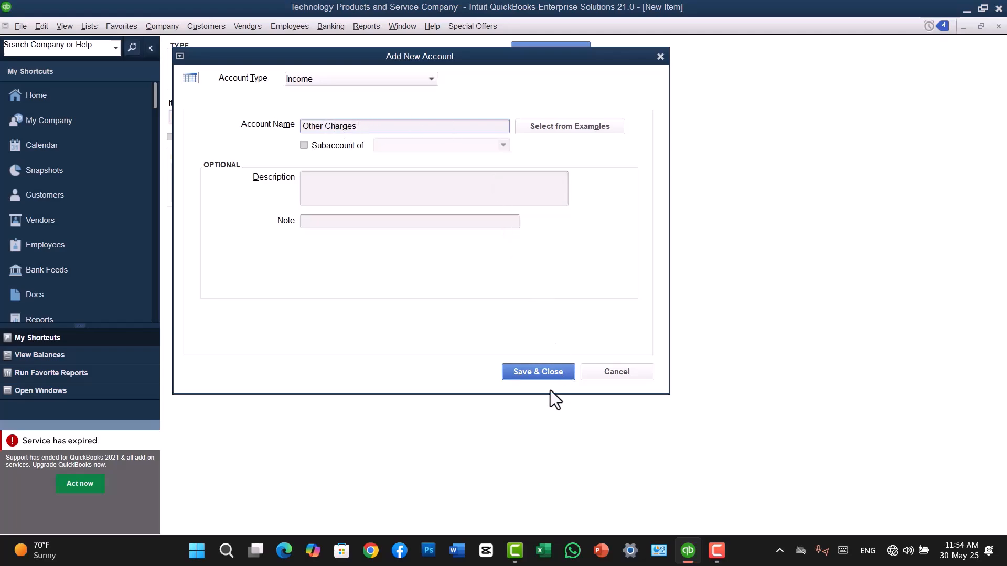
left_click(536, 372)
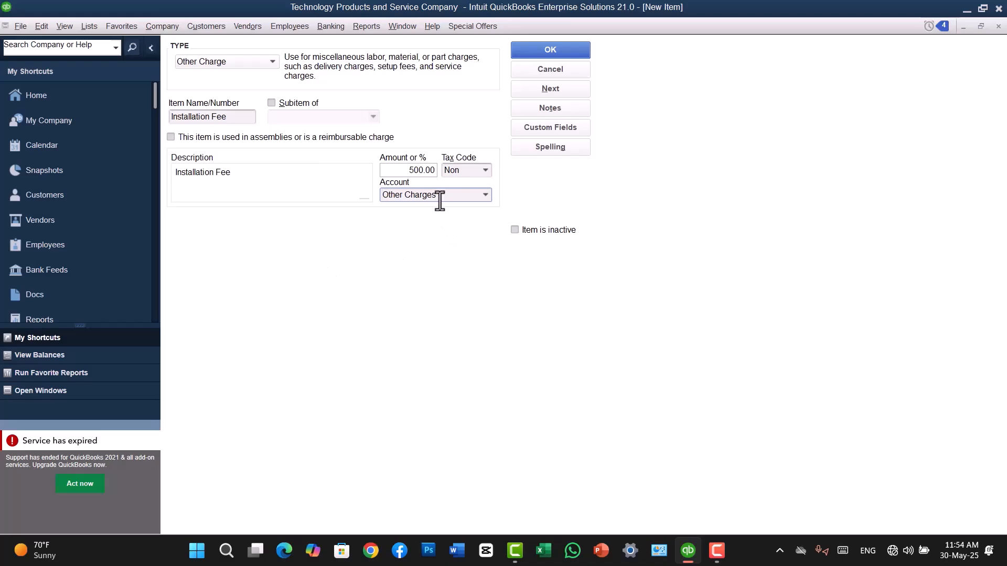
left_click(536, 52)
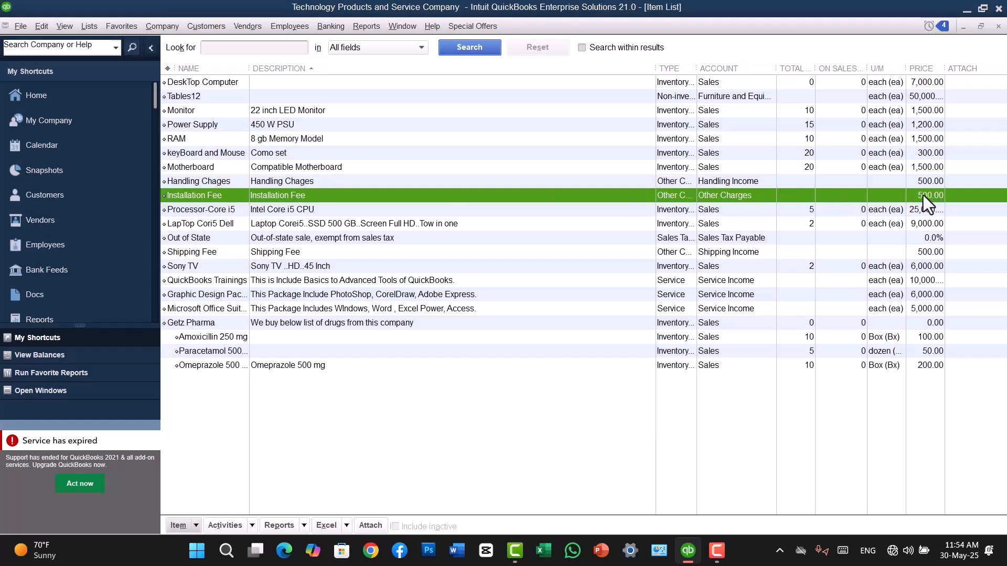
Open a blank customer invoice from the item list.
left_click(411, 35)
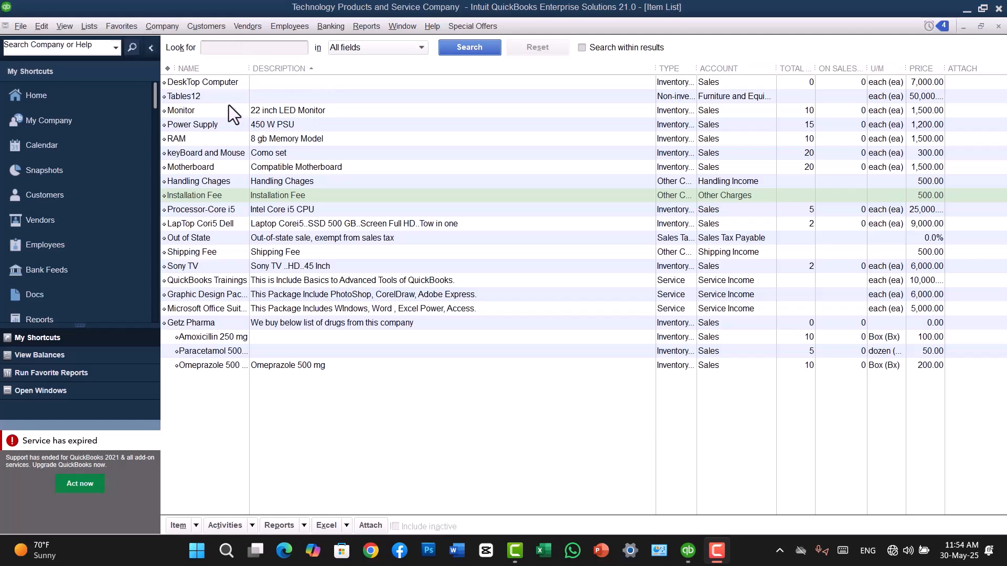
left_click(204, 26)
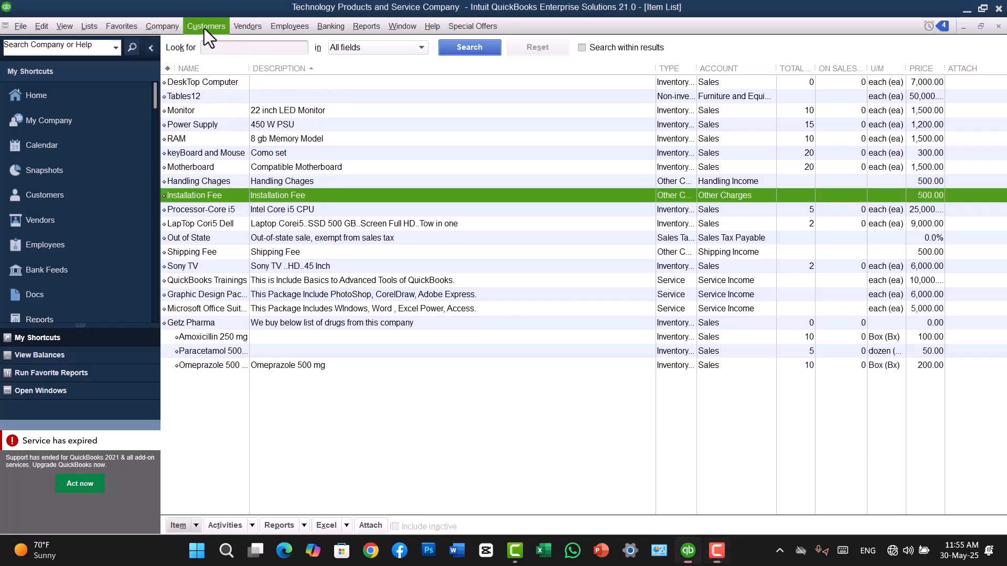
left_click(227, 104)
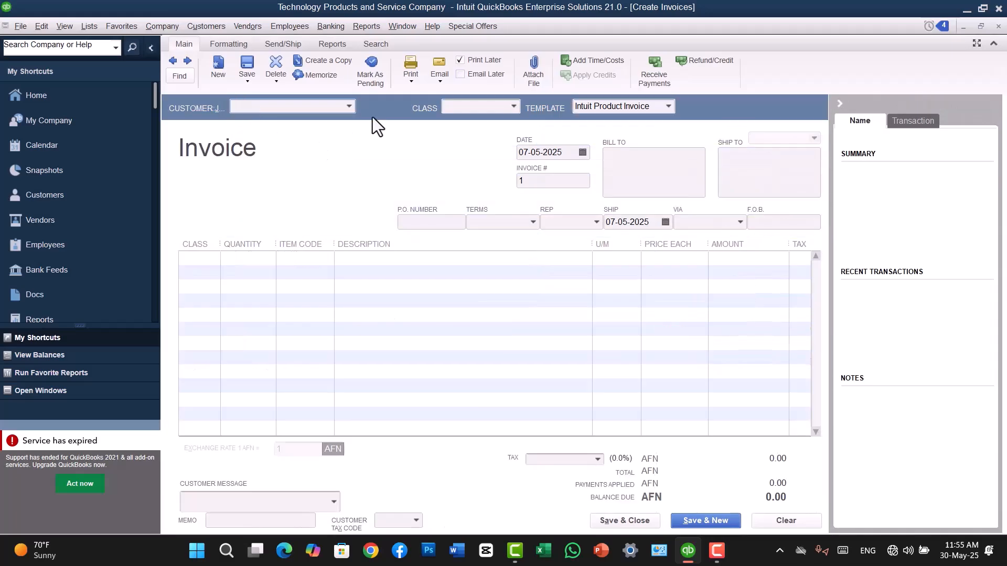
left_click(348, 107)
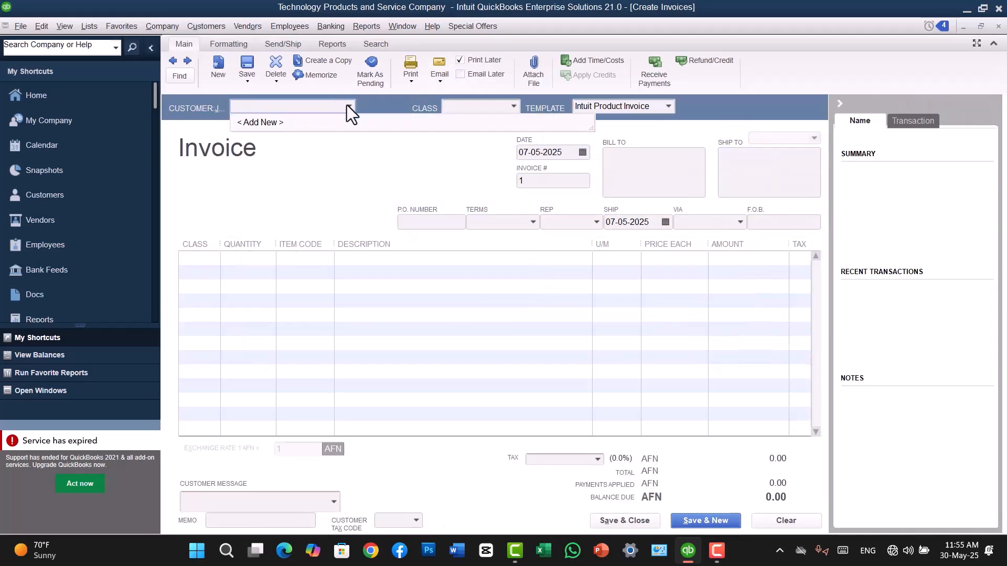
left_click(263, 126)
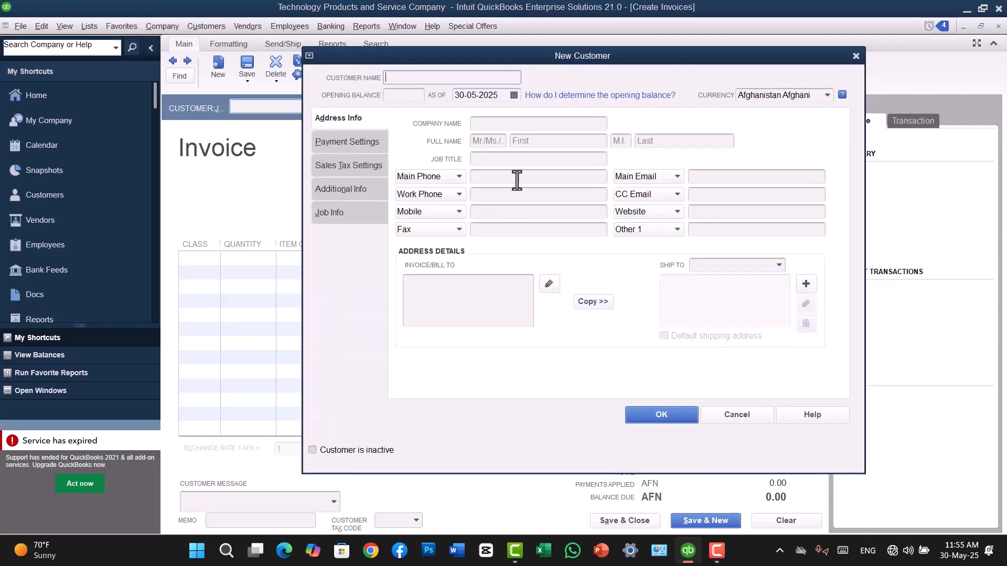
left_click(742, 413)
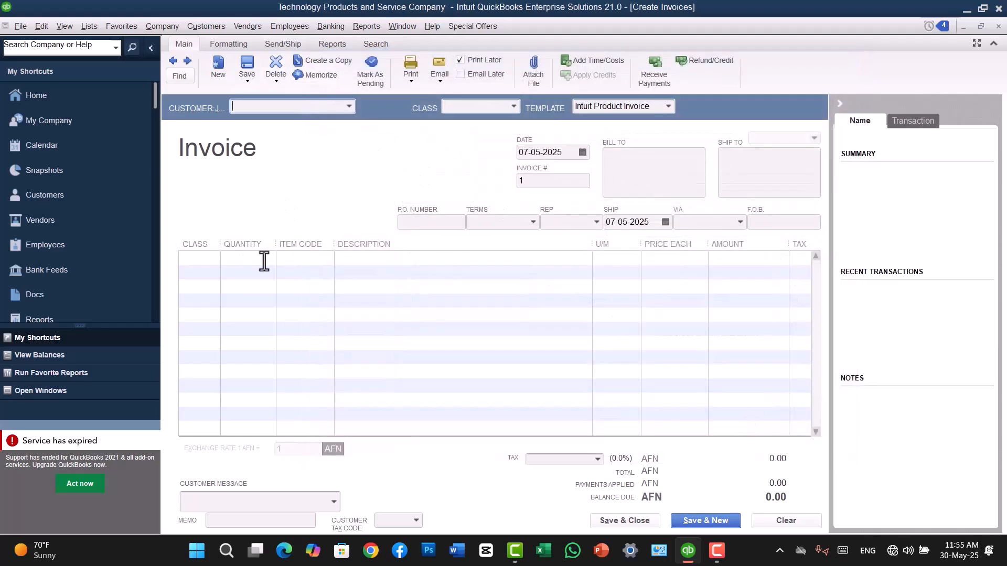
Add the DeskTop Computer assembly item as the first line of the invoice.
left_click(283, 261)
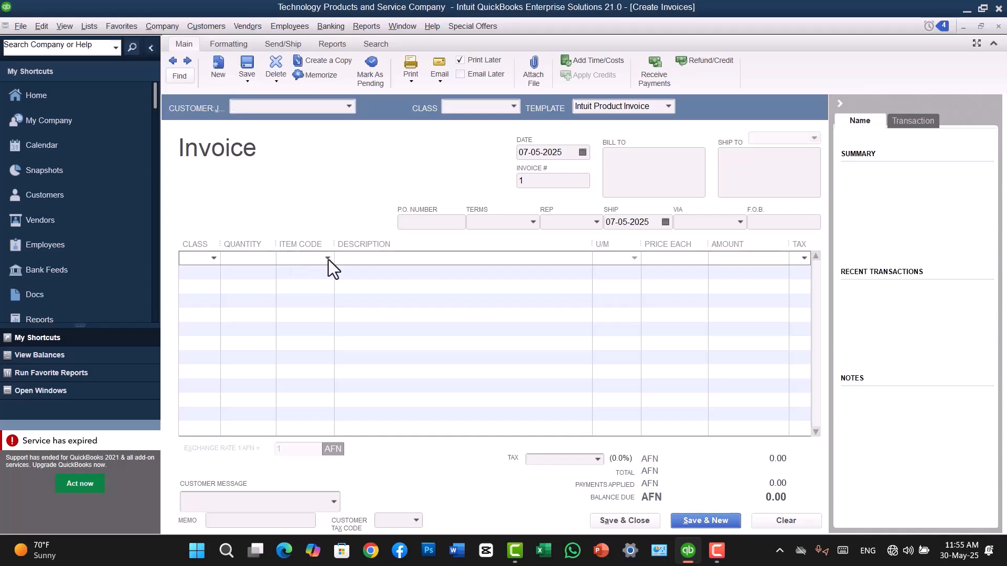
left_click(327, 259)
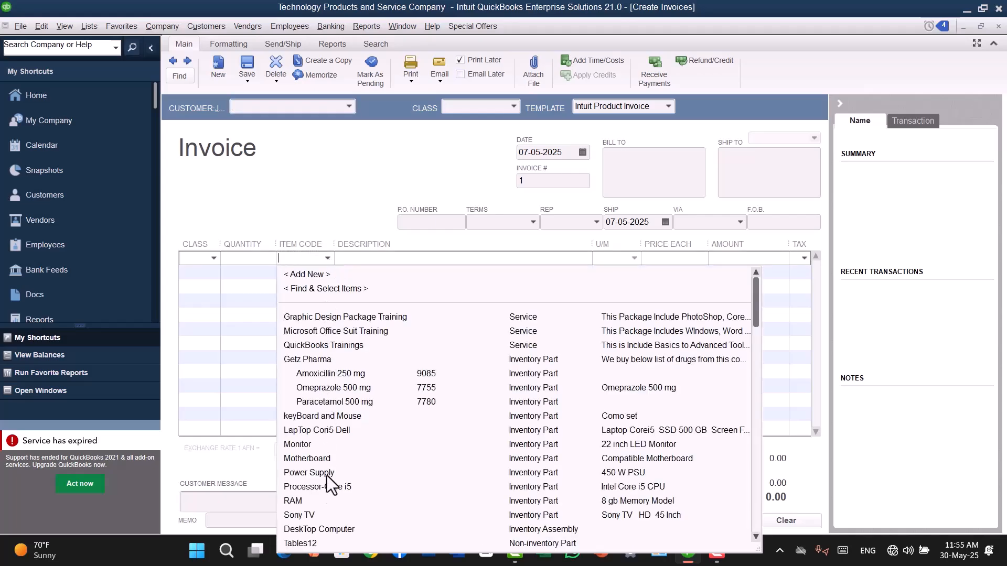
left_click(331, 529)
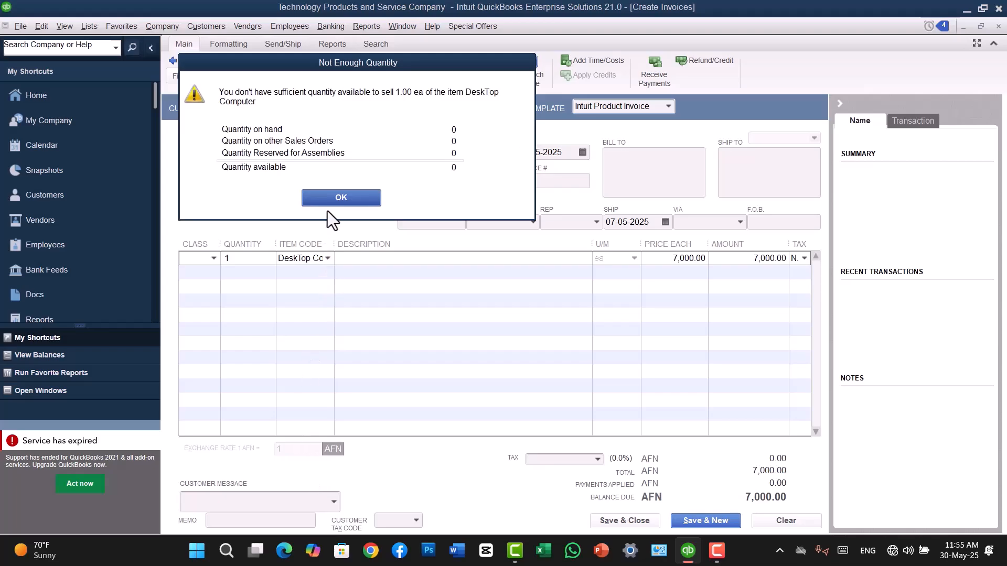
left_click(328, 198)
left_click(580, 239)
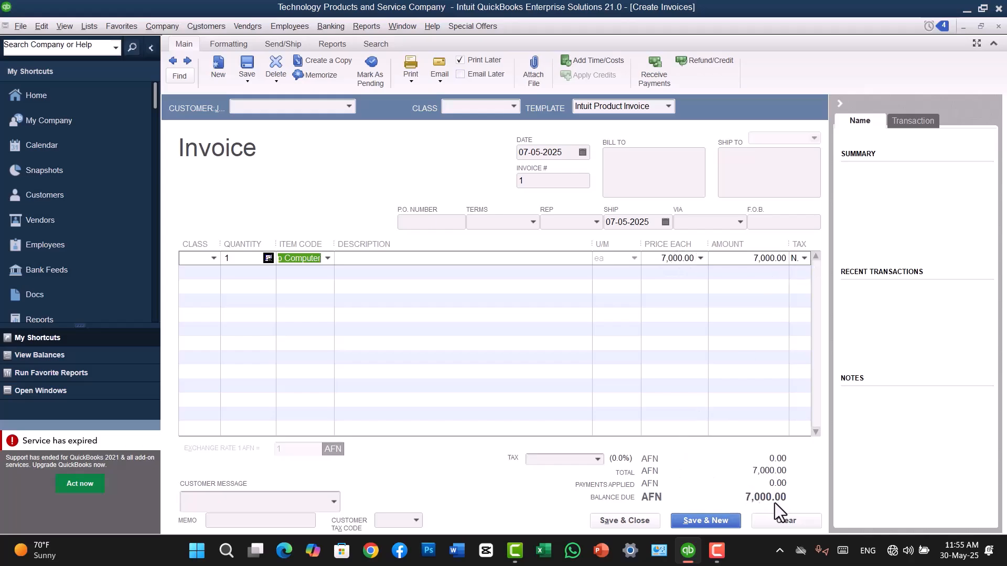
Add the Installation Fee charge as the second line of the invoice.
left_click(295, 271)
left_click(325, 272)
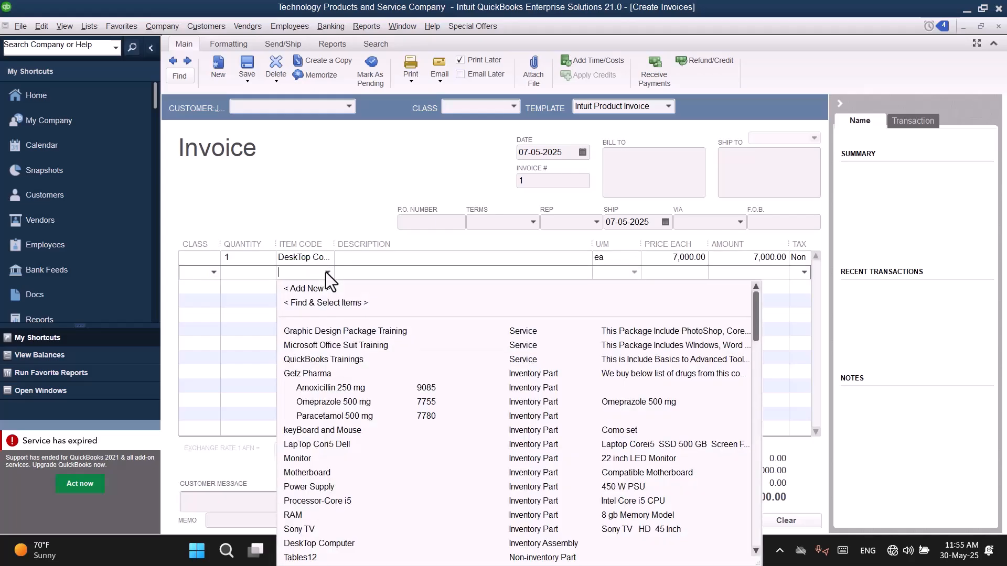
scroll(326, 272, "down", 8)
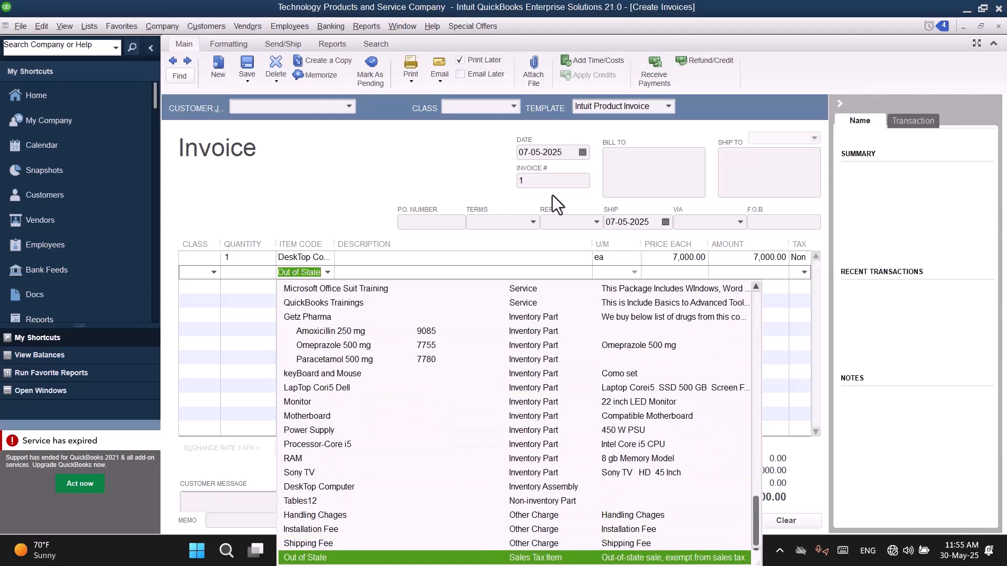
left_click(787, 29)
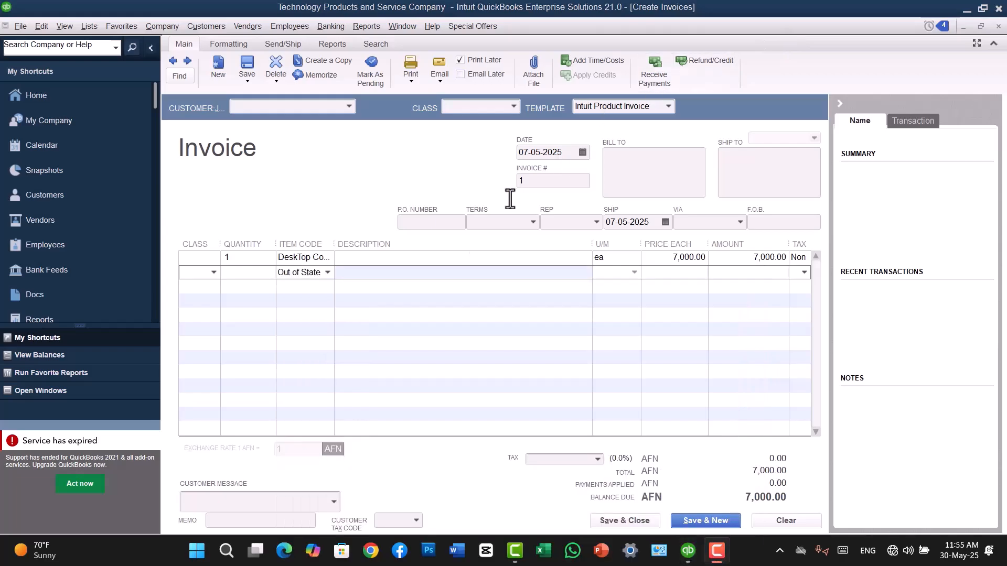
left_click(329, 271)
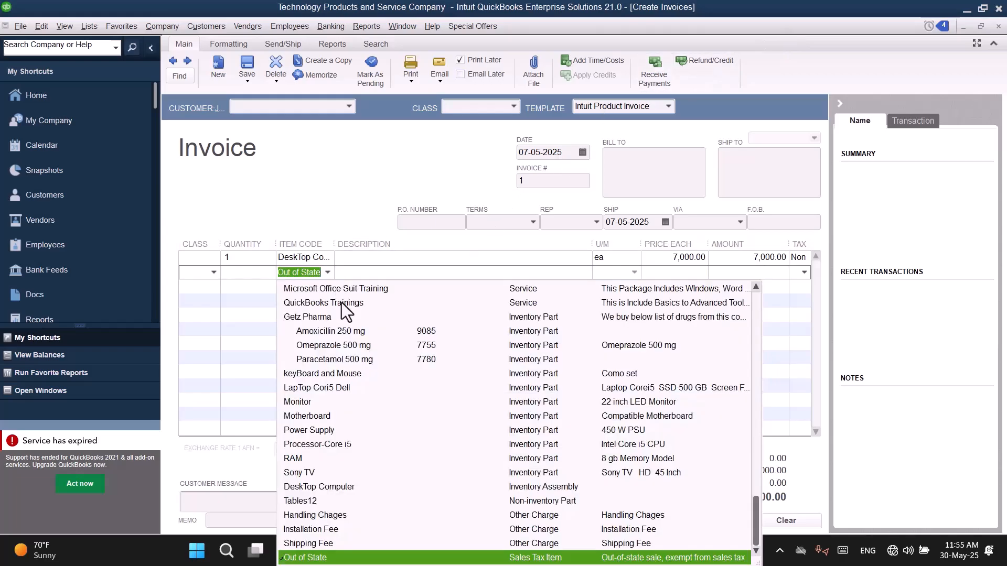
left_click(325, 529)
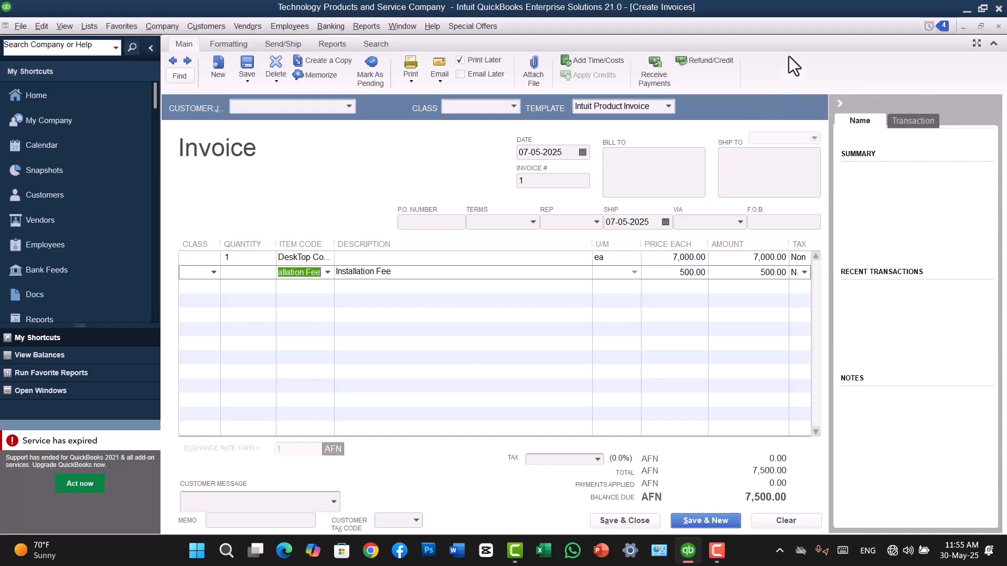
Set the price of the invoice's Installation Fee line to 1,000.
key("Tab")
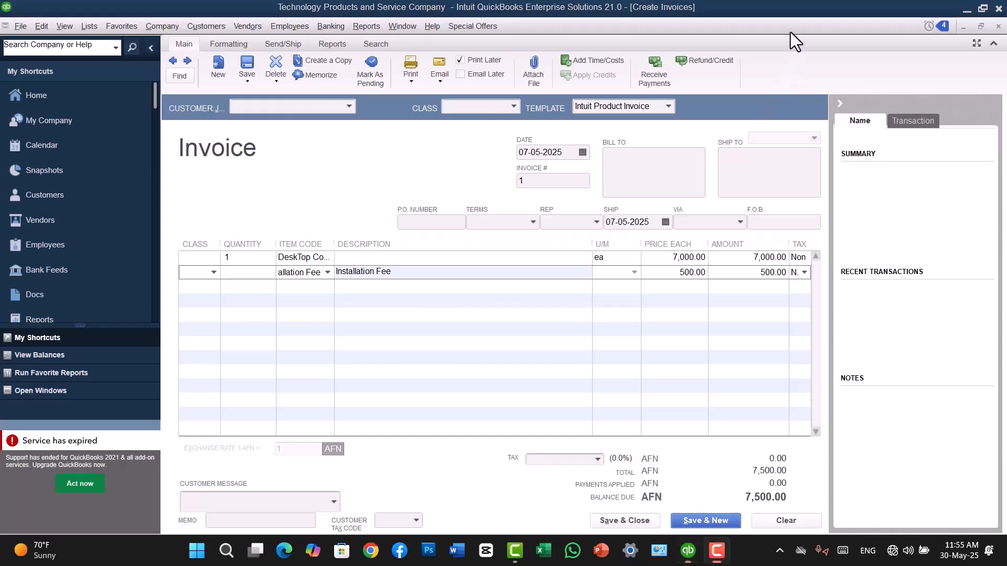
left_click(678, 277)
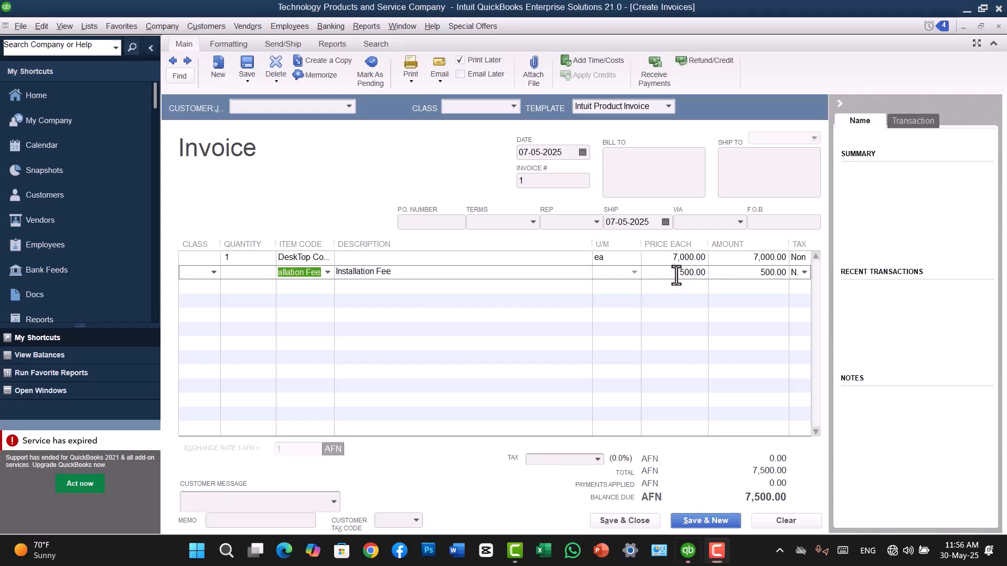
type("1000")
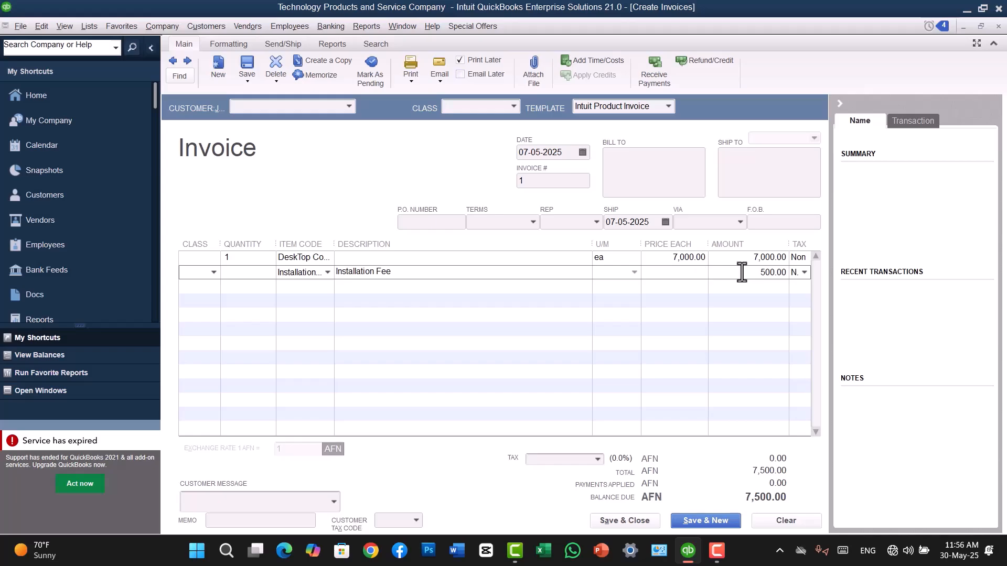
left_click(762, 316)
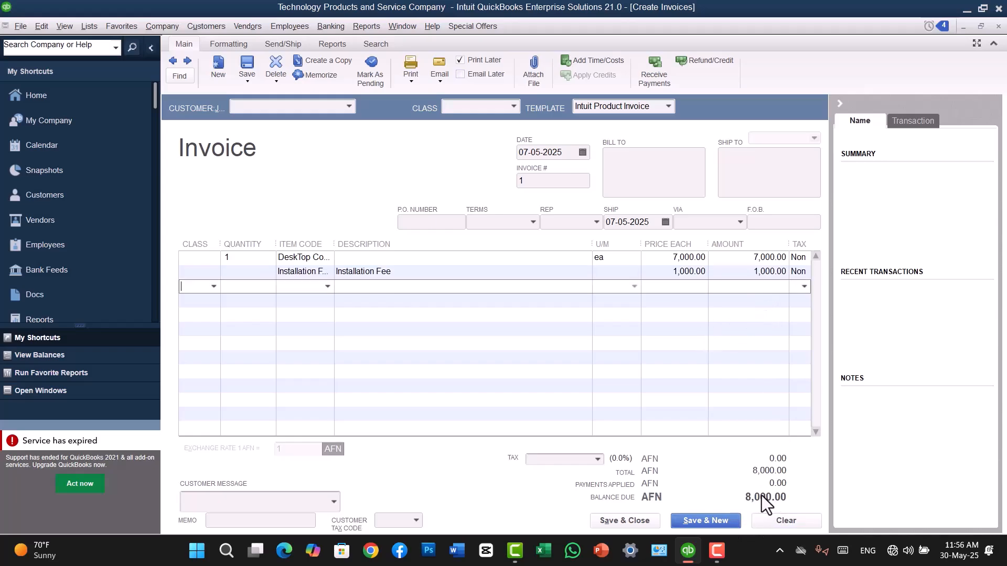
Add the Handling Chages charge as the third line of the invoice.
left_click(327, 287)
key("Down")
key("Down")
key("Down")
key("Down")
key("Down")
key("Down")
key("Down")
key("Down")
key("Down")
key("Down")
key("Down")
key("Down")
key("Down")
key("Down")
key("Down")
key("Down")
key("Down")
key("Down")
key("Down")
key("Down")
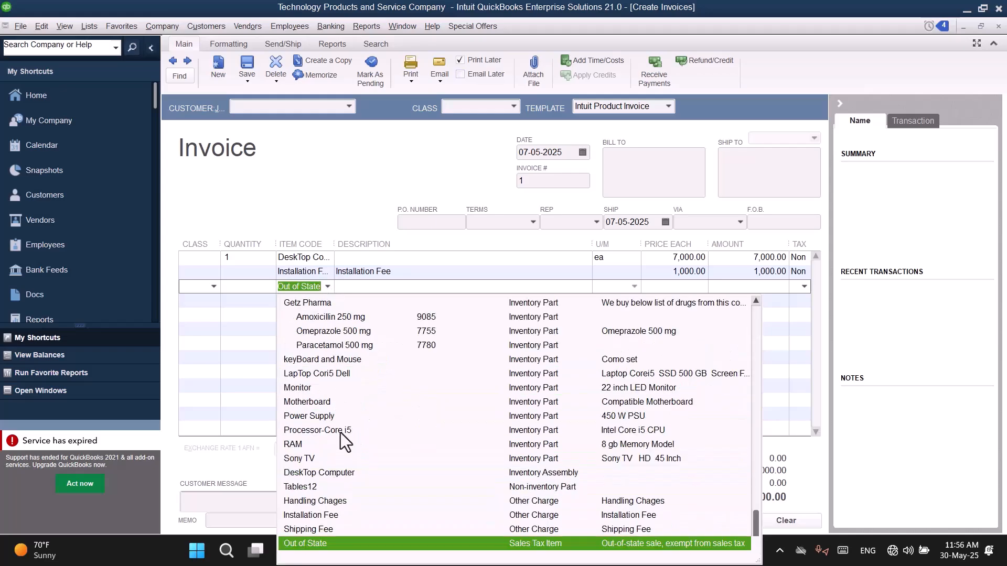
left_click(337, 504)
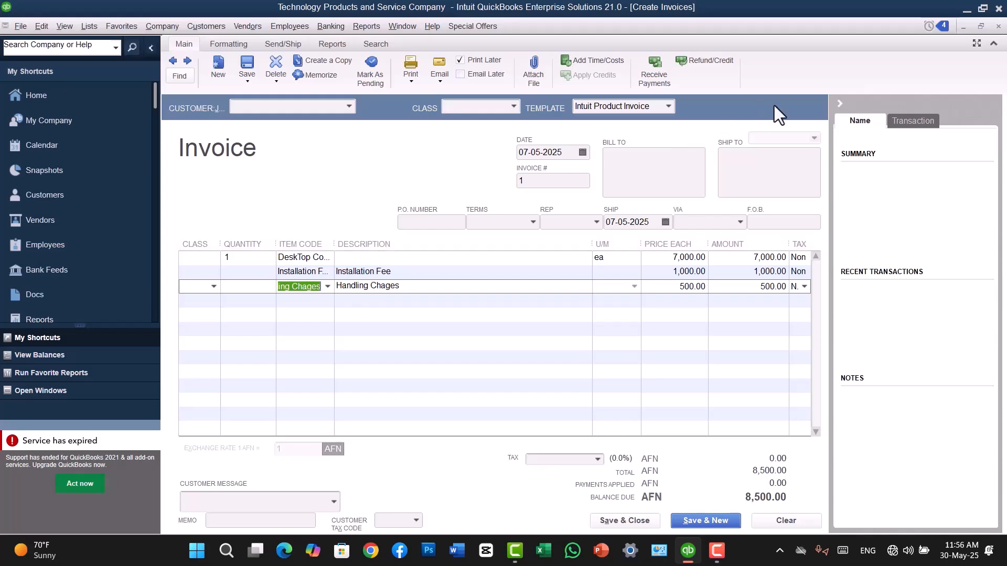
Clear the whole invoice and close it to return to the item list.
left_click(789, 520)
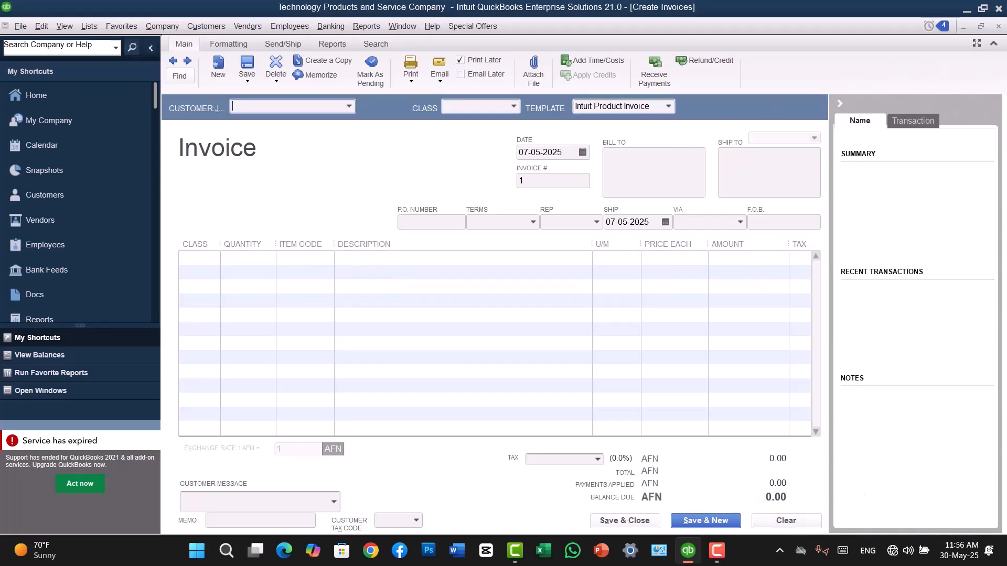
left_click(998, 26)
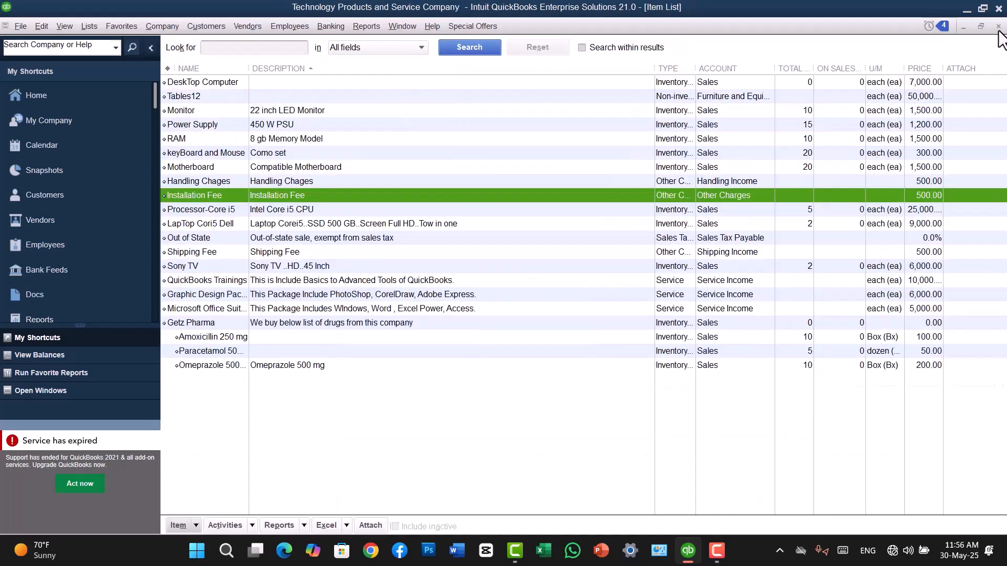
Start a new item of type Subtotal and name it Total.
right_click(467, 404)
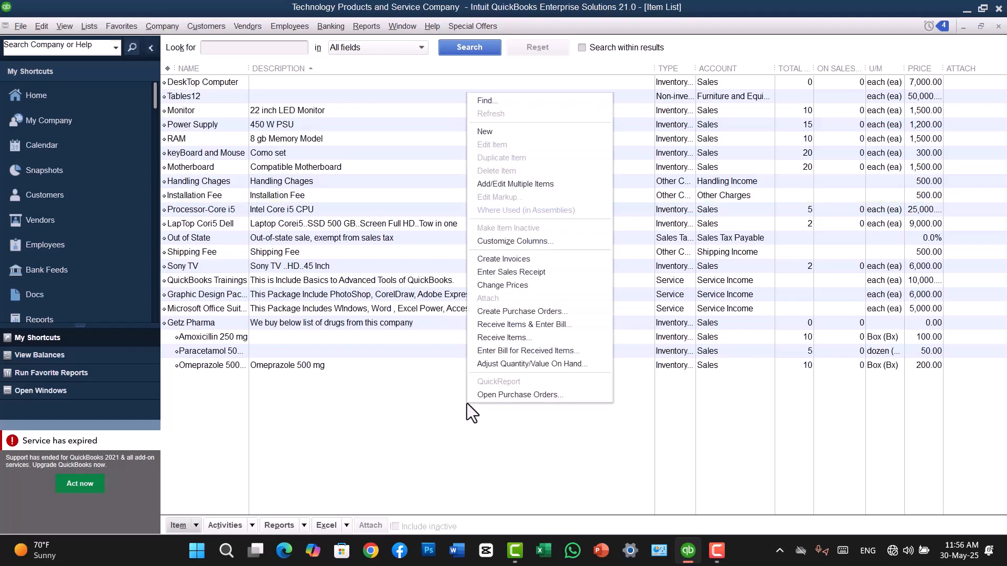
left_click(427, 423)
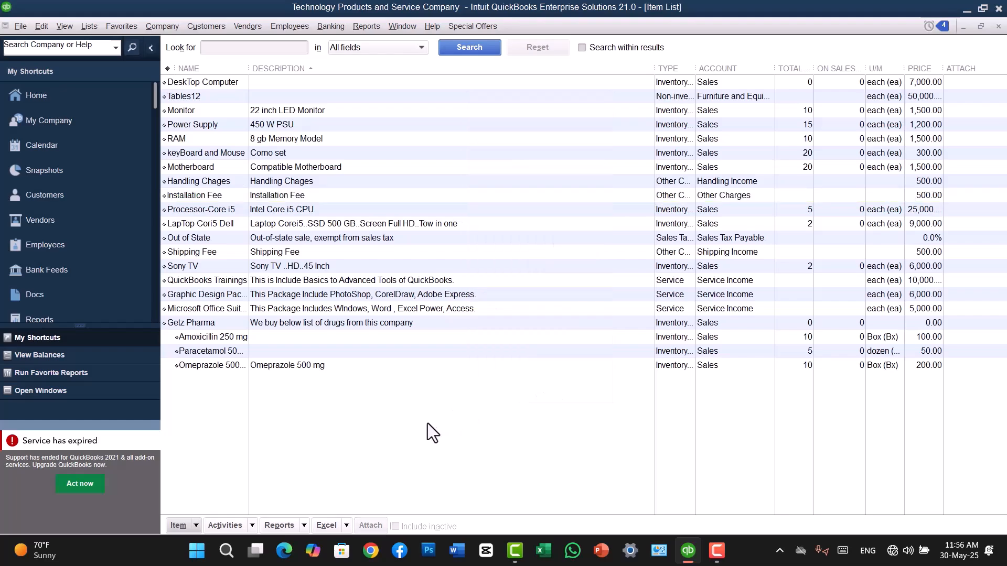
right_click(427, 423)
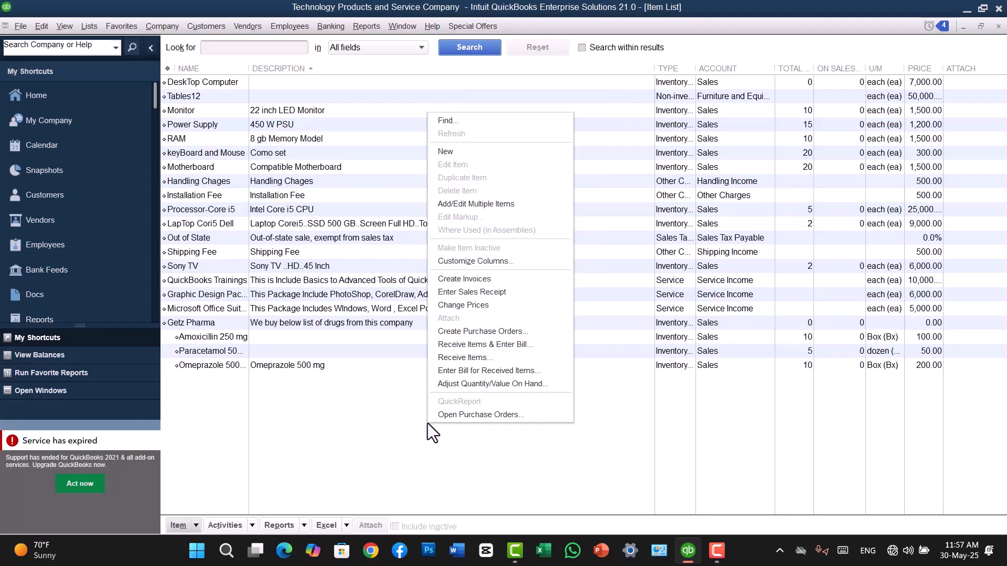
left_click(438, 157)
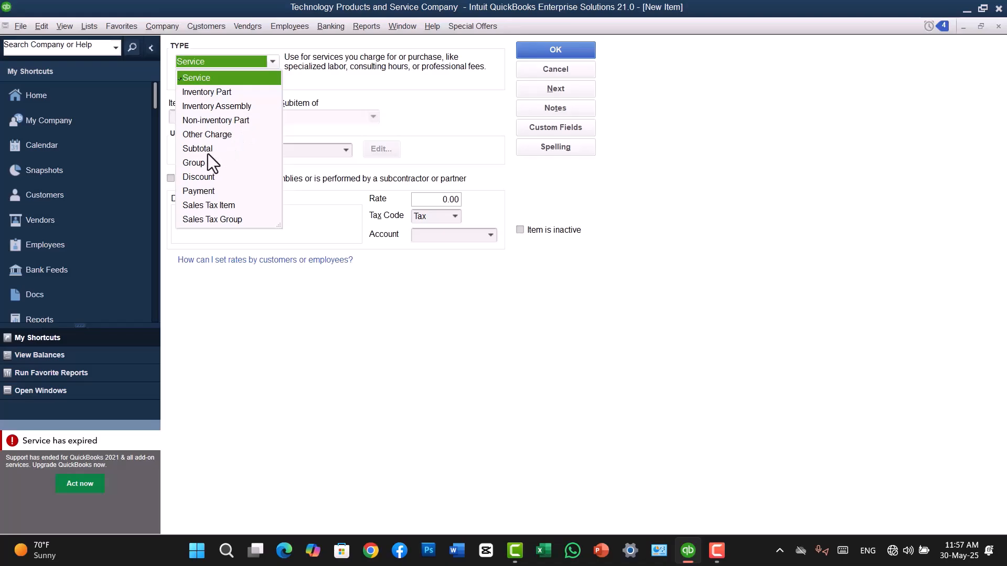
left_click(208, 153)
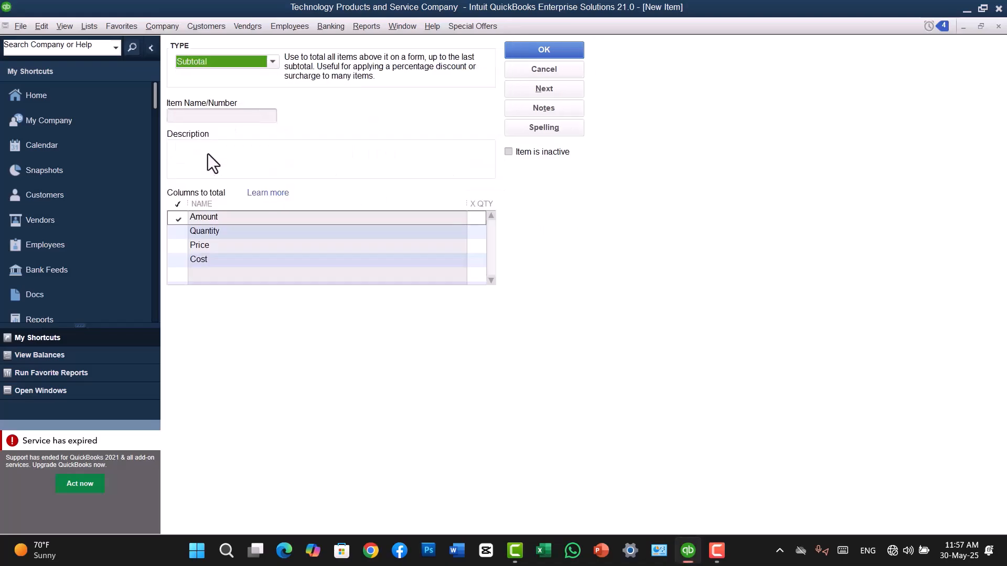
left_click(210, 116)
type("Total")
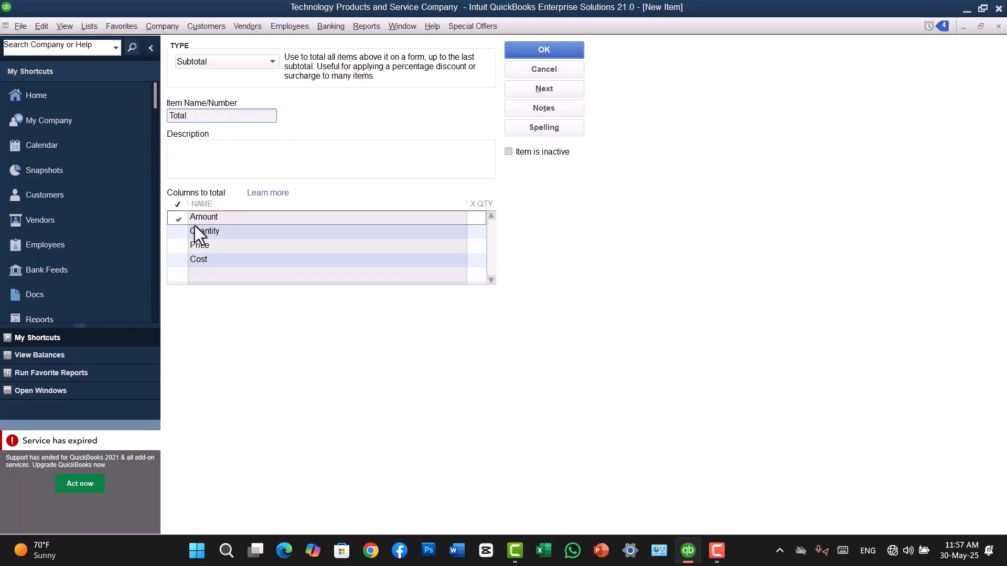
Make the subtotal item total the Price column instead of Amount and save it under the name Total Sales.
left_click(180, 248)
left_click(178, 218)
left_click(205, 121)
type("Inc")
key("BackSpace")
key("BackSpace")
key("BackSpace")
key("BackSpace")
key("BackSpace")
key("BackSpace")
key("BackSpace")
key("BackSpace")
key("BackSpace")
type("Total Sales")
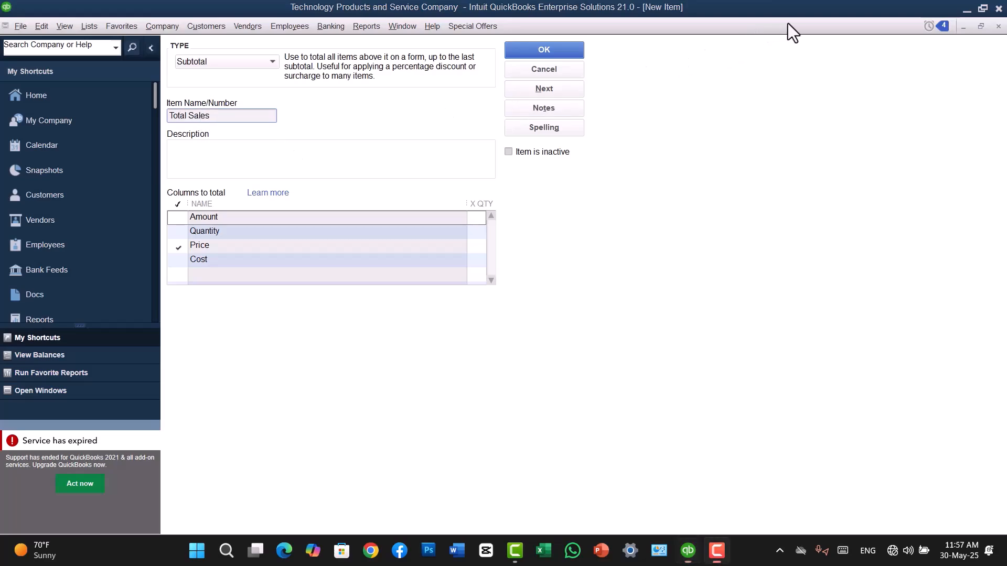
left_click(524, 54)
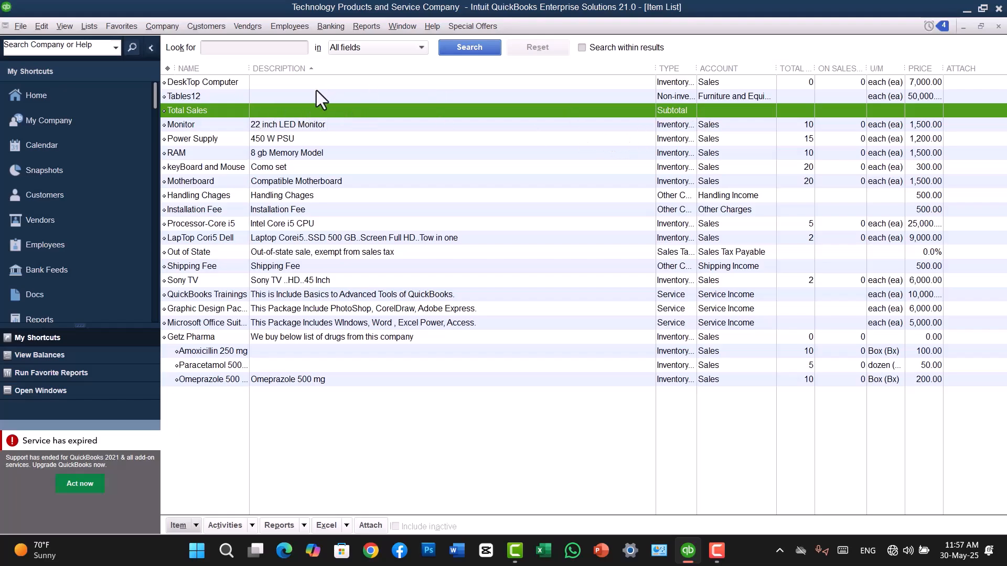
Open a new invoice and add Graphic Design Package Training as its first line.
left_click(206, 30)
left_click(236, 103)
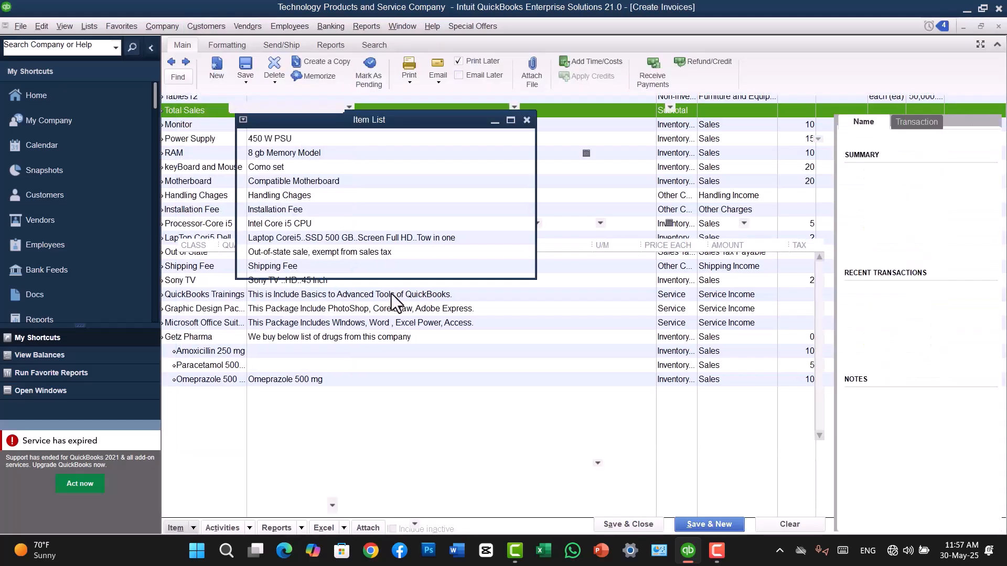
left_click(329, 259)
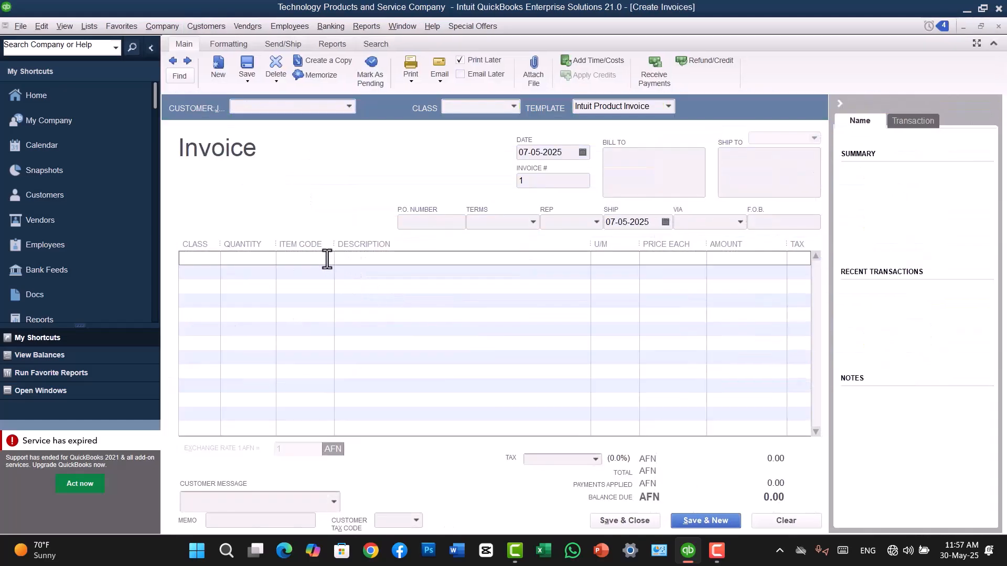
left_click(327, 259)
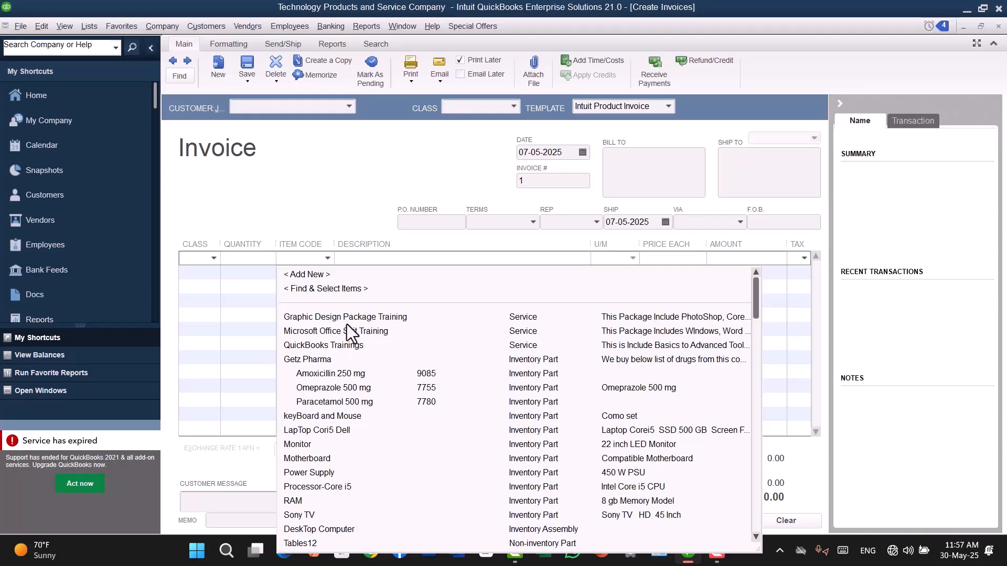
left_click(342, 320)
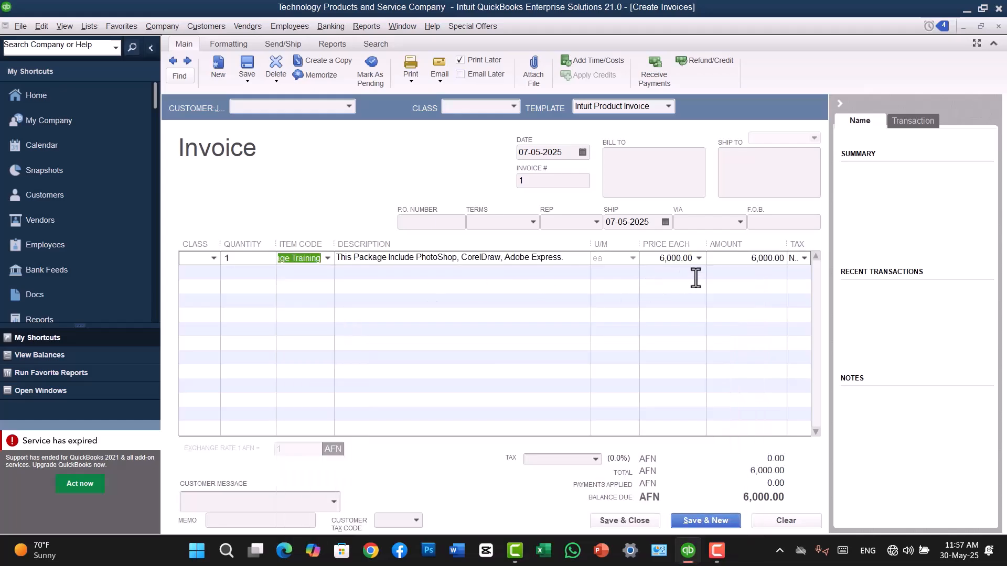
Add the Total Sales subtotal item as the second line of the invoice.
left_click(319, 275)
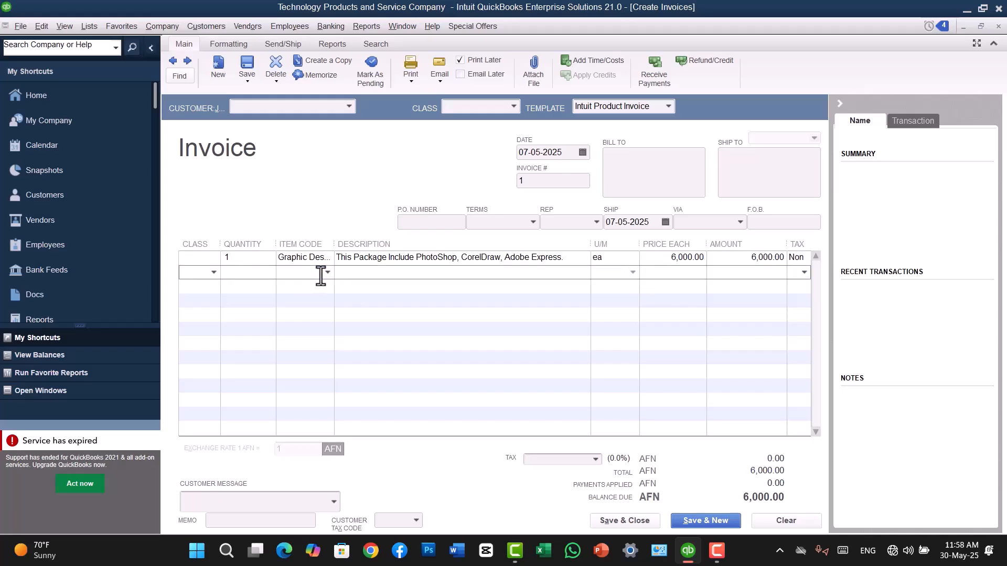
left_click(326, 273)
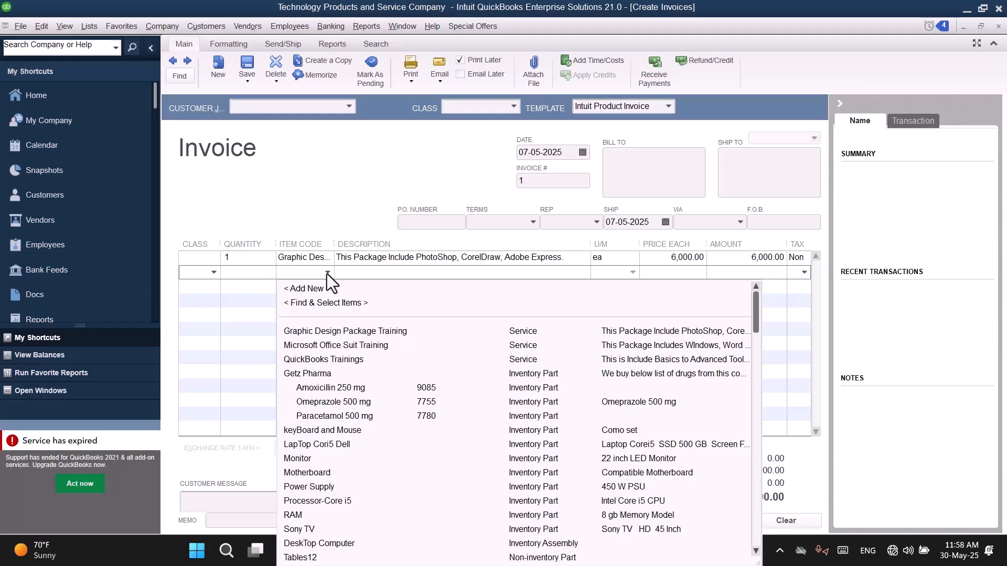
key("Down")
key("Down")
key("Down")
key("Down")
key("Down")
key("Down")
key("Down")
key("Down")
key("Down")
key("Down")
key("Down")
key("Down")
key("Down")
key("Down")
key("Down")
key("Down")
key("Down")
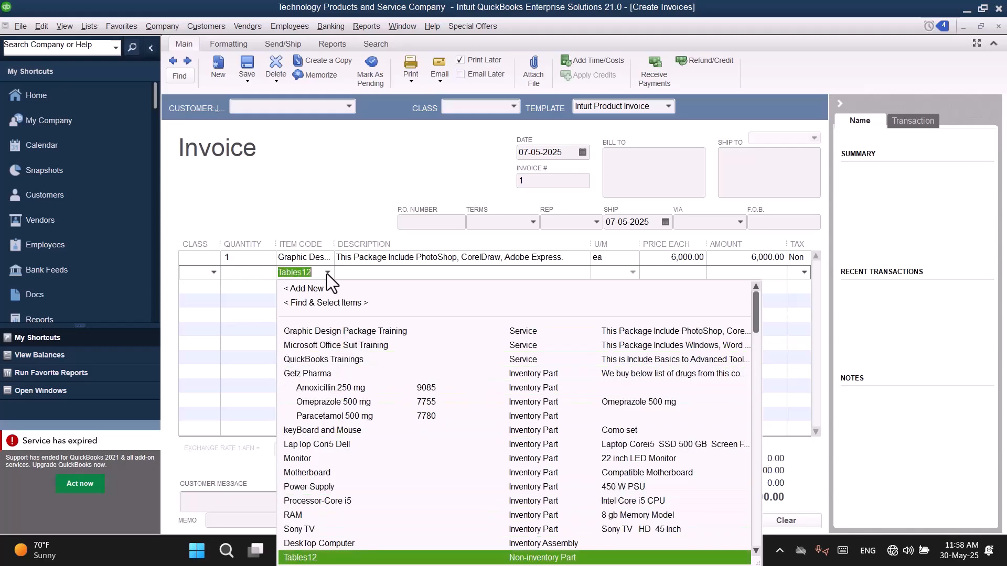
key("Down")
key("Down")
key("Down")
key("Down")
key("Down")
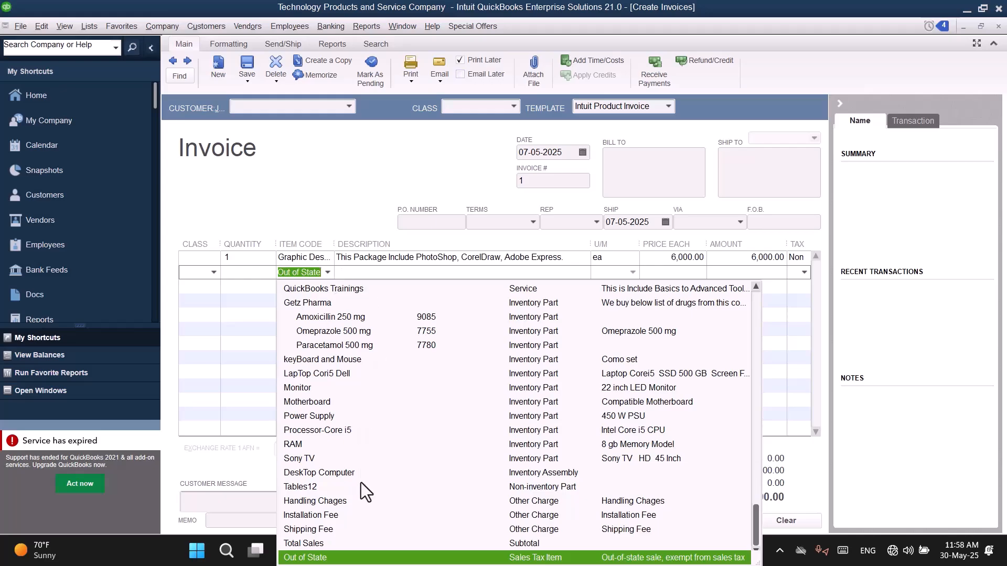
left_click(305, 544)
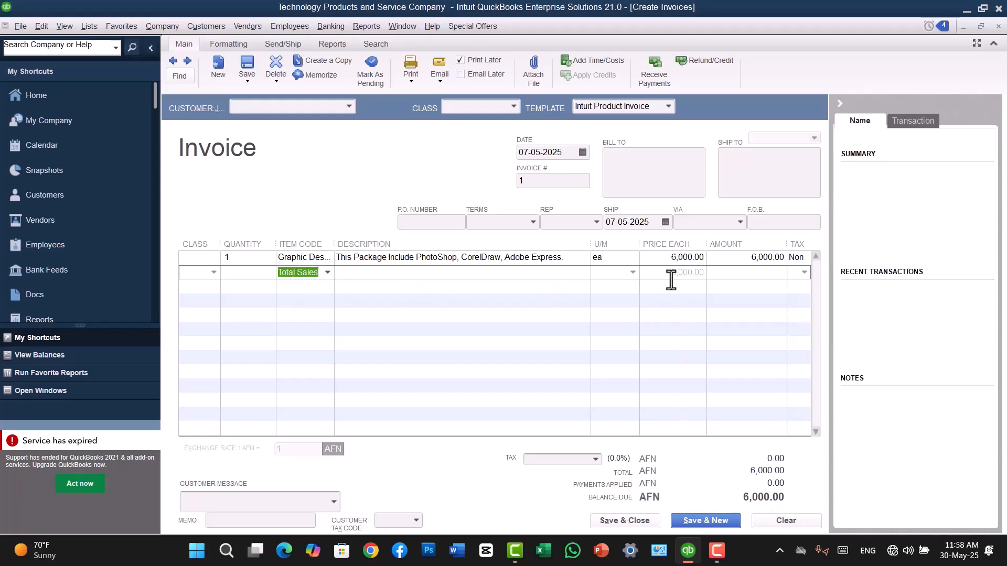
Preview the invoice printout and examine the subtotal line up close before returning to the invoice.
left_click(411, 75)
left_click(414, 92)
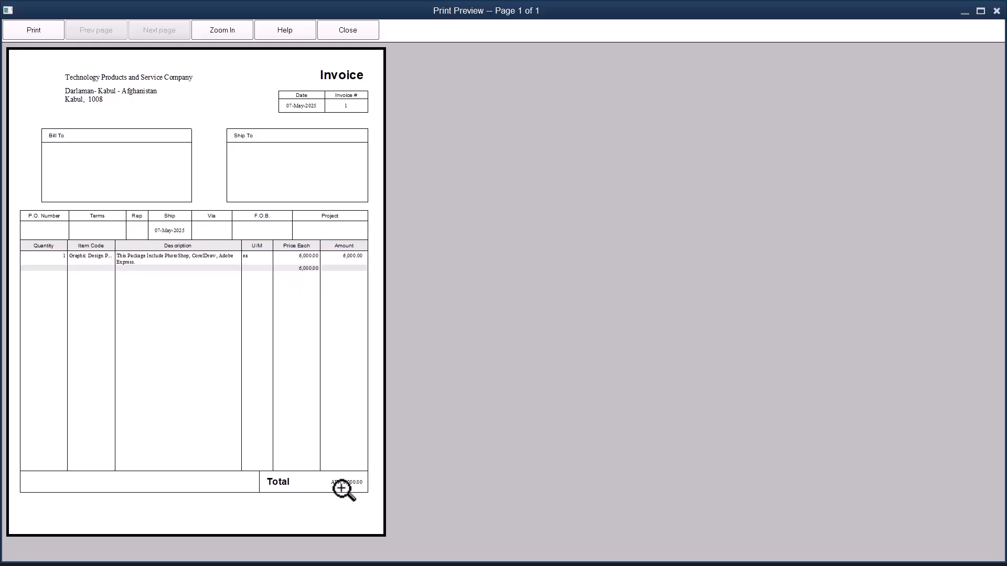
left_click(288, 278)
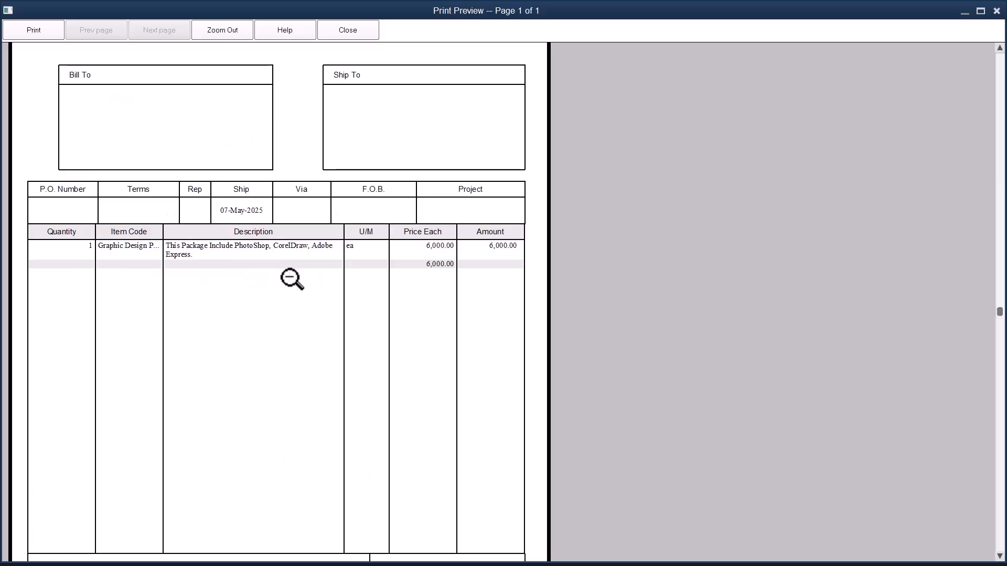
left_click(434, 274)
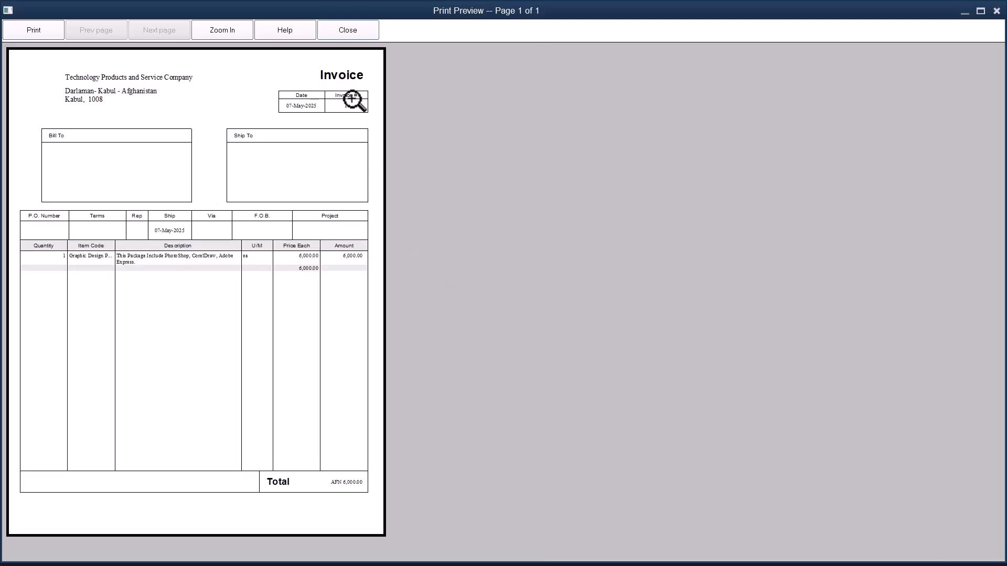
left_click(348, 29)
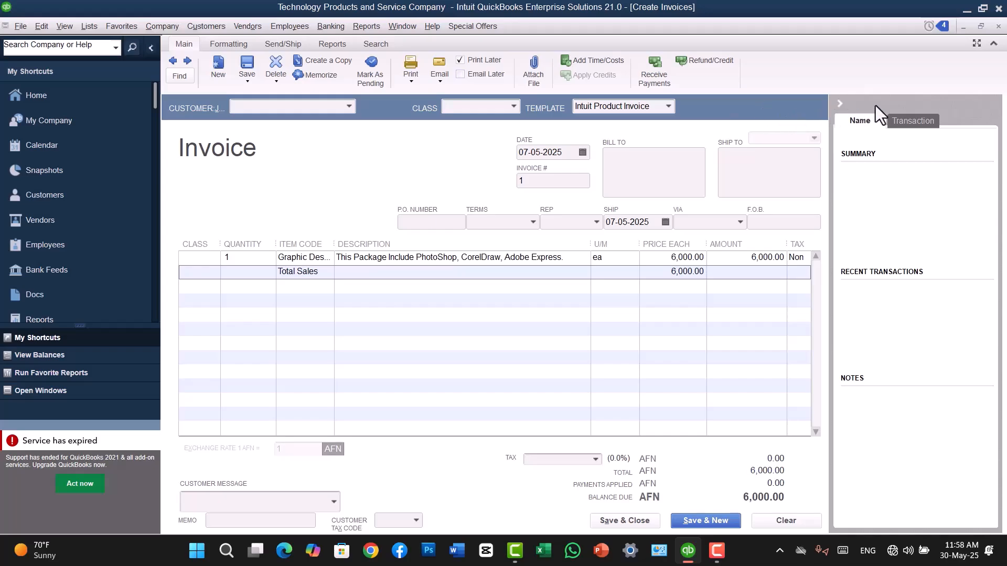
Close the invoice without recording it to return to the item list.
left_click(998, 26)
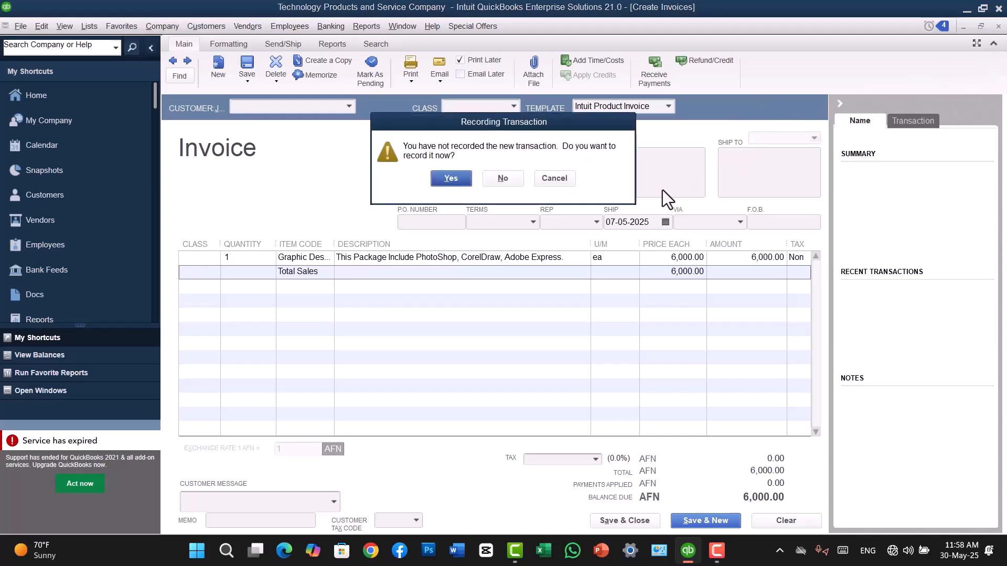
left_click(505, 184)
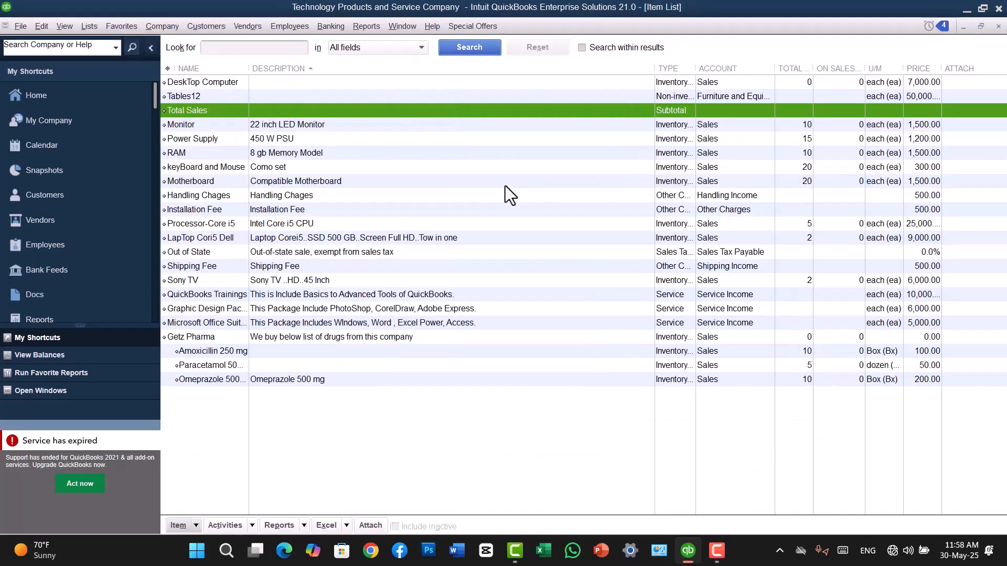
Start a new item of type Group and name it Admin and Finance Programs.
left_click(429, 438)
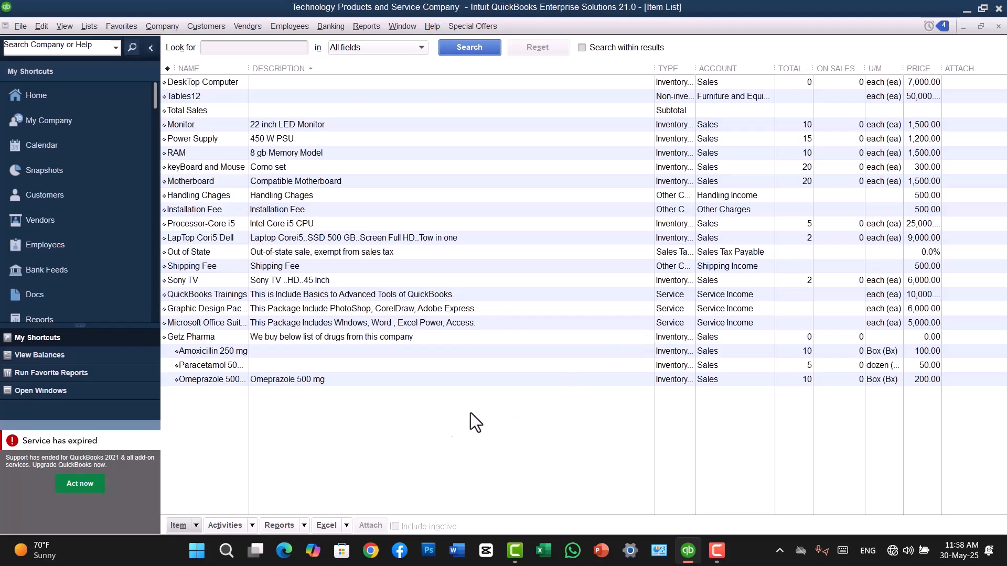
right_click(429, 420)
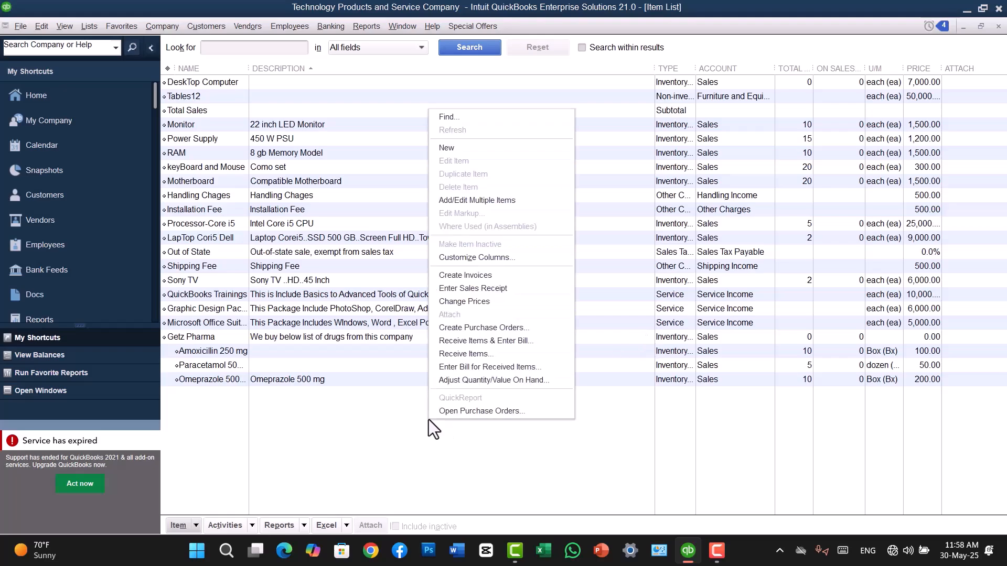
left_click(463, 150)
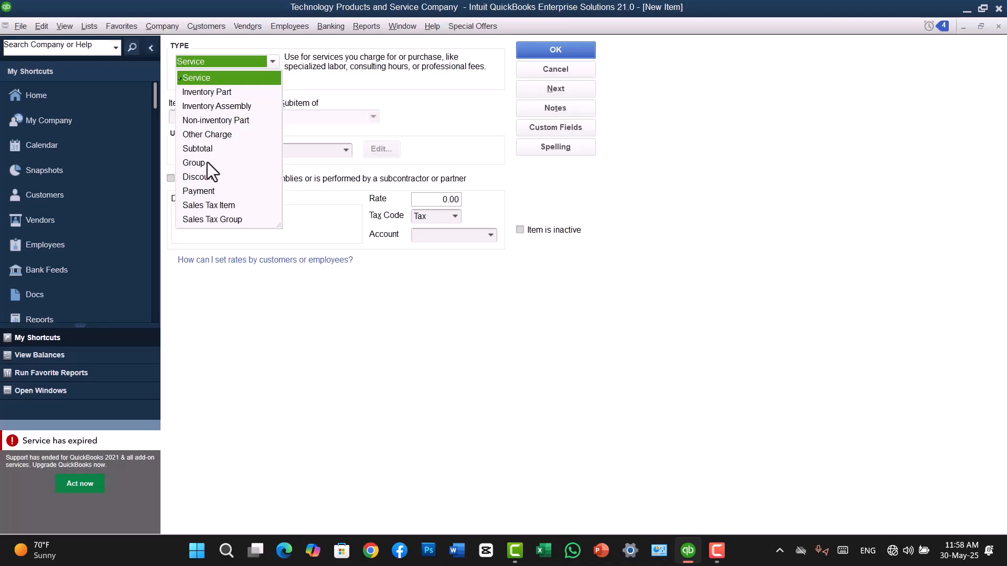
left_click(193, 165)
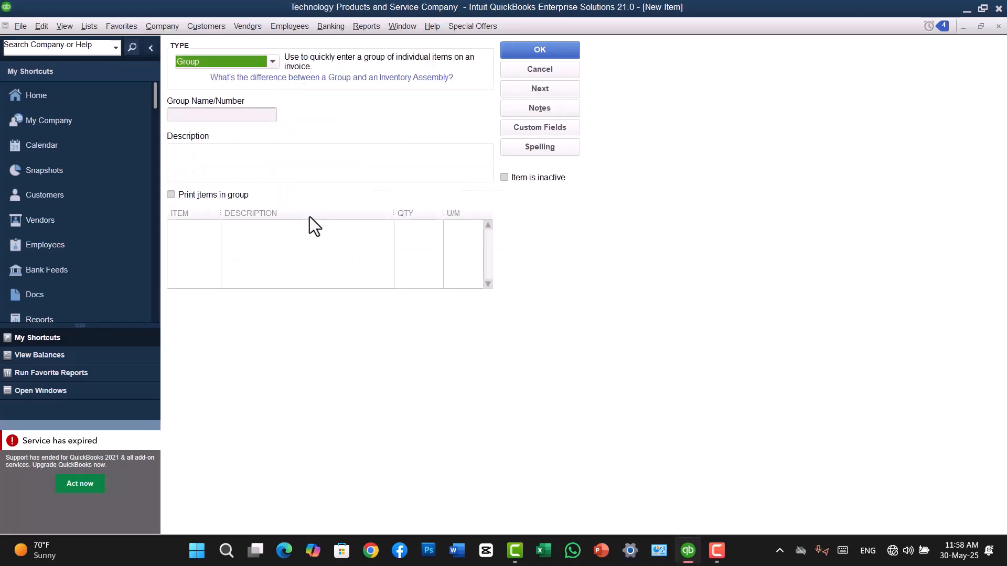
left_click(190, 114)
type("Admin")
type(" admin")
key("BackSpace")
key("BackSpace")
key("BackSpace")
key("BackSpace")
type("nd F")
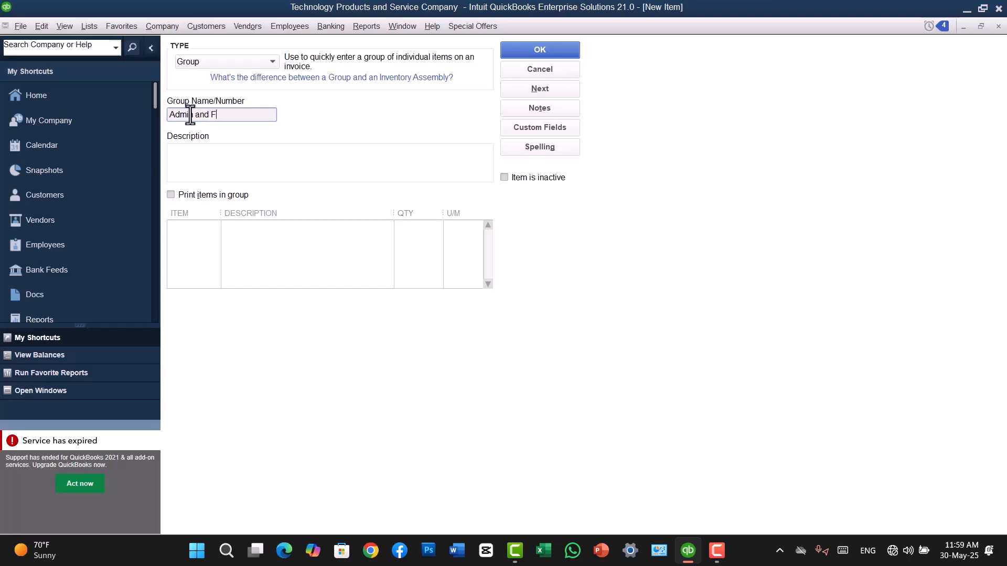
type("inance Pro")
key("BackSpace")
key("BackSpace")
key("BackSpace")
type("Skills")
key("BackSpace")
key("BackSpace")
key("BackSpace")
key("BackSpace")
key("BackSpace")
key("BackSpace")
key("BackSpace")
type("Programs")
Add Microsoft Office Suit Training and QuickBooks Trainings to the group's item table and save the group item.
left_click(199, 252)
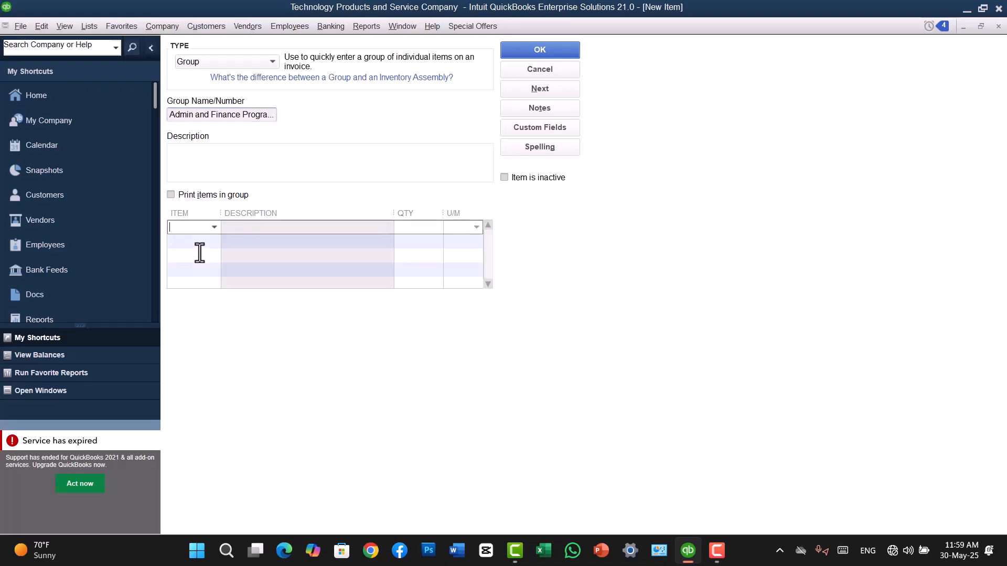
left_click(213, 227)
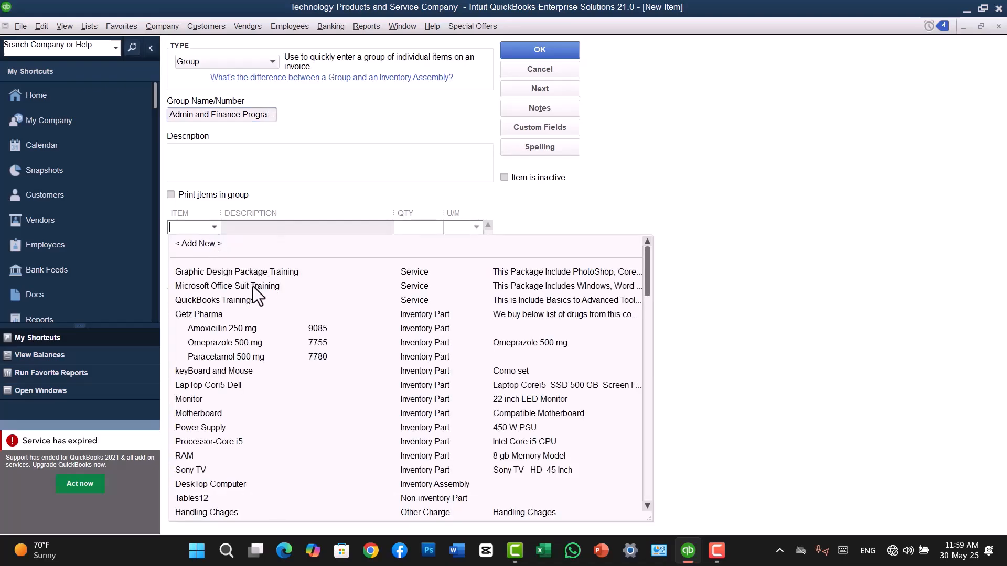
left_click(253, 286)
left_click(204, 241)
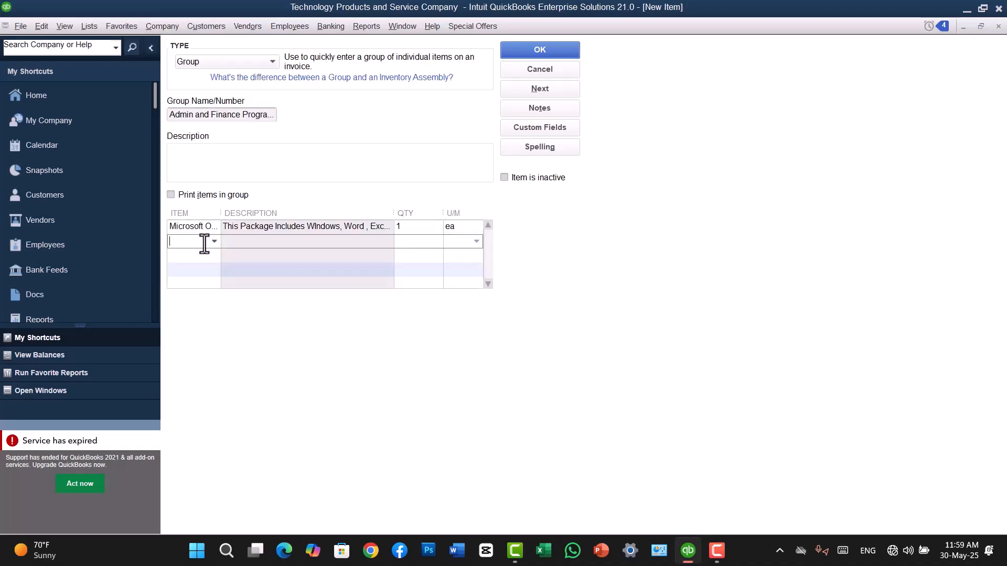
left_click(215, 242)
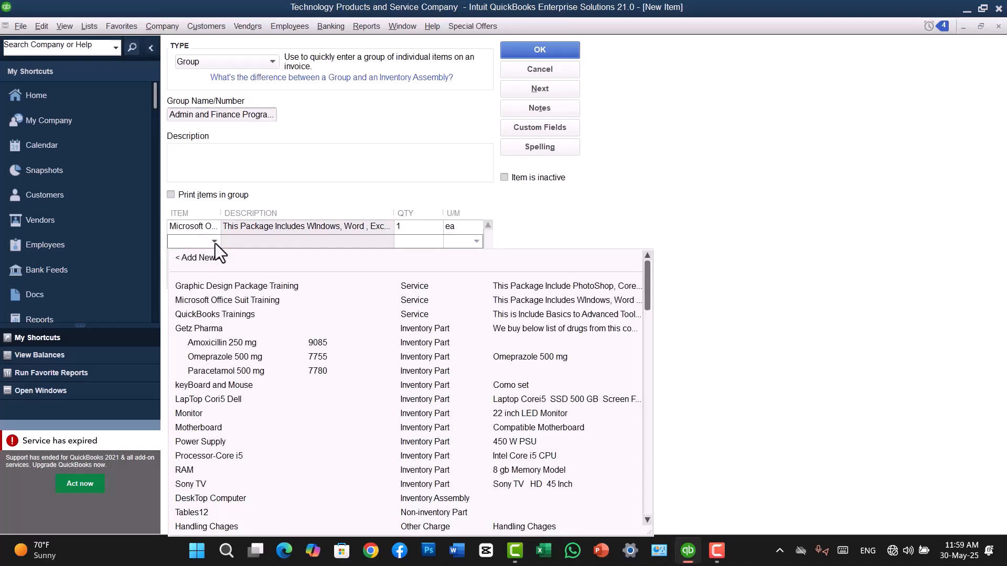
left_click(219, 315)
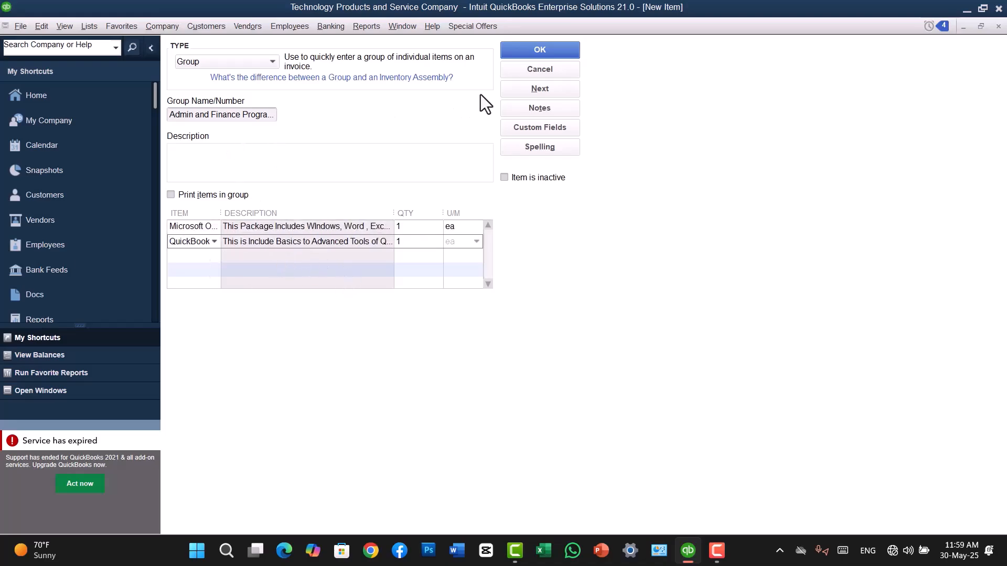
left_click(533, 52)
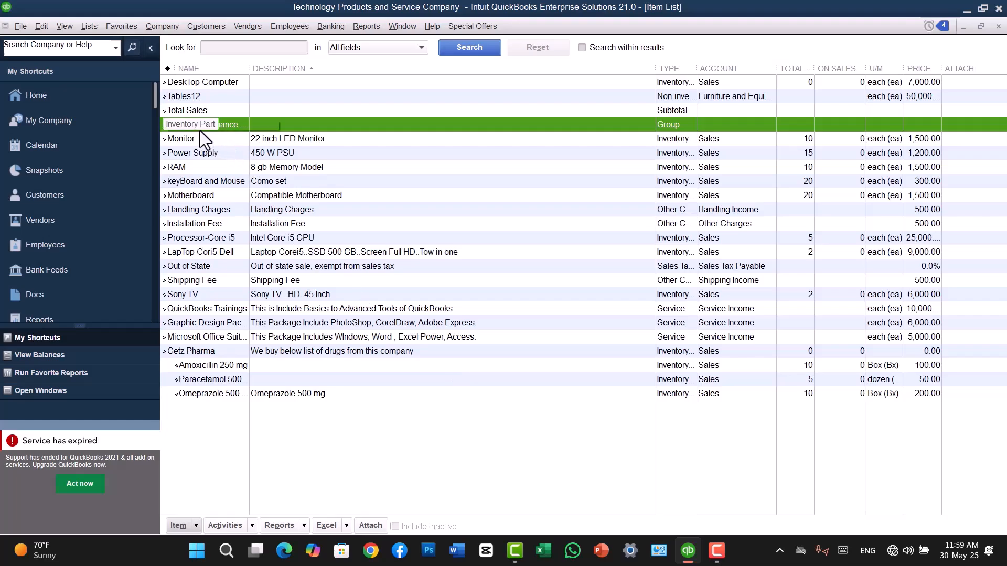
Widen the item list's Name column so the full item names fit.
left_click_drag(249, 68, 293, 68)
left_click(403, 479)
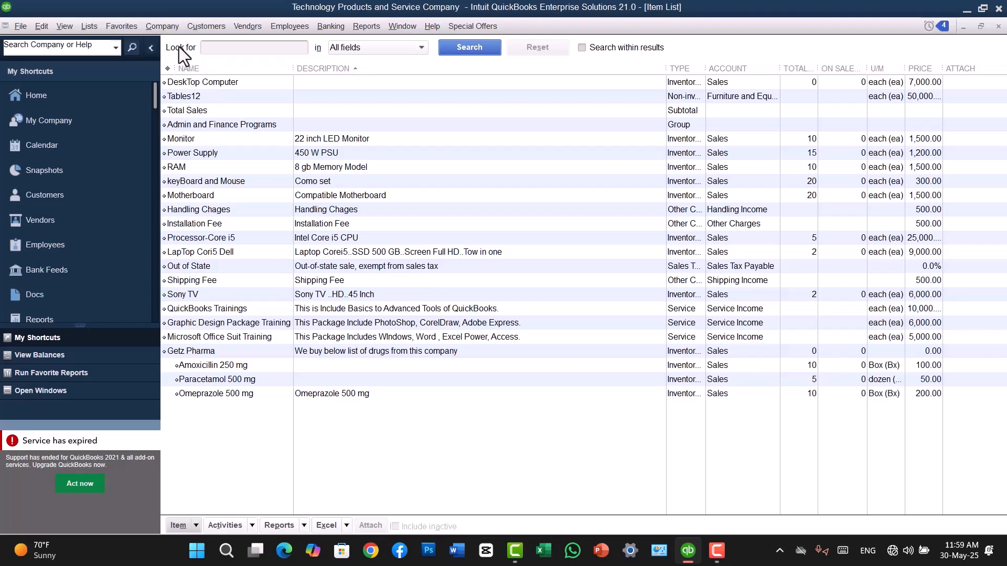
Open a new invoice and enter the group item Admin and Finance Programs on its first line.
left_click(202, 26)
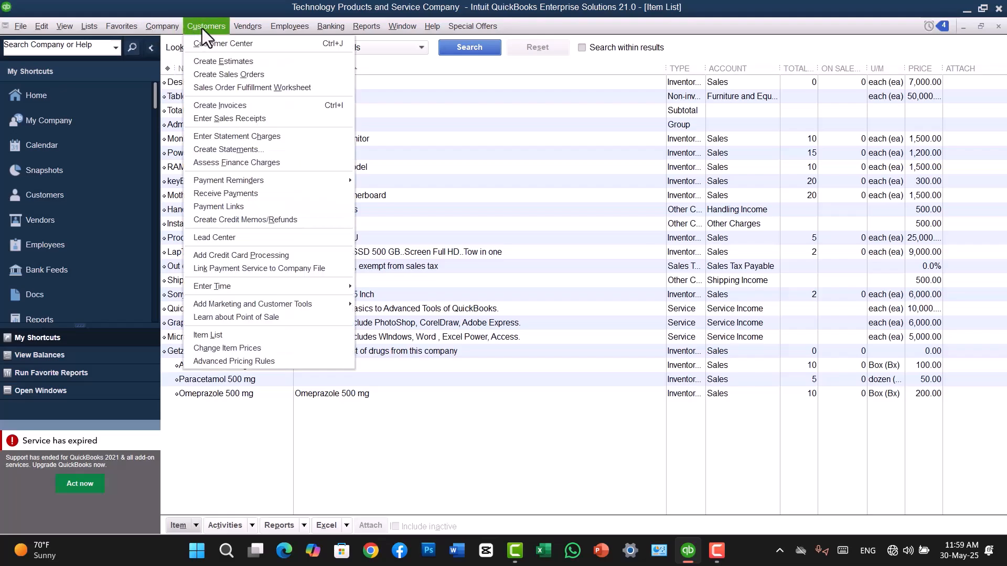
left_click(229, 104)
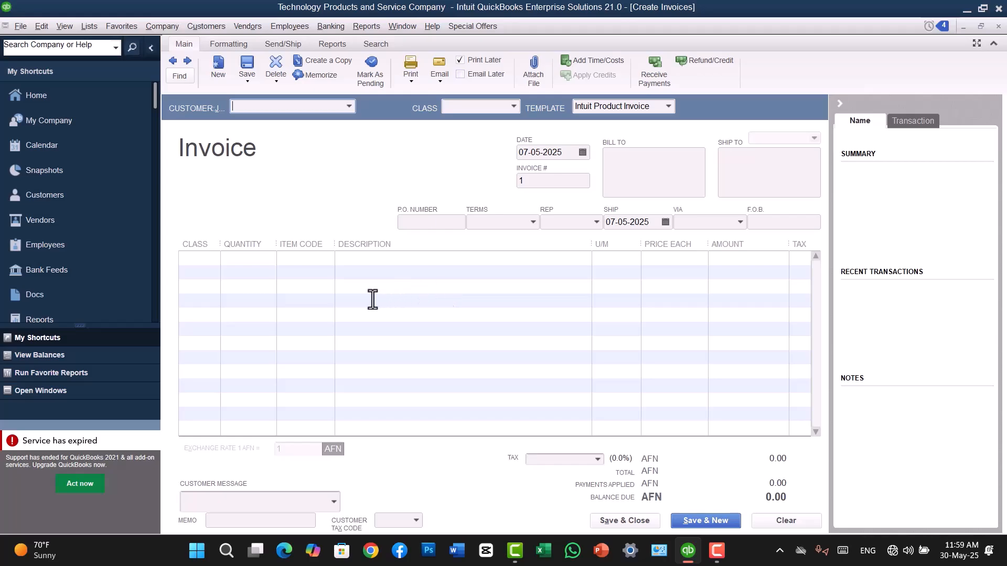
left_click(304, 264)
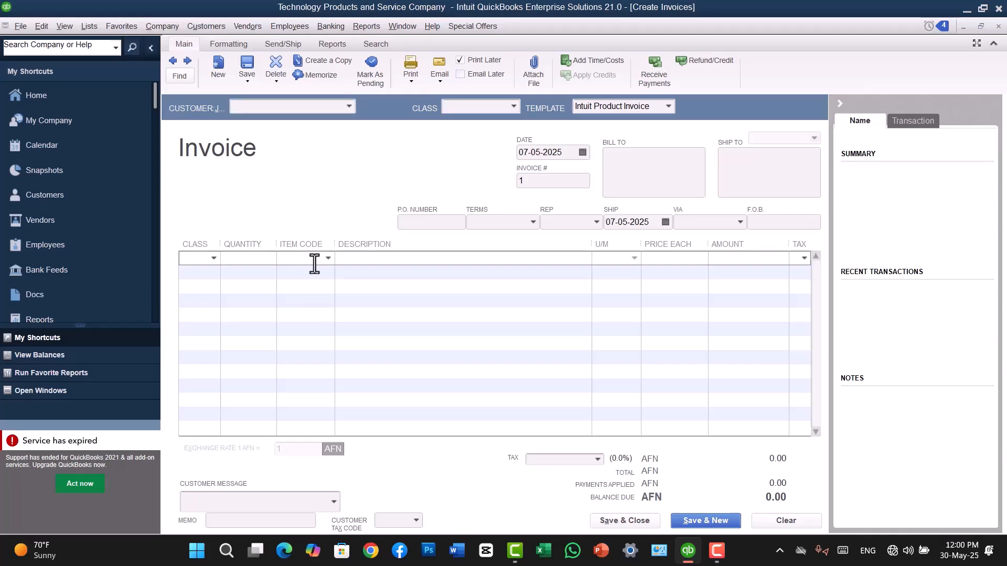
left_click(328, 259)
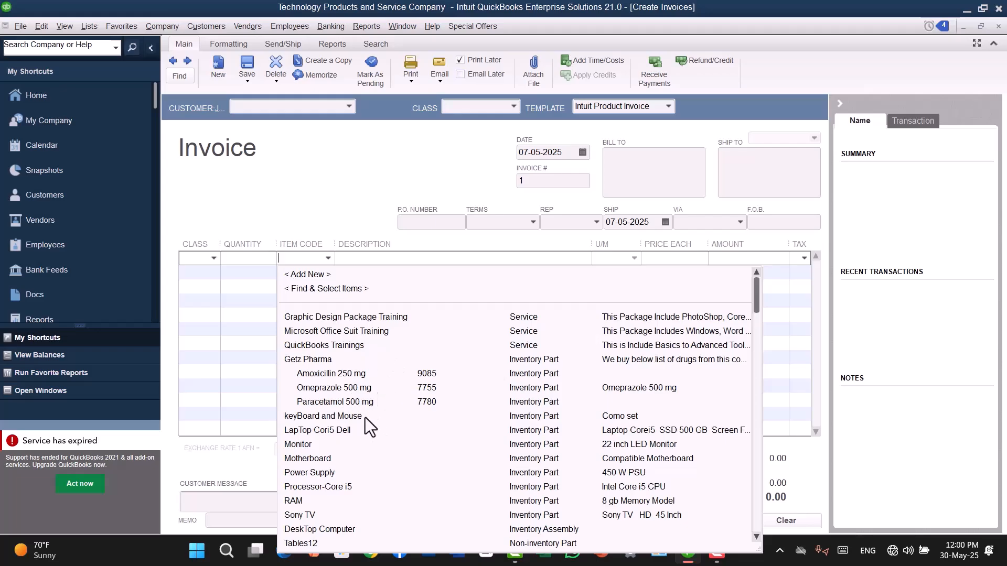
scroll(357, 392, "down", 20)
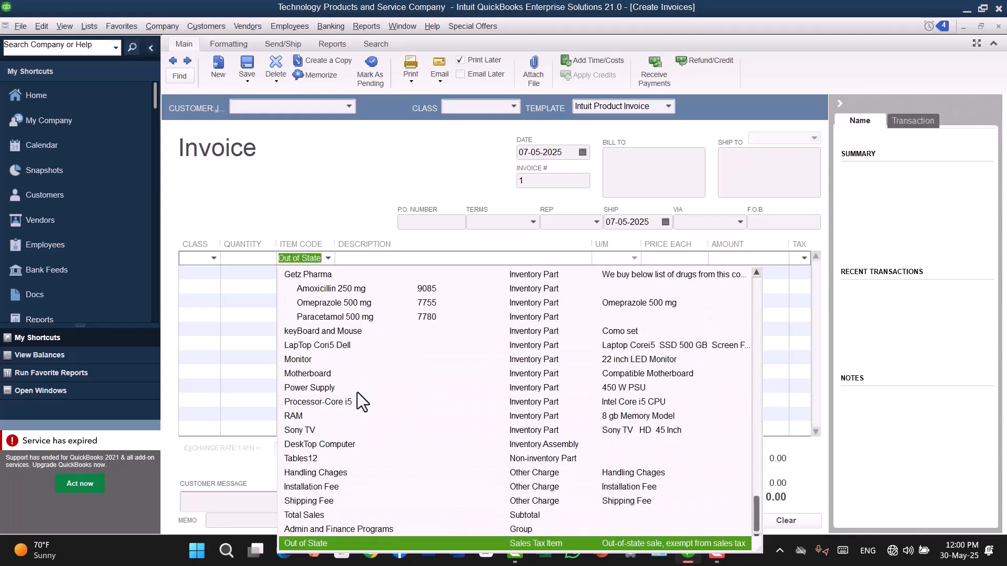
left_click(321, 533)
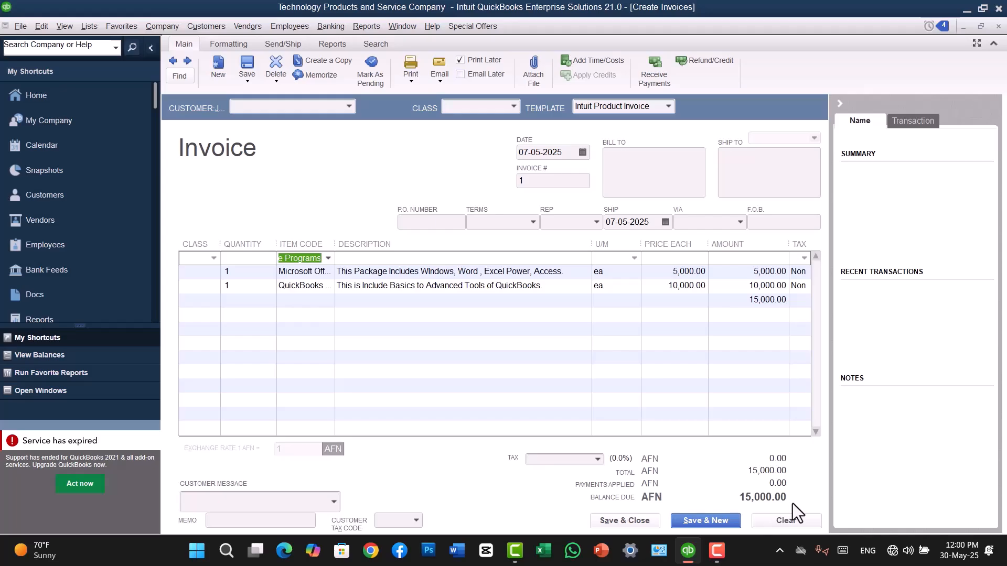
Preview the printout of the invoice with the group item, and close the preview.
left_click(314, 301)
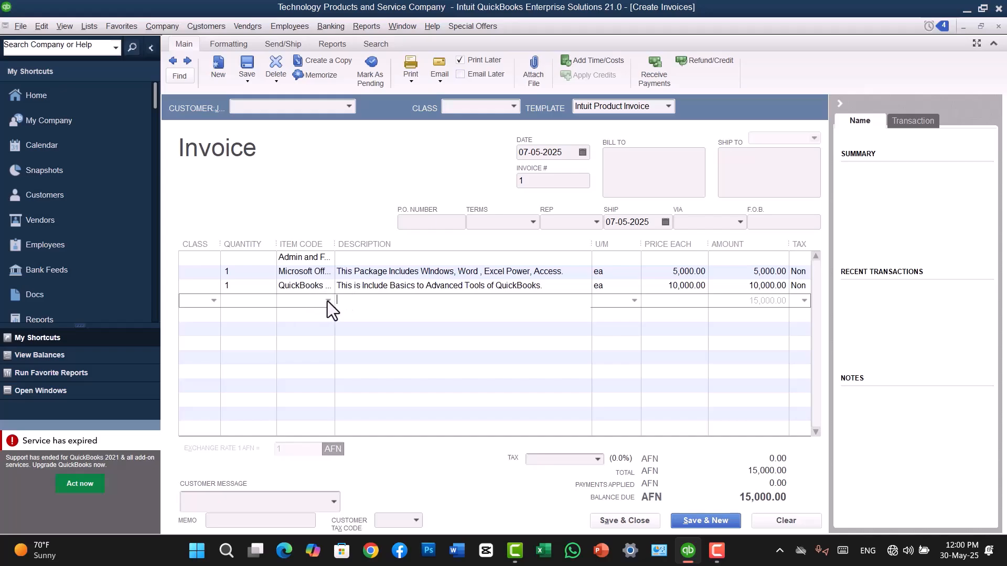
left_click(390, 324)
left_click(389, 324)
left_click(321, 304)
left_click(408, 83)
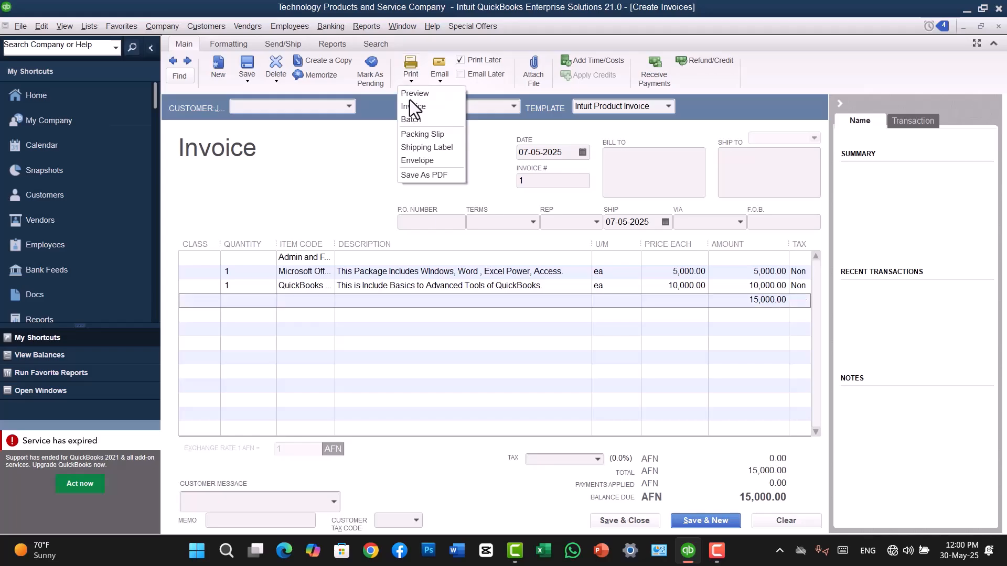
left_click(410, 99)
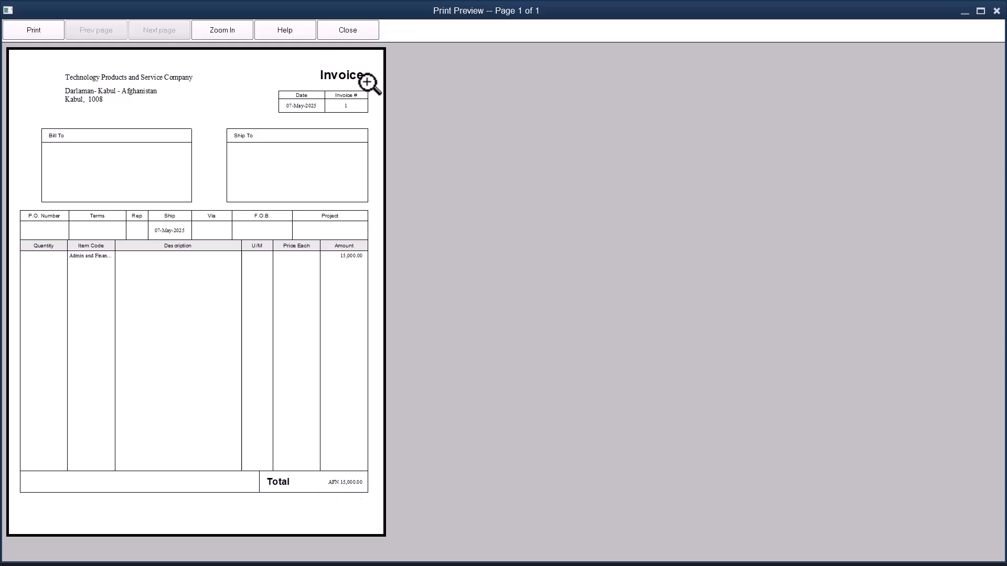
left_click(346, 30)
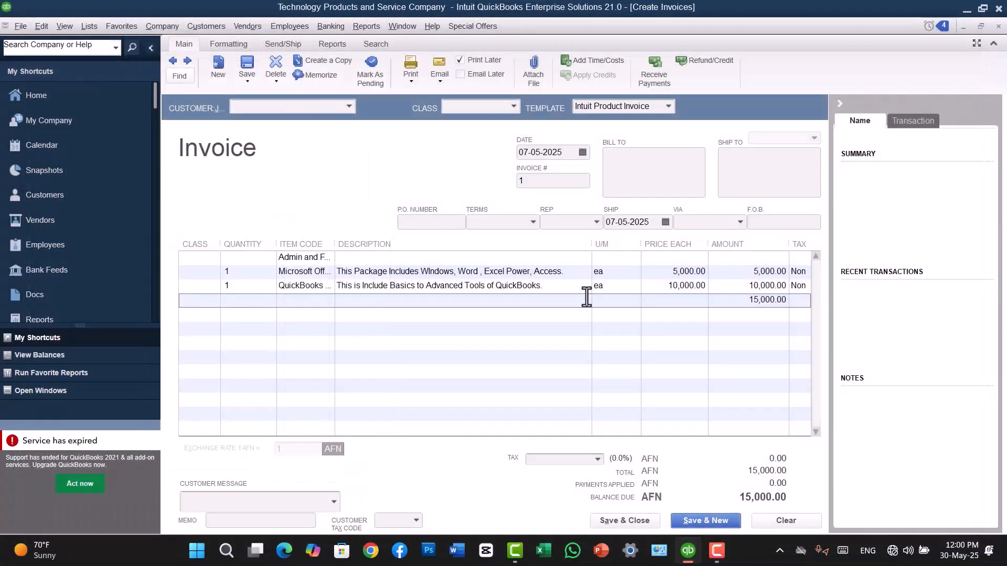
Clear all entries from the invoice and close the invoice form.
left_click(782, 521)
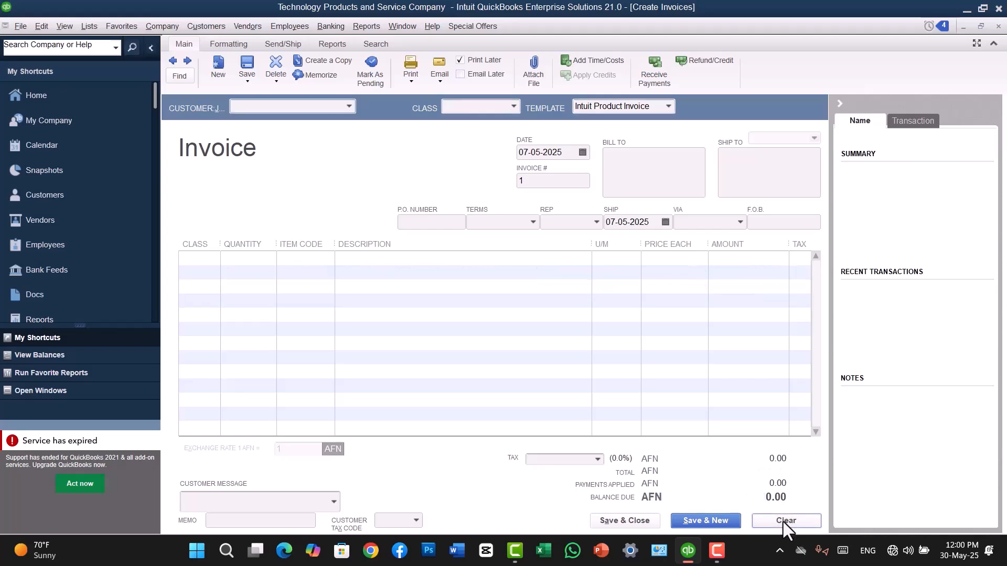
left_click(997, 26)
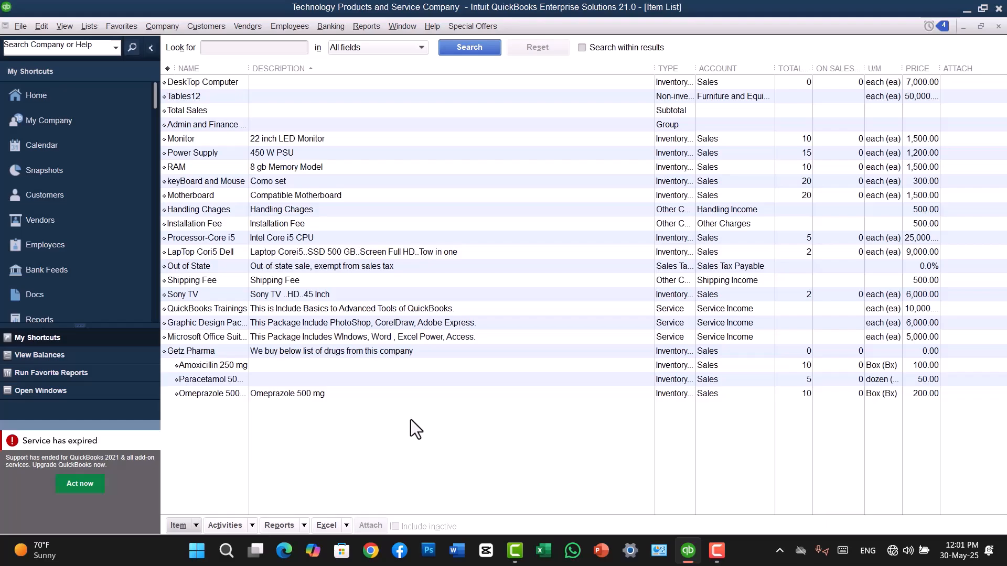
Open a new invoice and enter the Getz Pharma subitem Amoxicillin 250 mg on its first line.
left_click(165, 24)
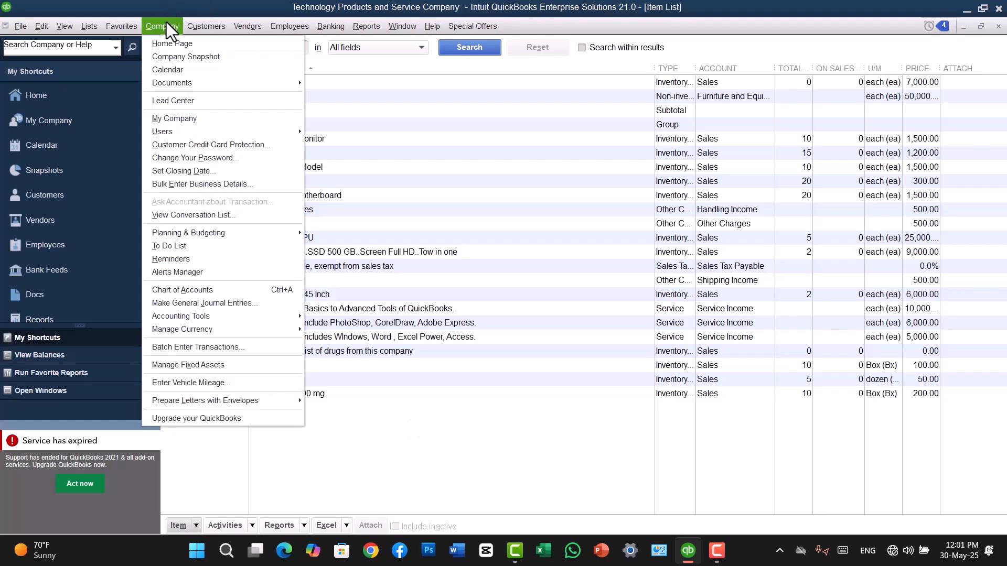
mouse_move(184, 23)
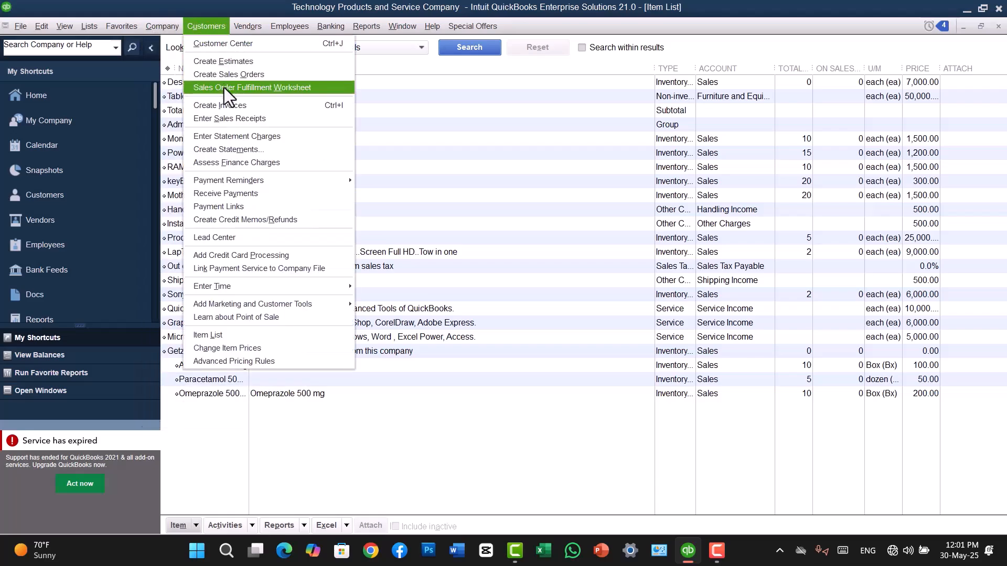
left_click(228, 105)
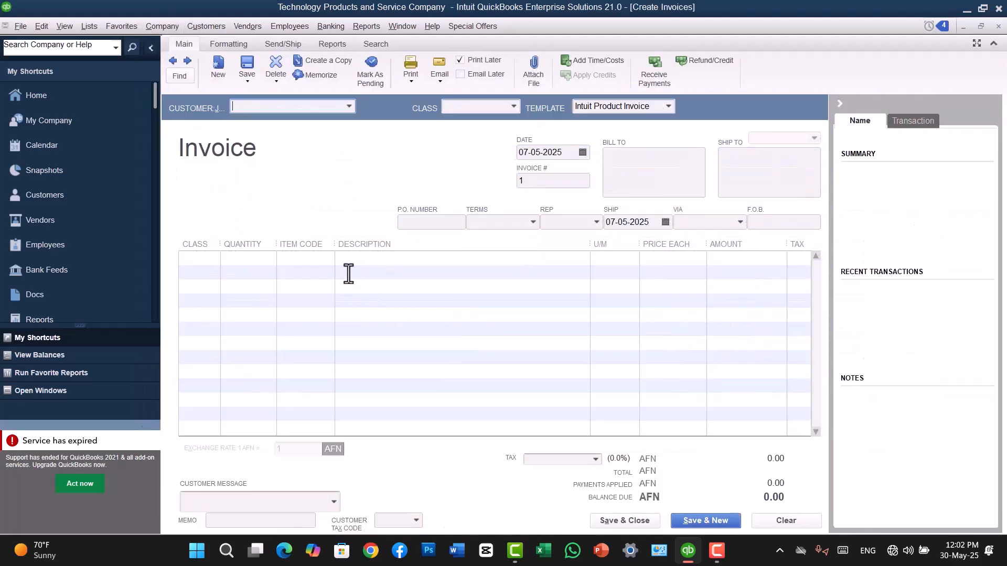
left_click(302, 260)
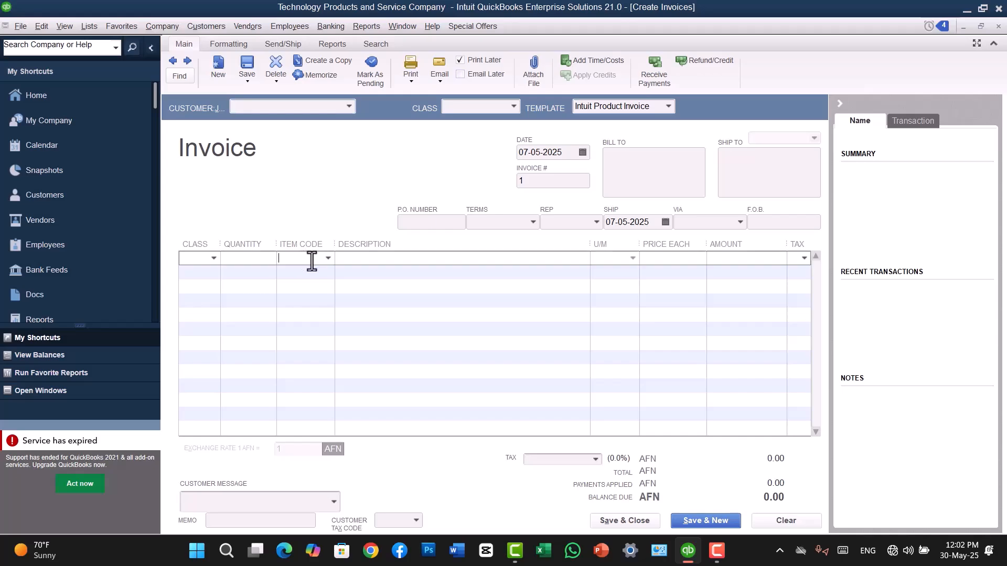
left_click(328, 258)
key("Down")
key("Down")
key("Down")
key("Down")
key("Down")
key("Down")
key("Down")
key("Down")
key("Down")
key("Down")
key("Down")
key("Down")
key("Down")
key("Down")
key("Down")
key("Down")
key("Down")
key("Down")
key("Down")
key("Down")
key("Up")
key("Up")
key("Up")
key("Up")
key("Up")
key("Up")
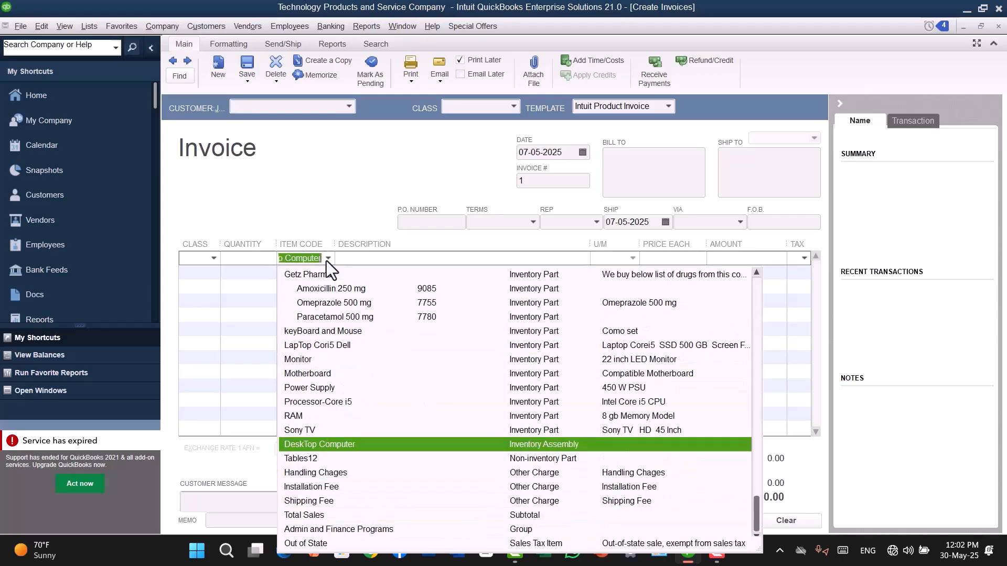
key("Up")
key("Up")
key("Up")
key("Up")
key("Up")
key("Up")
key("Up")
key("Up")
key("Up")
key("Up")
key("Up")
key("Up")
key("Up")
key("Up")
key("Up")
key("Up")
key("Up")
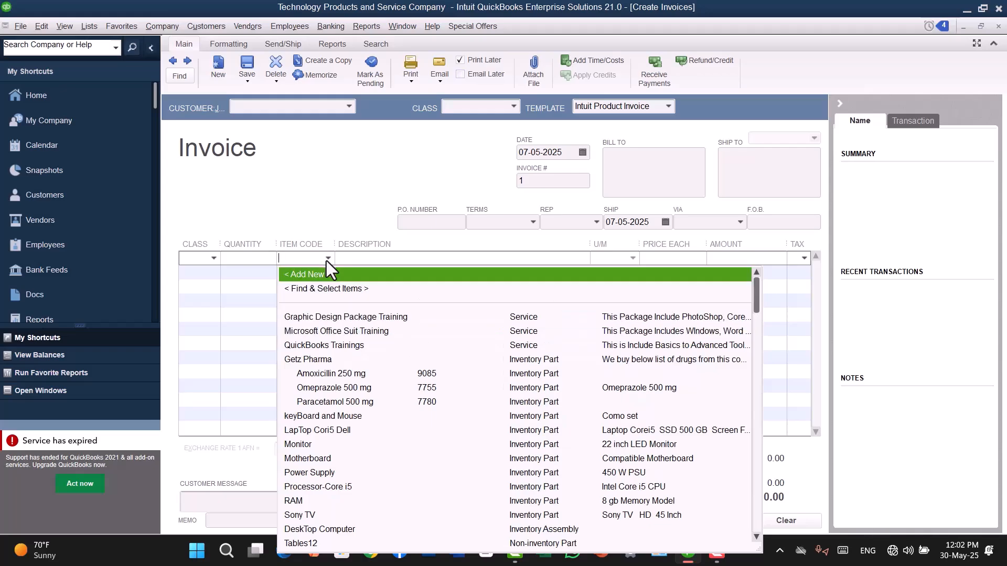
left_click(333, 375)
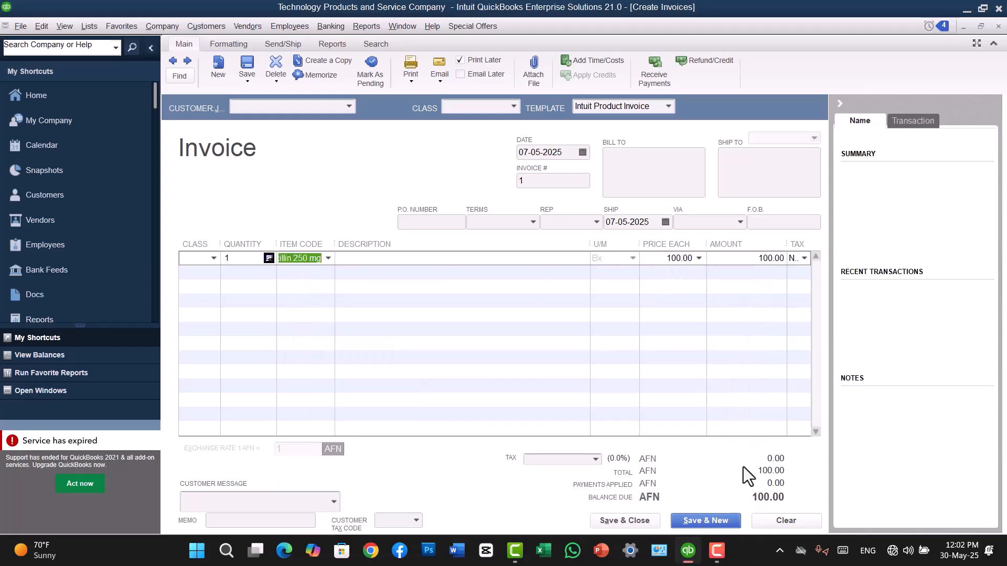
Enter the Getz Pharma subitem Omeprazole 500 mg on the invoice's second line.
left_click(315, 275)
left_click(326, 272)
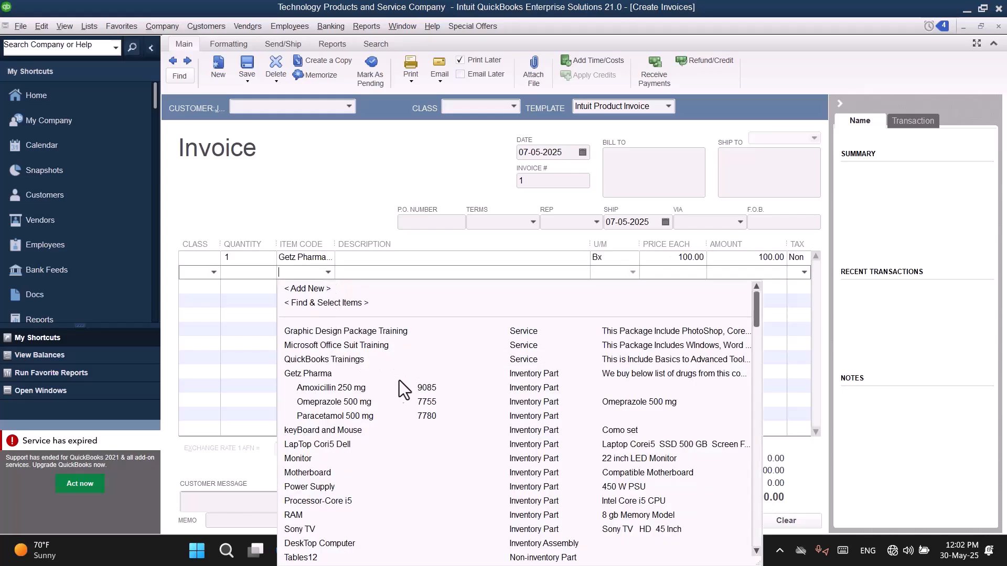
left_click(346, 403)
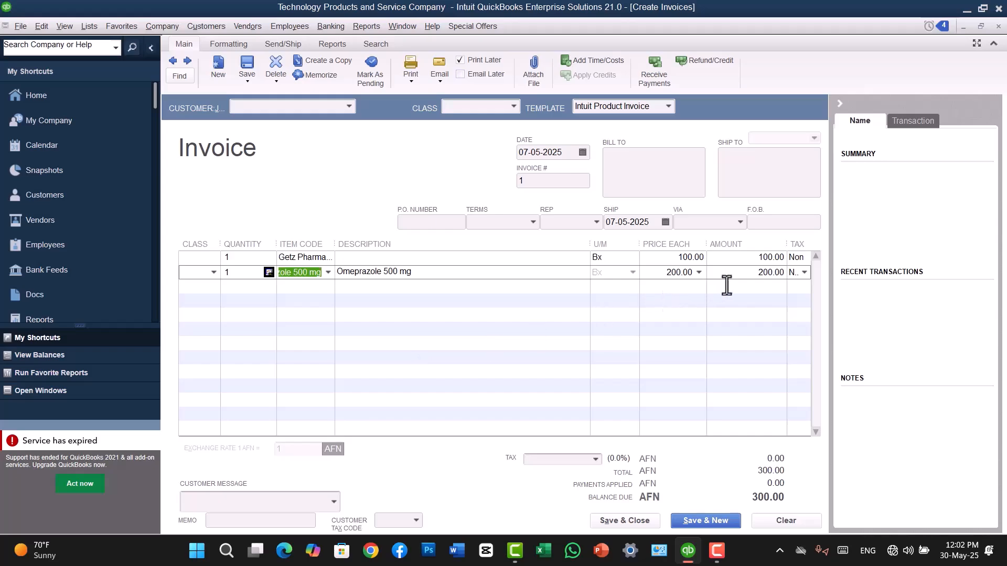
Look through the items available for the third line, and close the invoice without recording it.
left_click(313, 286)
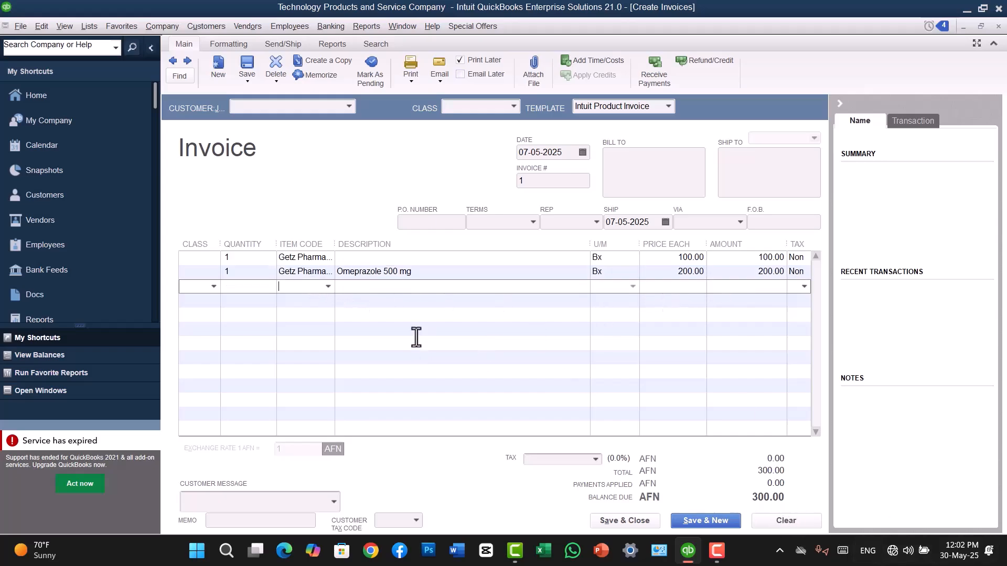
left_click(328, 287)
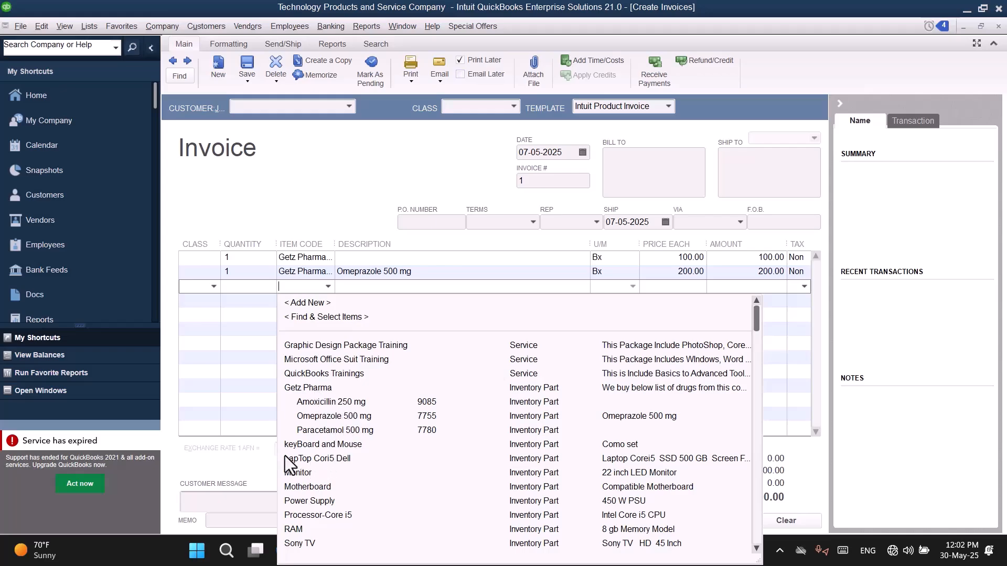
left_click(837, 322)
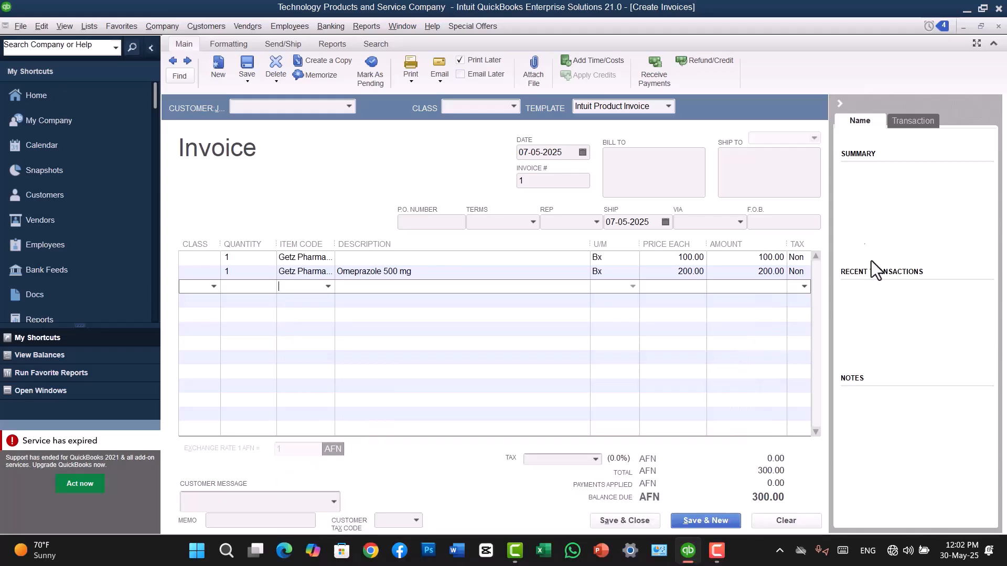
left_click(998, 26)
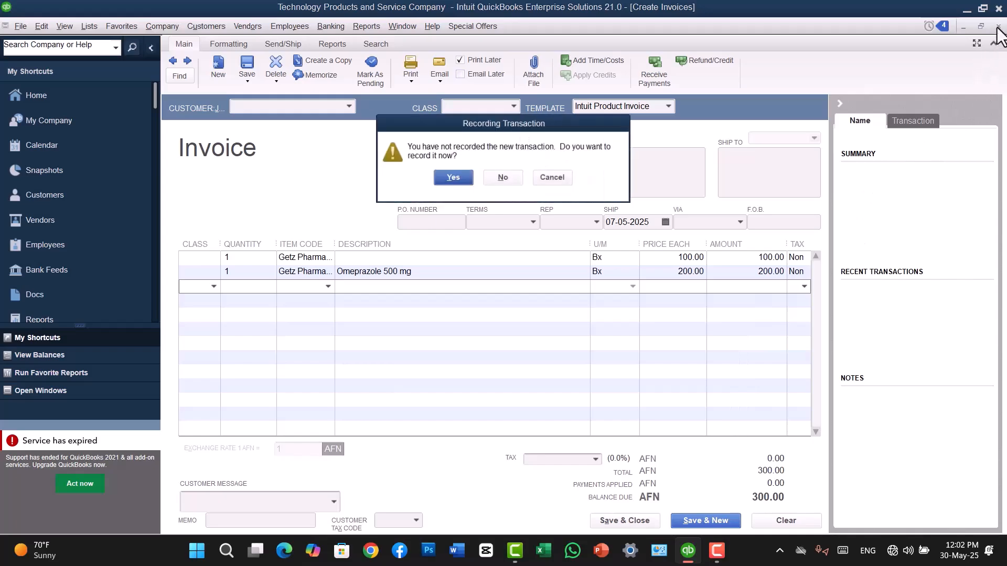
left_click(504, 179)
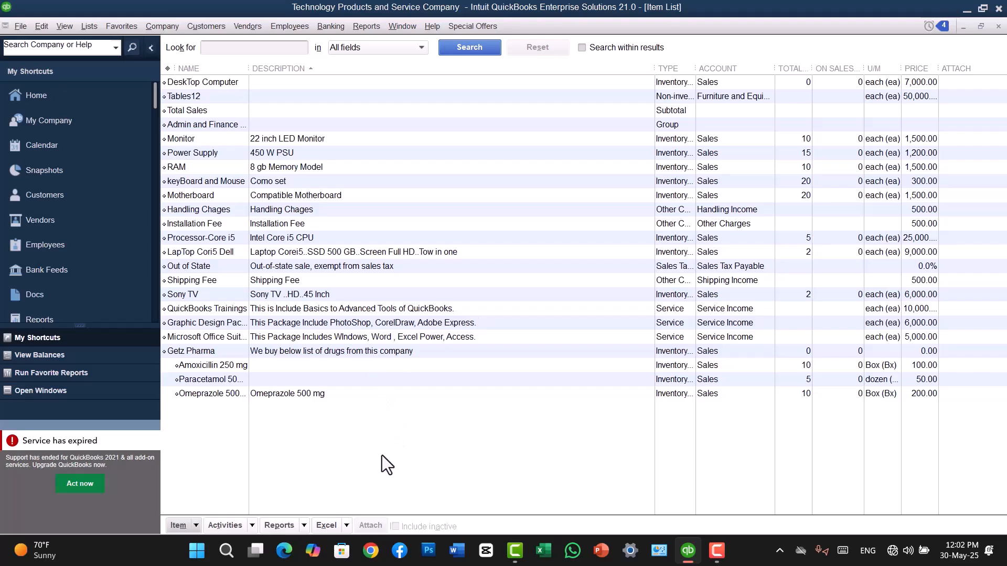
Start a new item of type Group and name it Getz Pharma.
right_click(382, 455)
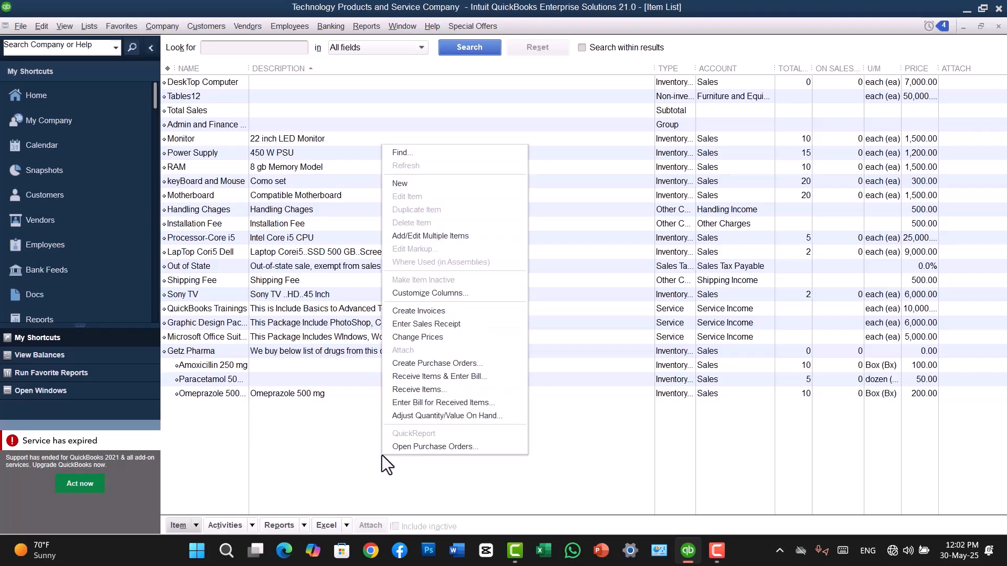
left_click(407, 184)
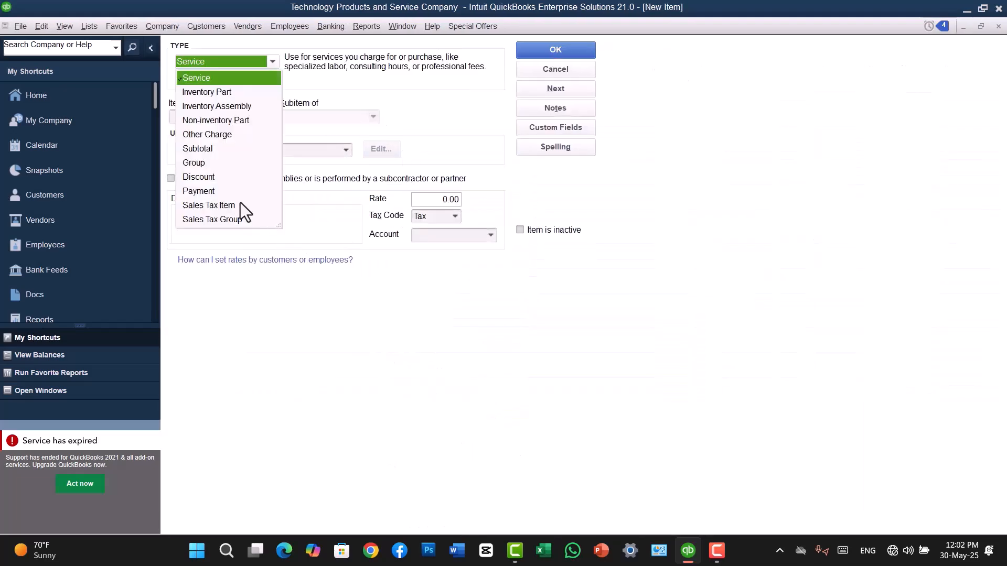
left_click(197, 160)
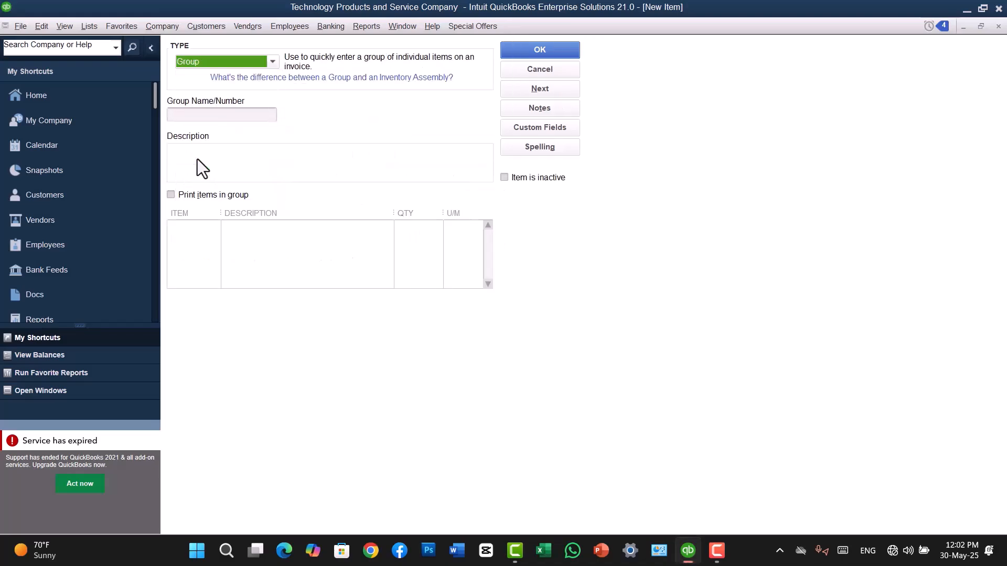
left_click(198, 232)
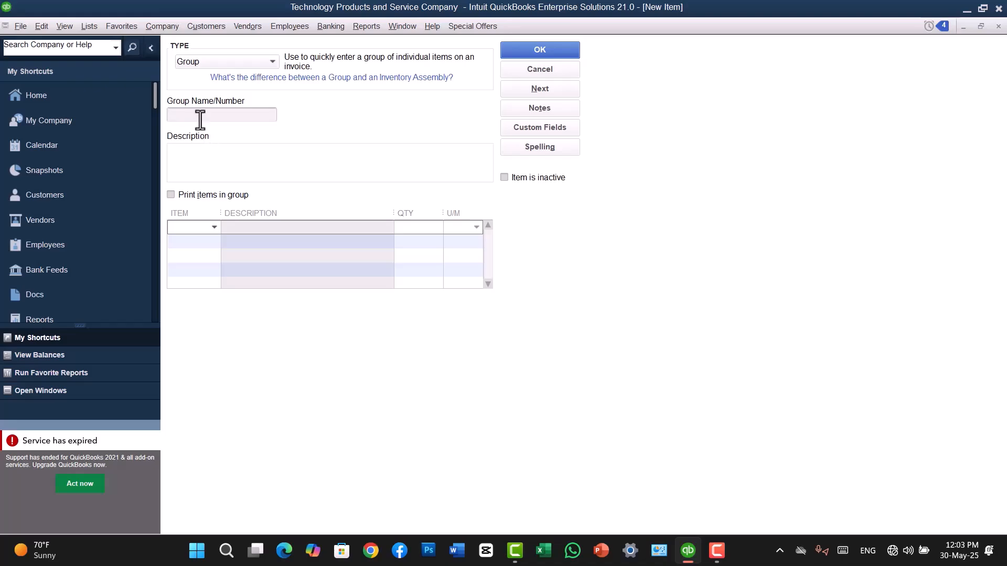
left_click(214, 227)
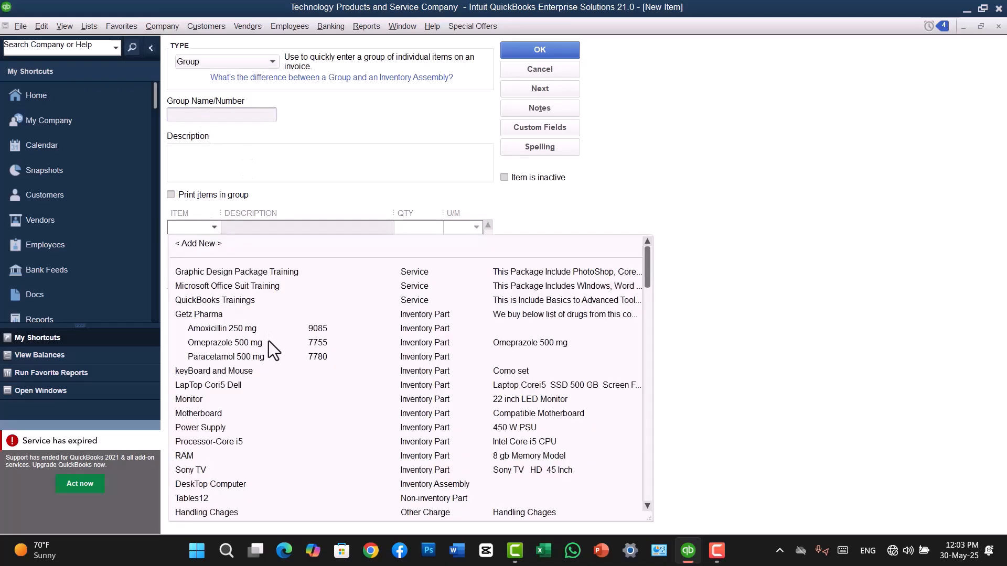
left_click(830, 341)
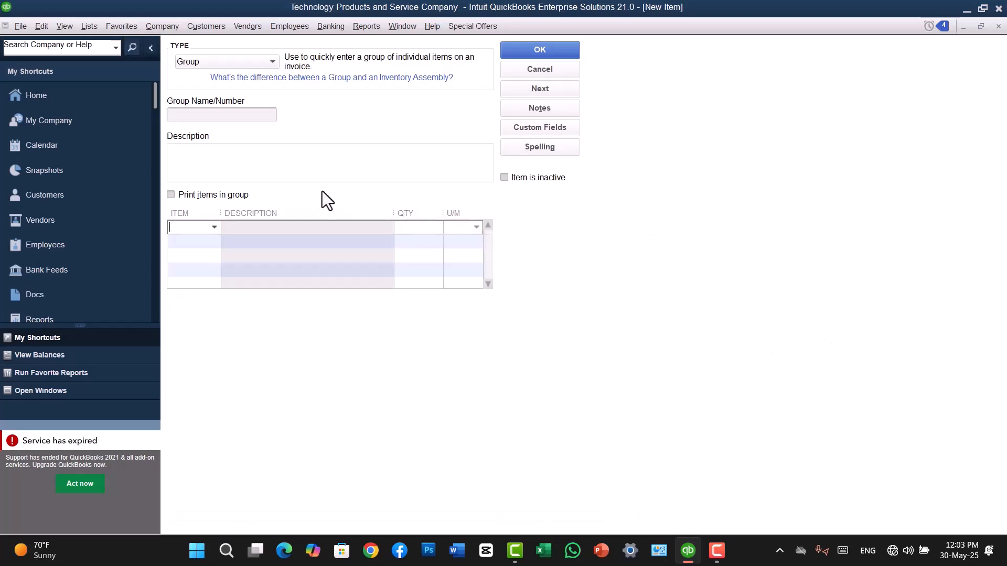
left_click(217, 115)
type("Get")
type("Pharma")
Add Amoxicillin 250 mg, Omeprazole 500 mg and Paracetamol 500 mg to the group's item table.
left_click(195, 228)
left_click(213, 228)
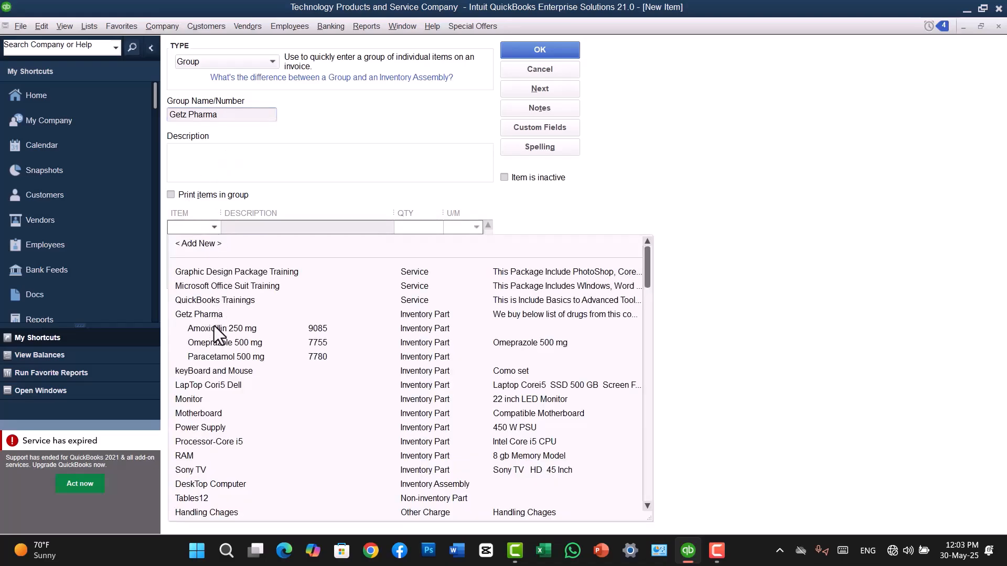
left_click(214, 328)
left_click(209, 243)
left_click(214, 242)
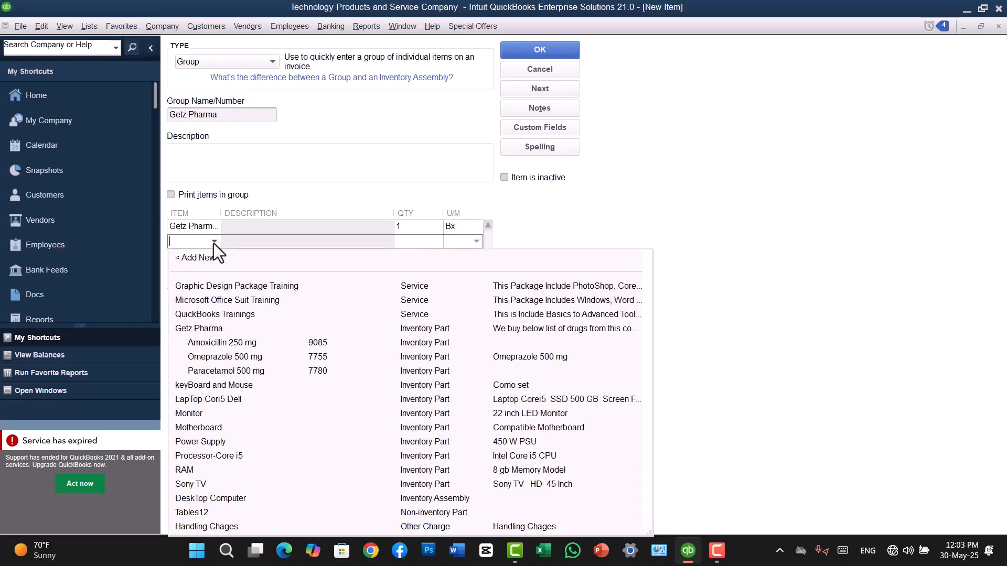
left_click(222, 356)
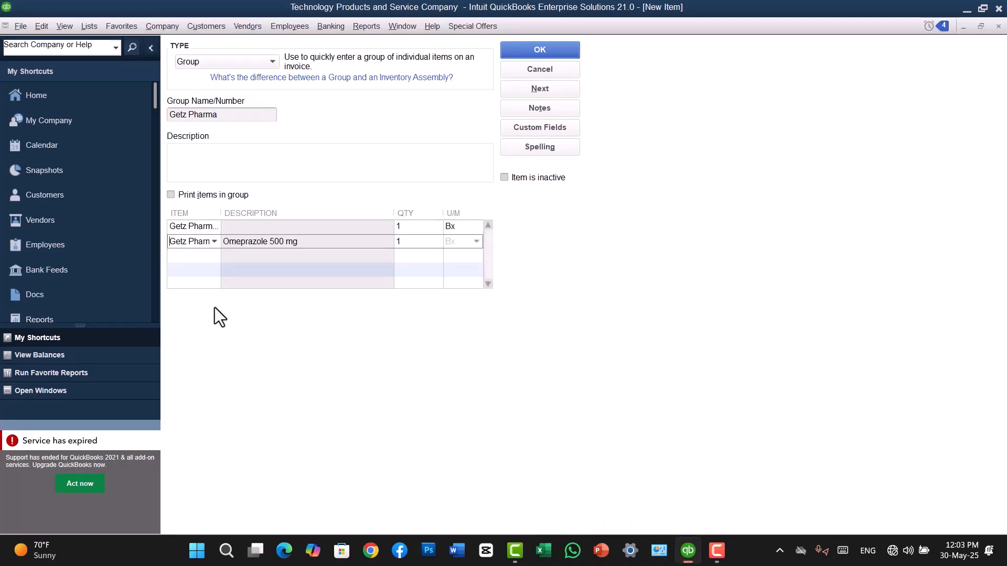
left_click(205, 256)
left_click(214, 255)
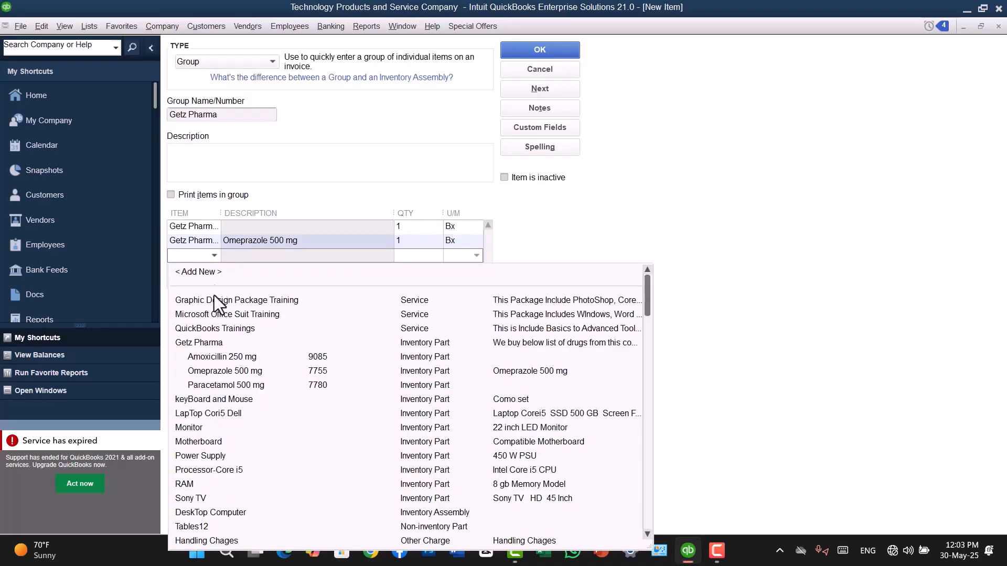
left_click(223, 384)
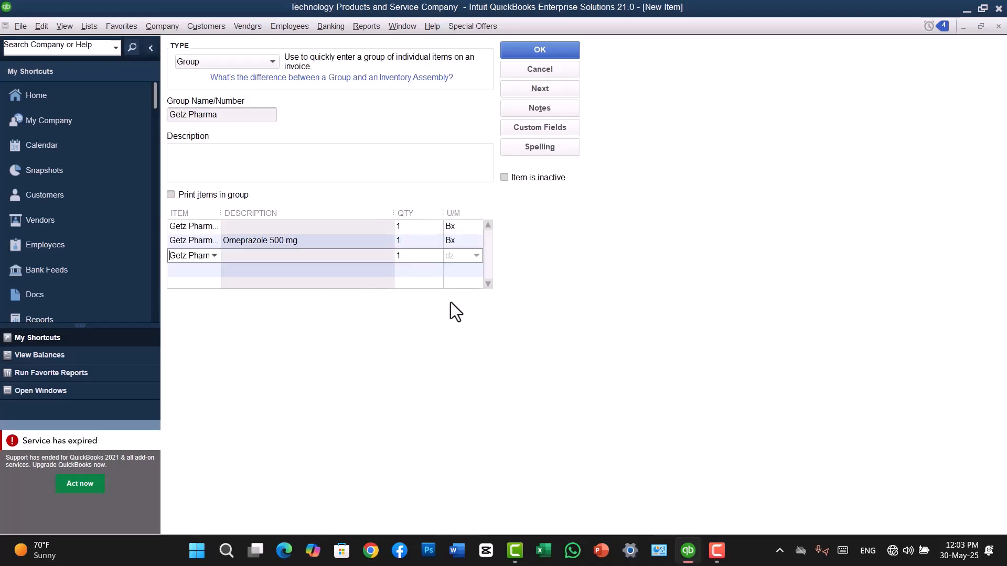
Rename the group JAZ Company and save the group item.
left_click(525, 53)
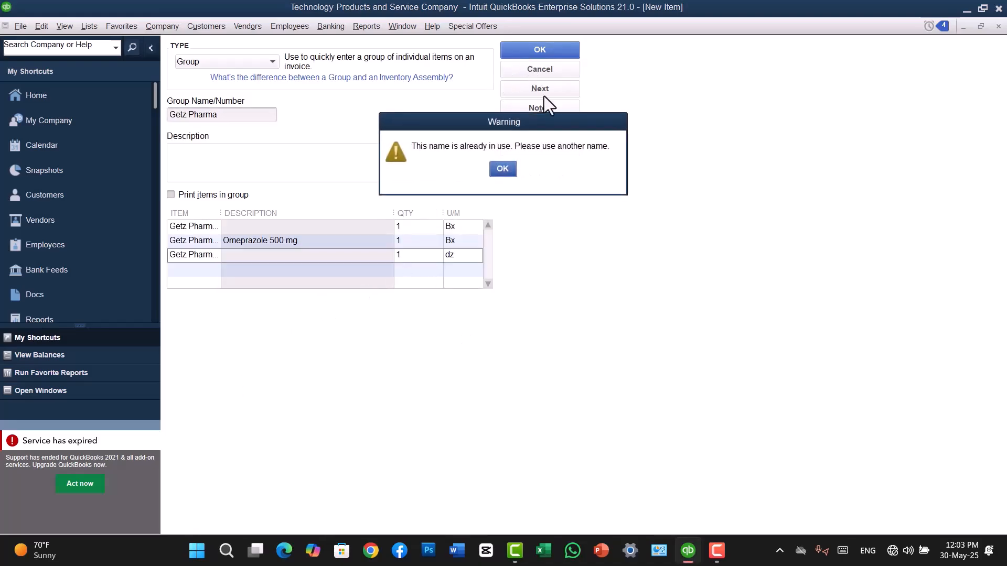
left_click(504, 169)
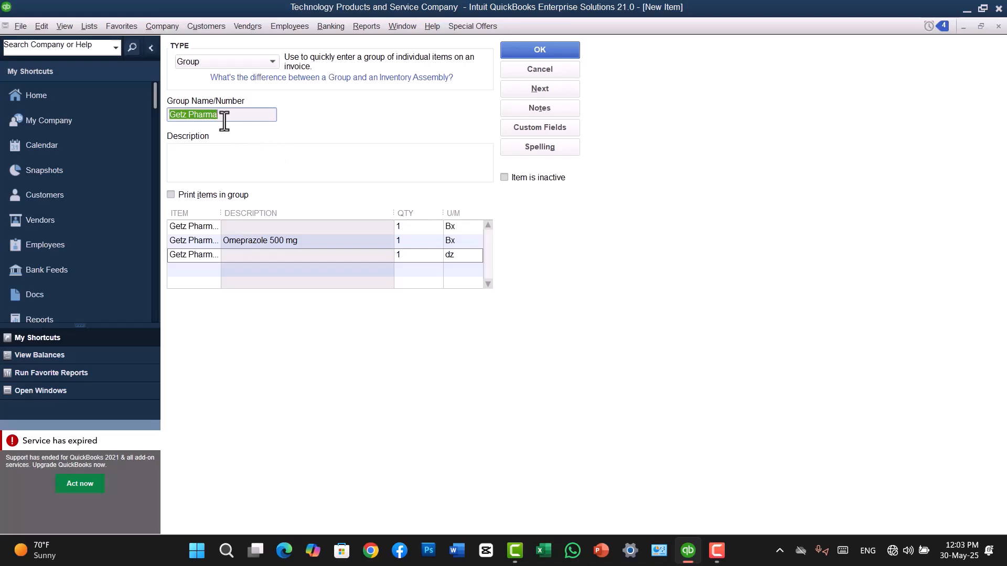
key("BackSpace")
type("Je")
key("BackSpace")
type("AZ Company")
left_click(512, 53)
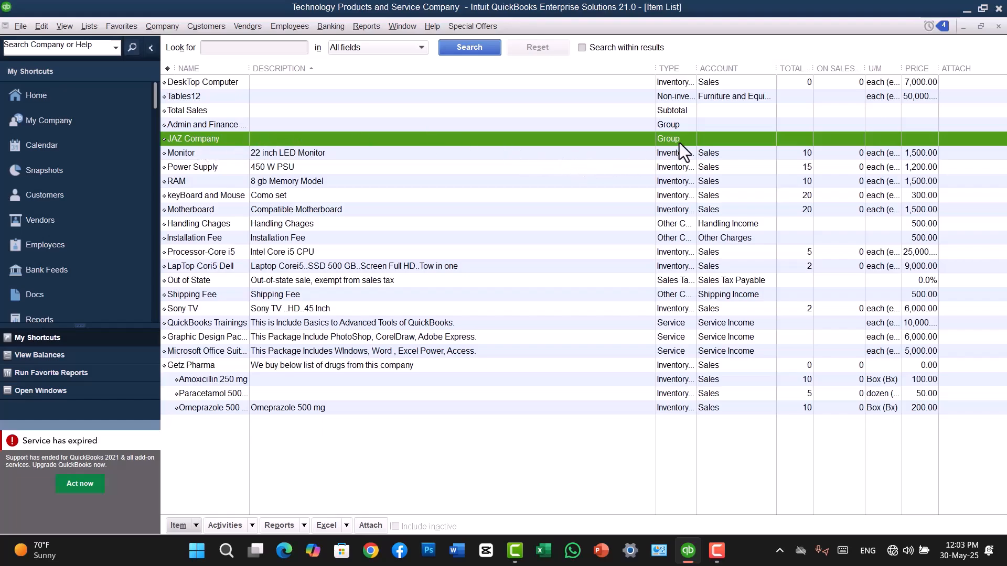
Create an invoice with the JAZ Company group as its line item, and discard it without saving.
left_click(181, 27)
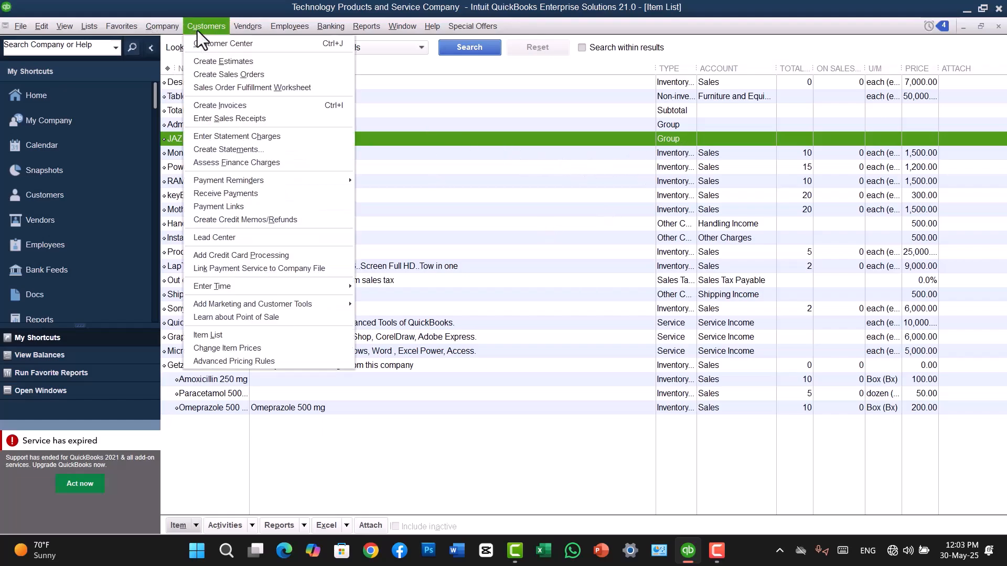
left_click(256, 108)
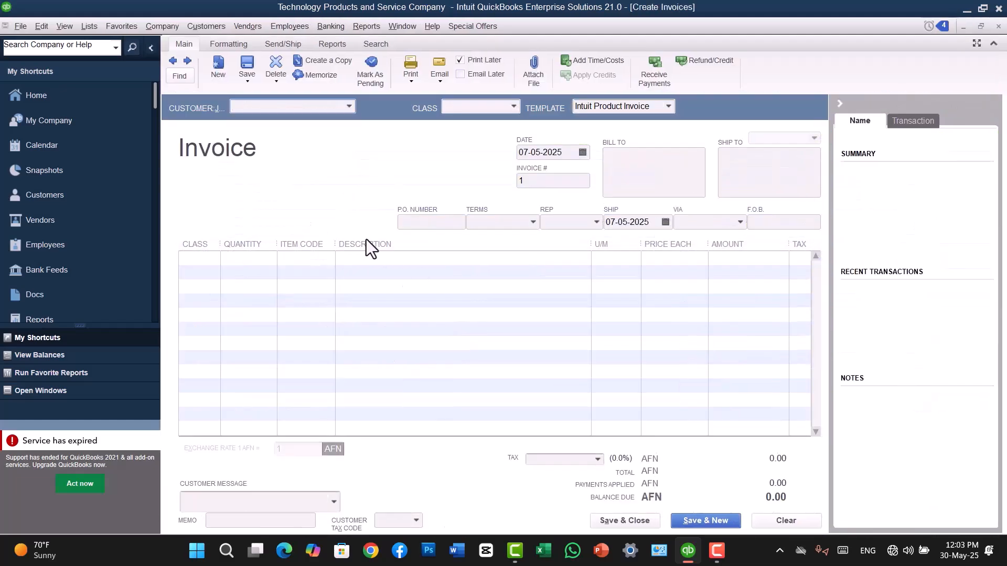
left_click(294, 259)
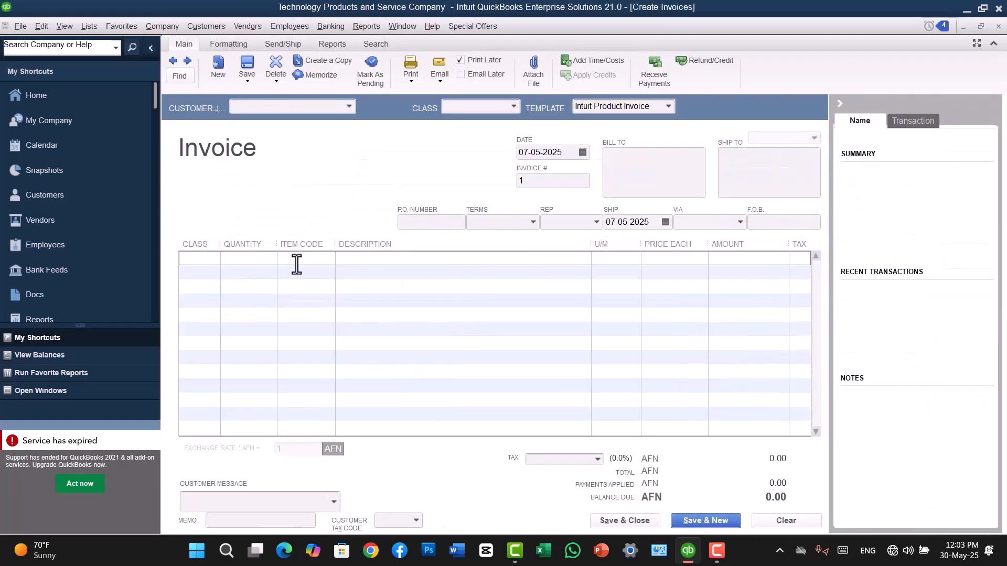
left_click(328, 258)
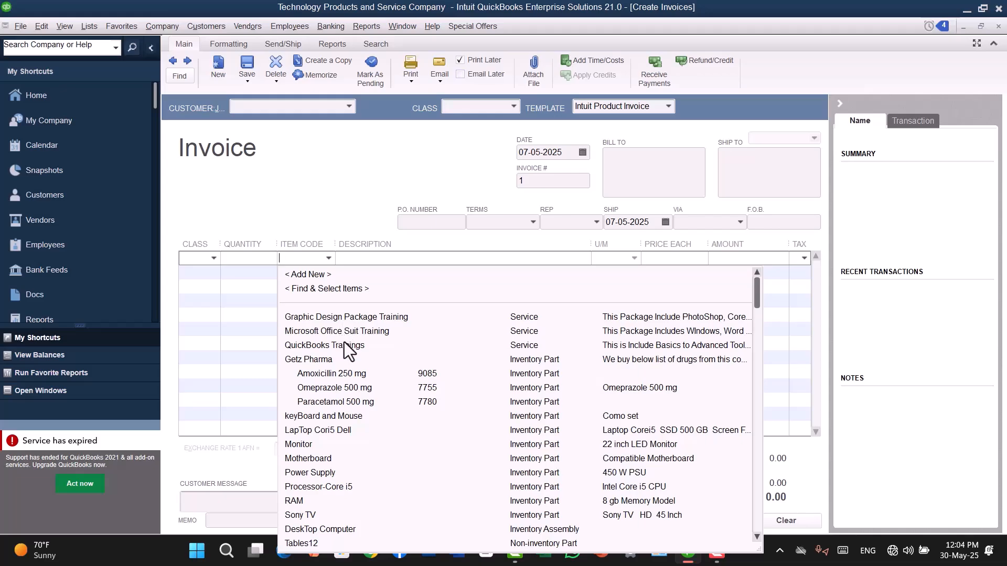
key("Down")
key("Down")
key("Down")
key("Down")
key("Down")
key("Down")
key("Down")
key("Down")
key("Down")
key("Down")
key("Down")
key("Down")
key("Down")
key("Down")
key("Down")
key("Down")
key("Down")
key("Down")
key("Down")
key("Down")
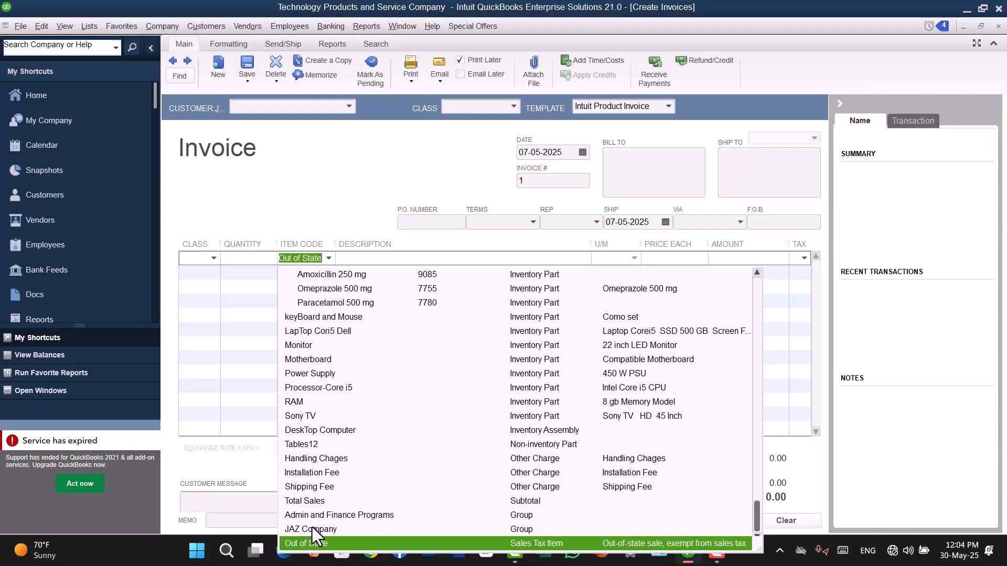
left_click(519, 531)
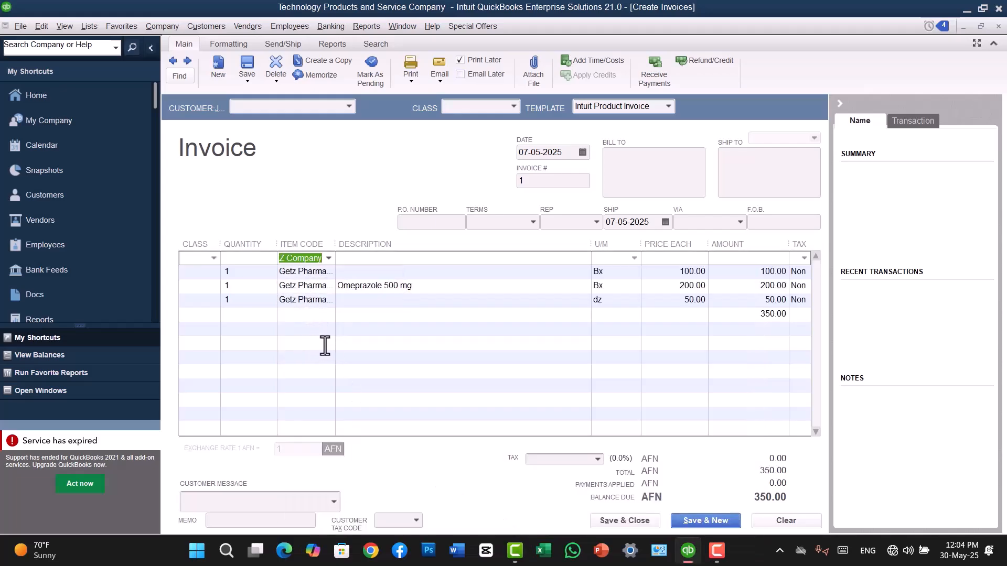
left_click(778, 520)
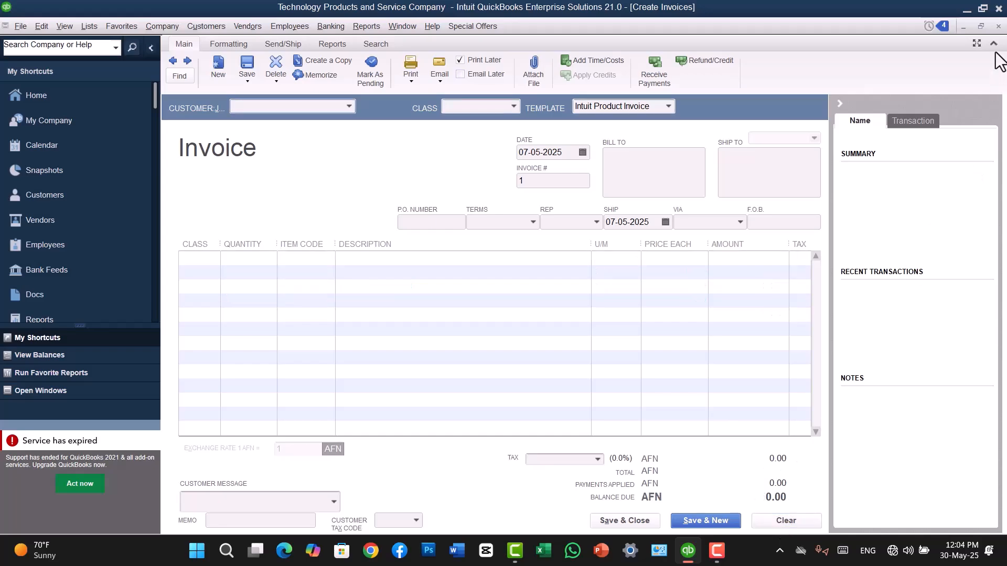
left_click(998, 26)
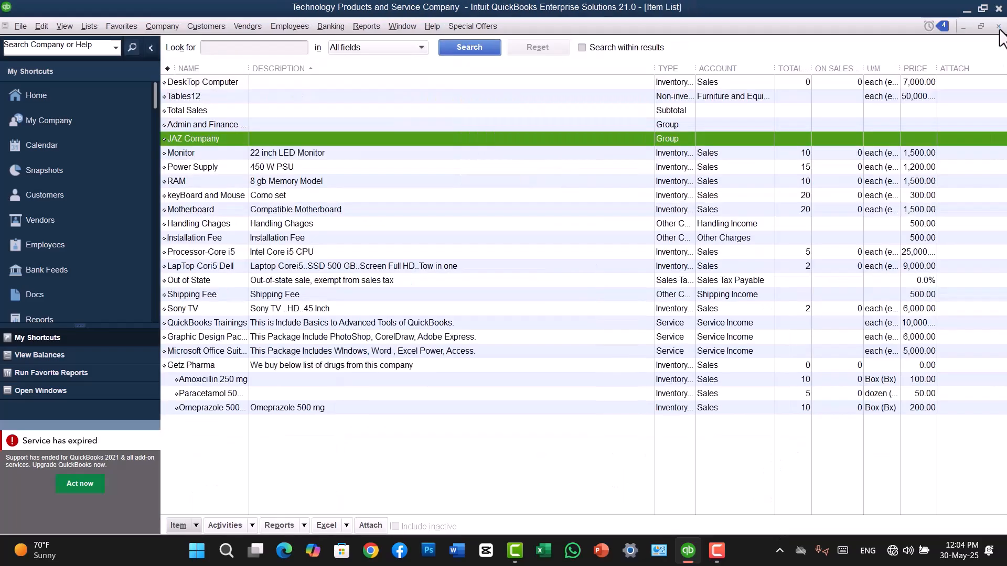
Start a new item of type Discount and name it Sales - Discount %.
right_click(420, 471)
left_click(440, 200)
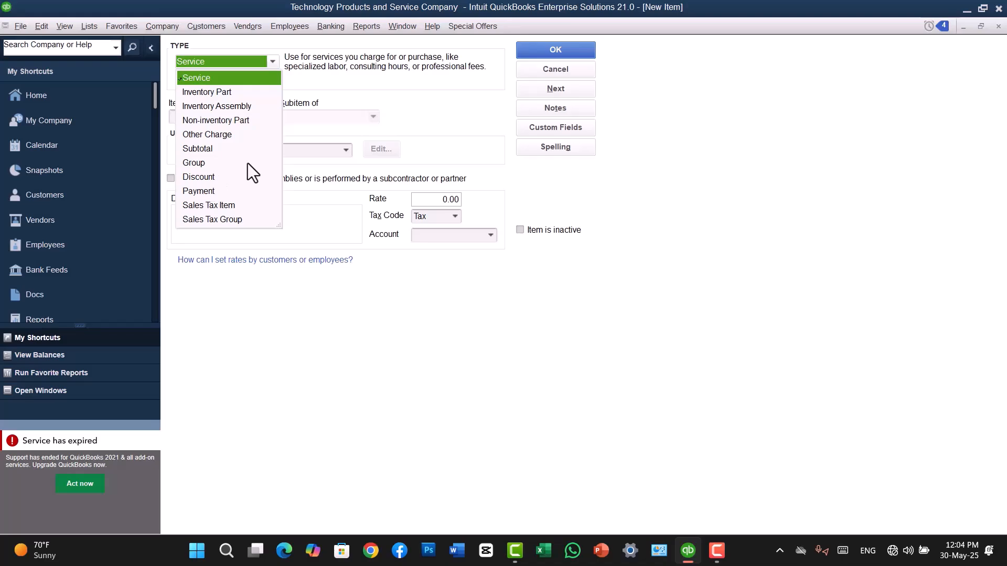
left_click(194, 178)
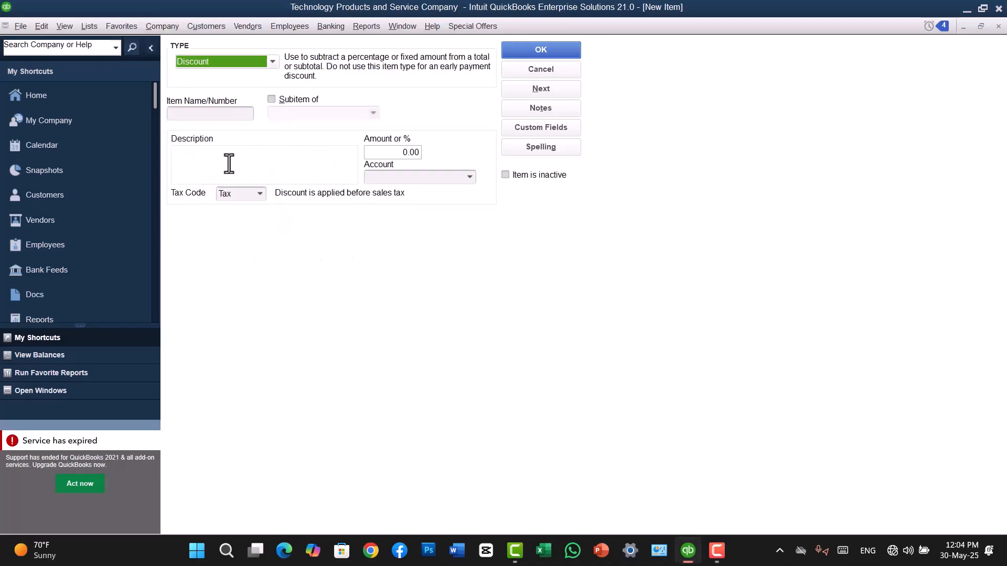
left_click(206, 115)
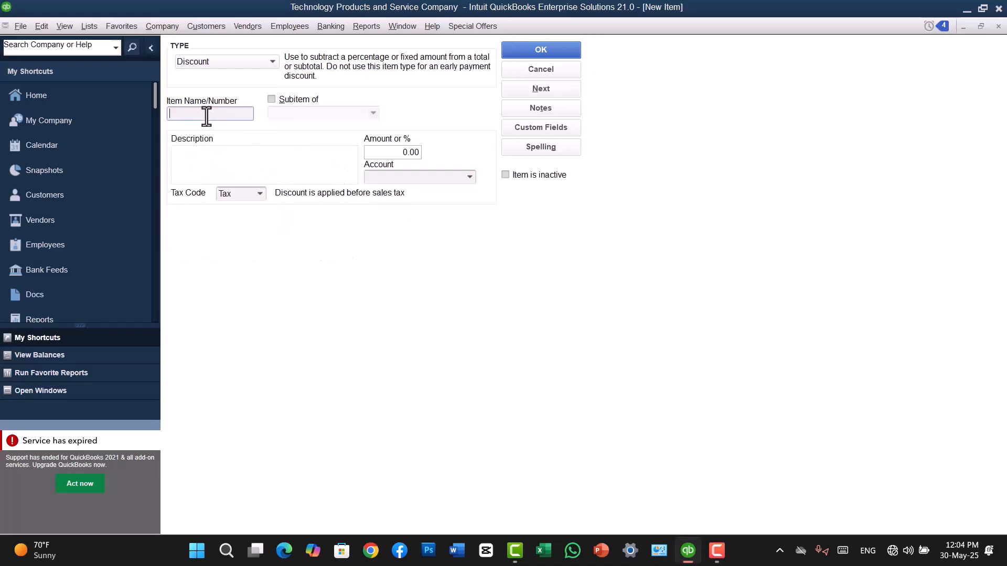
type("Sales - Discount")
type("%")
Set the discount item's amount to 2 and its tax code to Non.
left_click(404, 152)
left_click(392, 158)
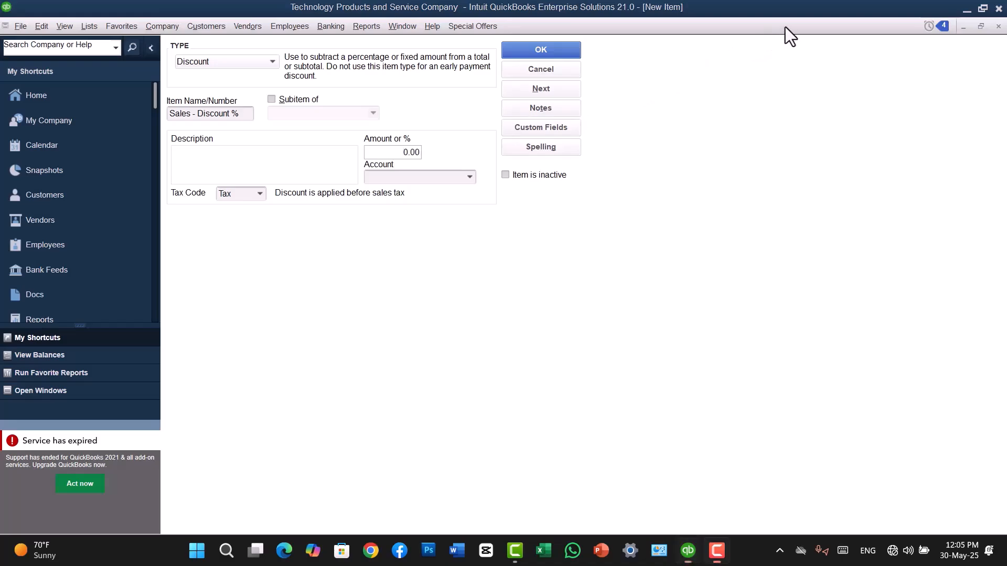
left_click_drag(393, 152, 427, 153)
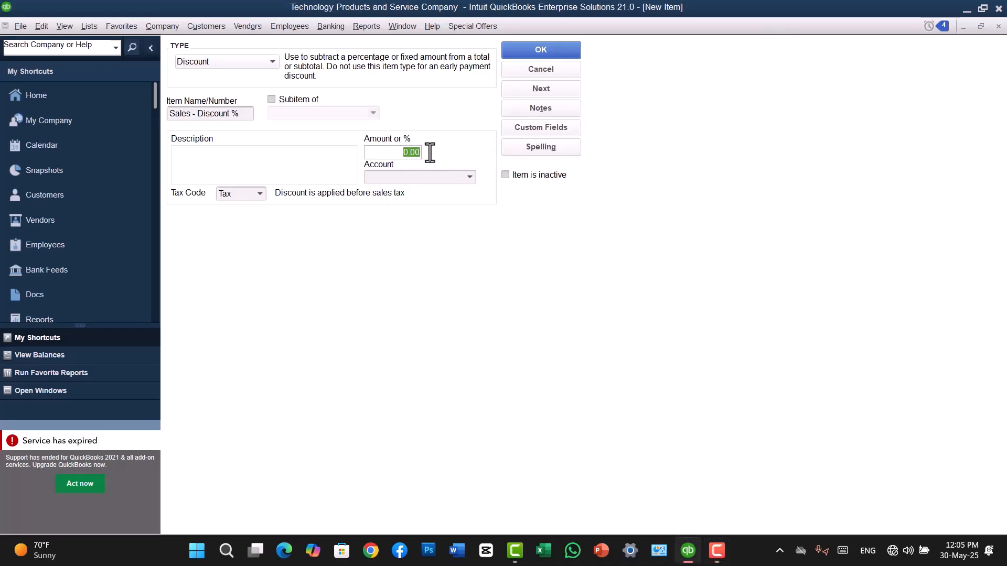
type("2")
left_click(258, 195)
left_click(251, 256)
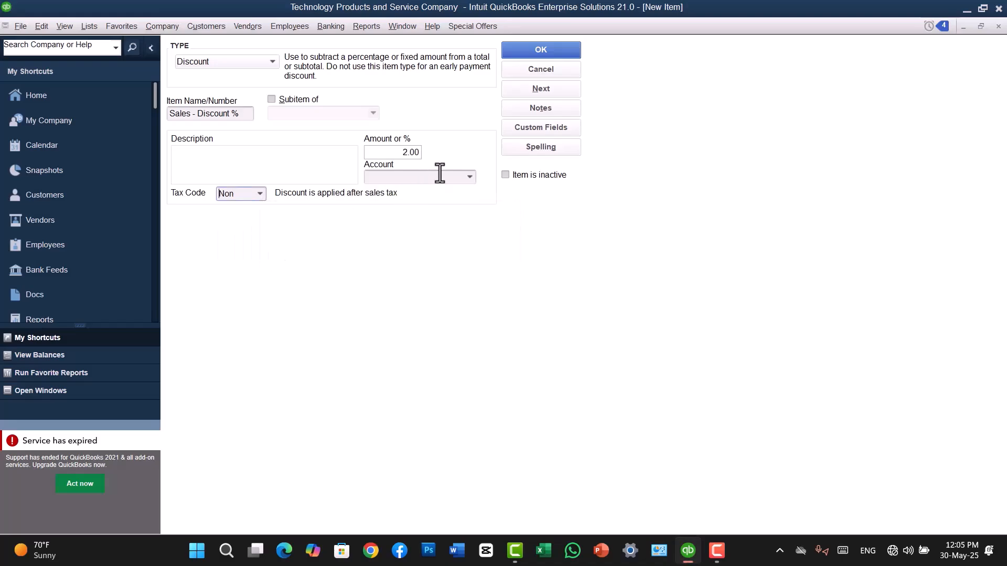
Add a new income account named Discount Allowed for the discount item and save the item.
left_click(470, 177)
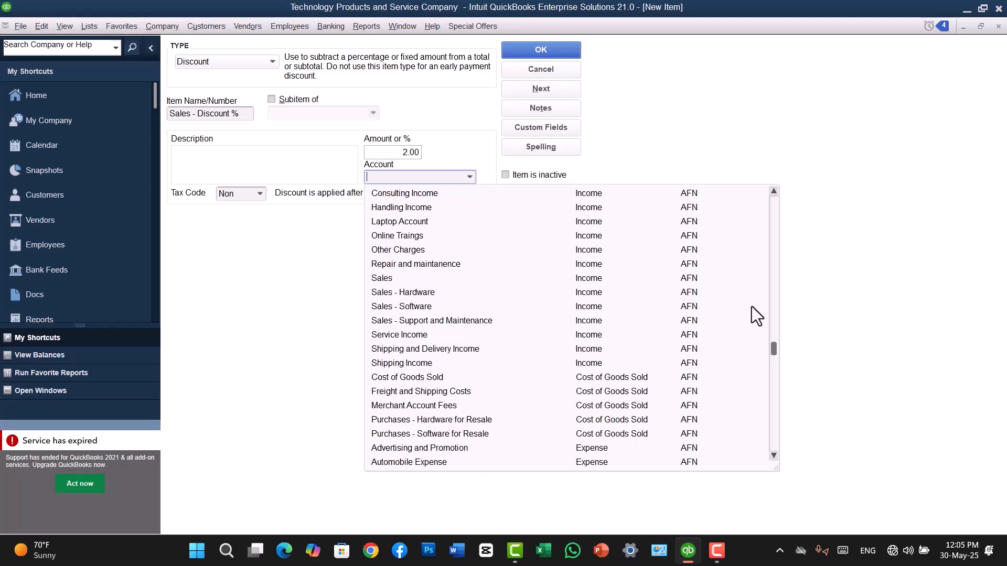
left_click_drag(775, 352, 780, 194)
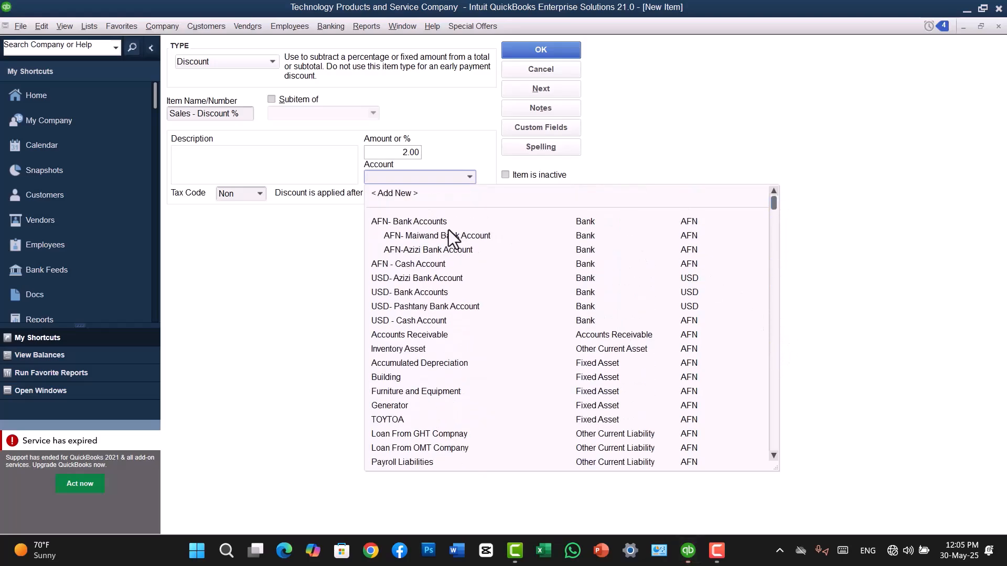
left_click(392, 194)
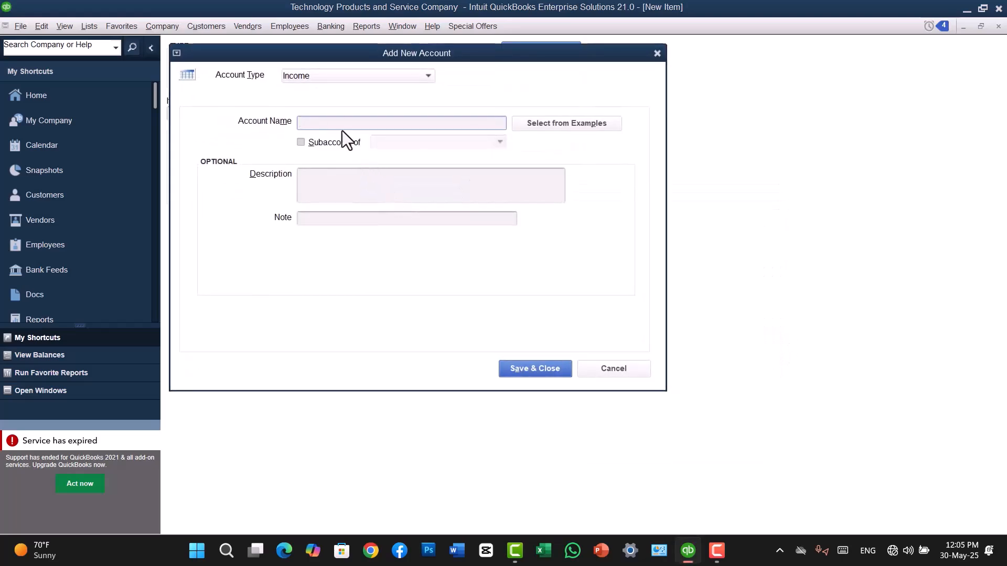
type("Discount Allowed")
left_click(530, 366)
left_click(527, 52)
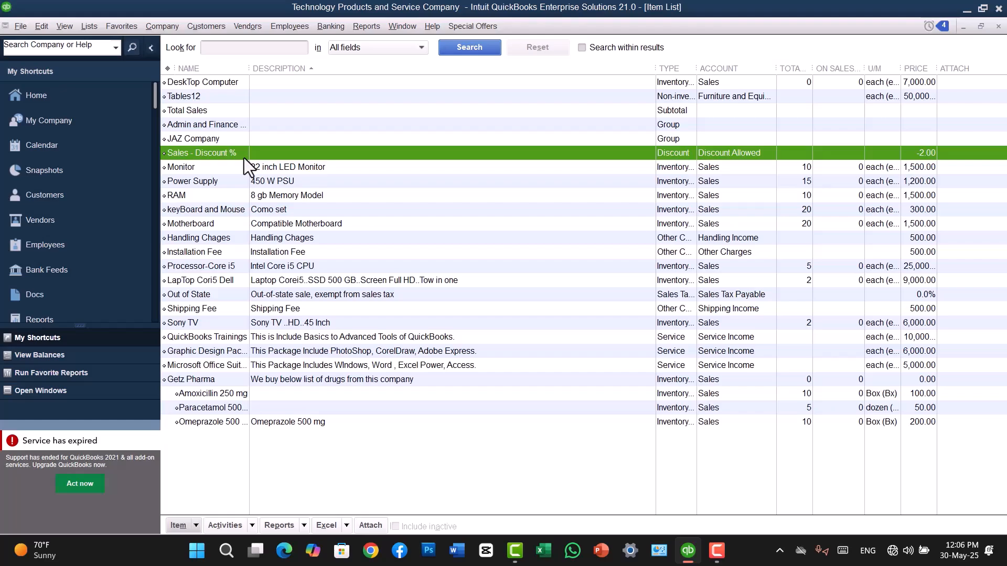
Create a new invoice with Amoxicillin 250 mg as its first line item.
left_click(203, 30)
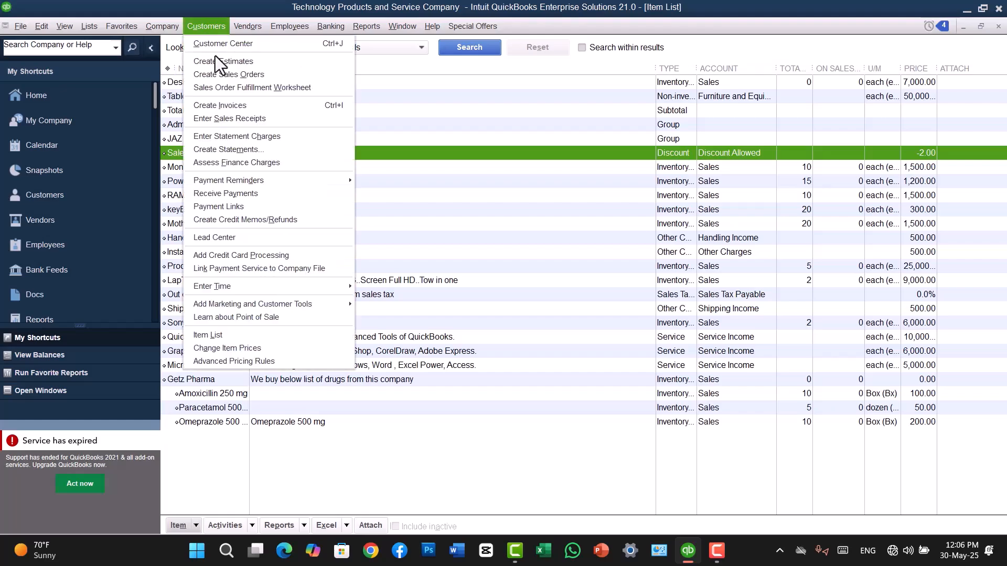
left_click(231, 104)
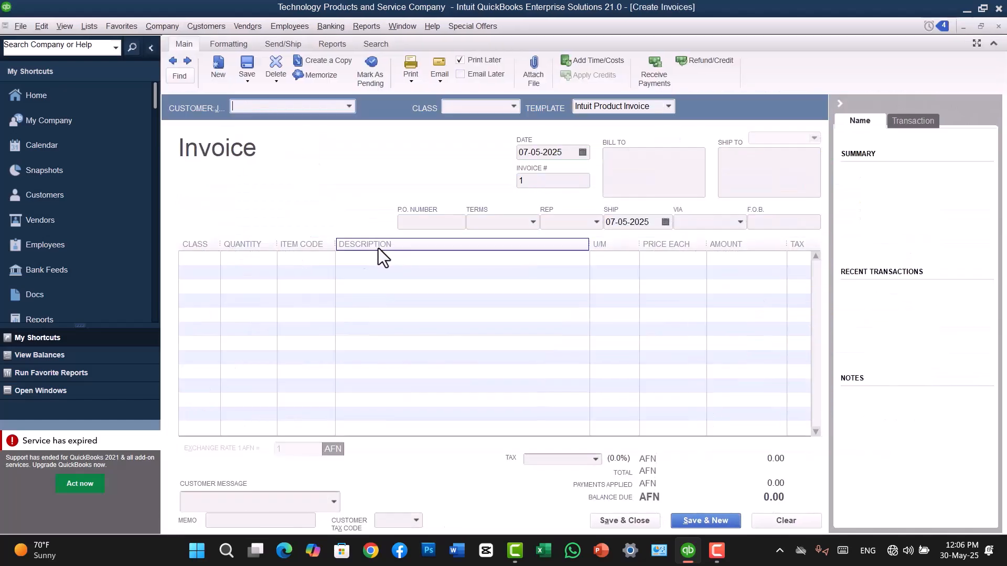
left_click(314, 259)
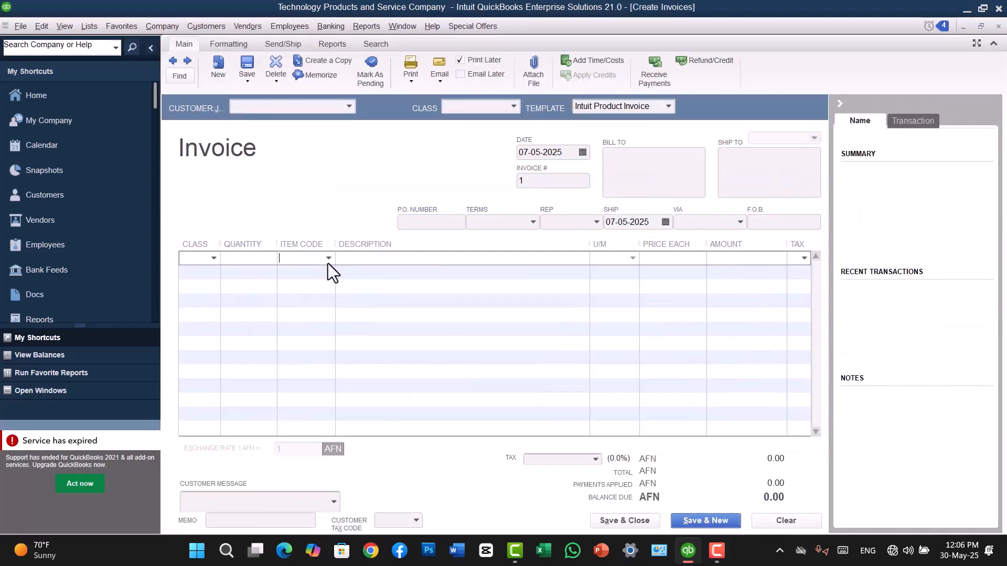
left_click(328, 262)
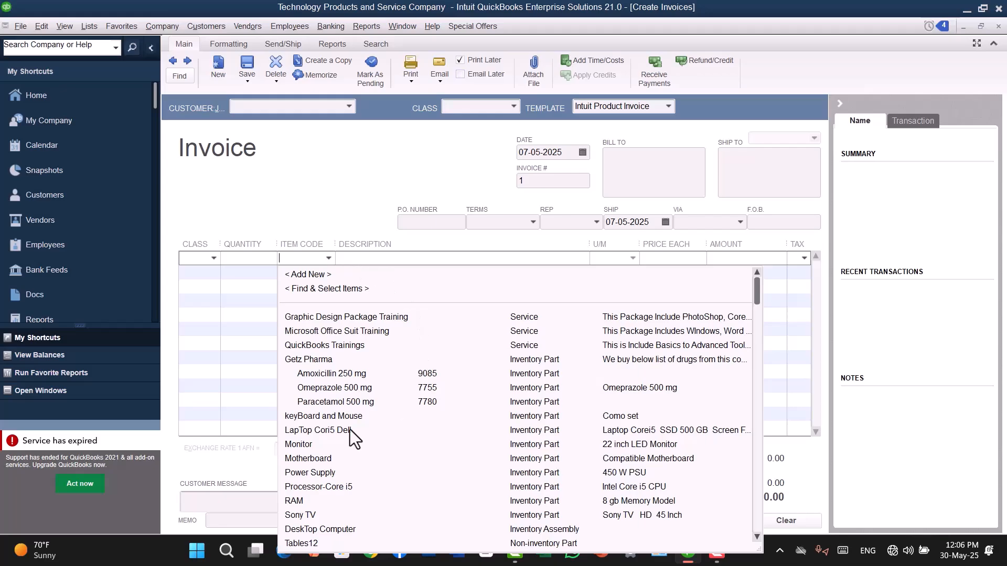
left_click(321, 375)
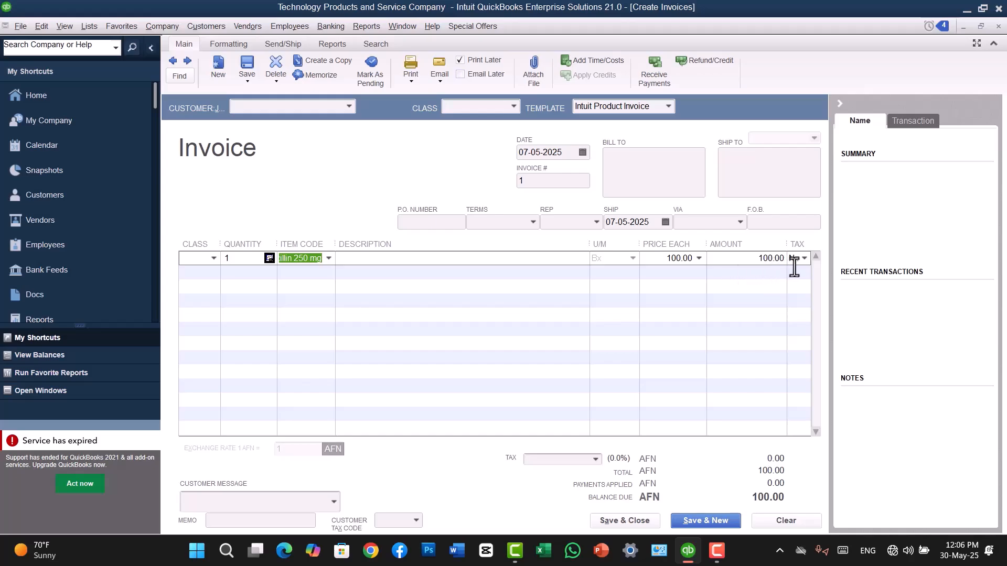
Apply Sales - Discount % on the invoice's second line, and discard the invoice without saving.
left_click(744, 273)
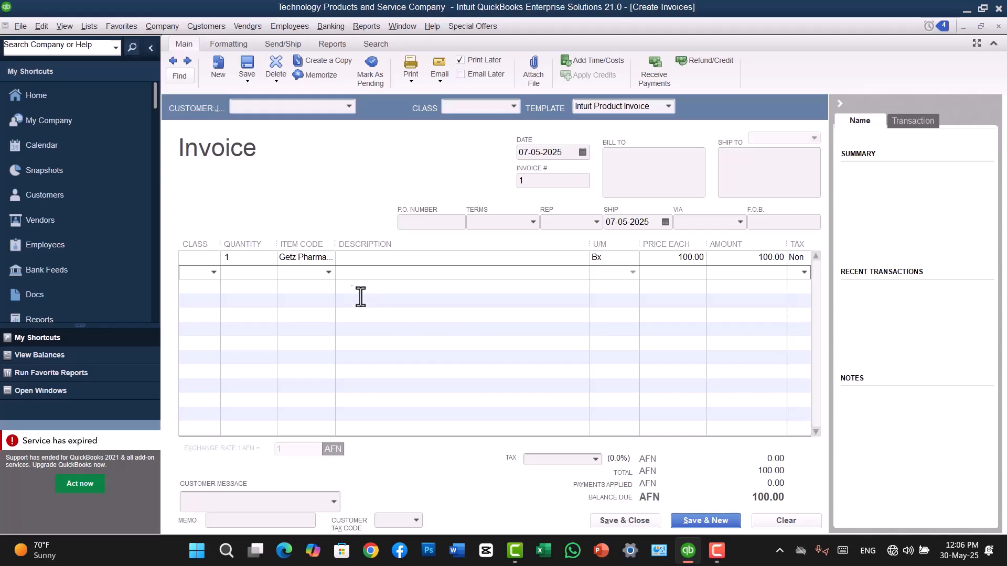
left_click(329, 272)
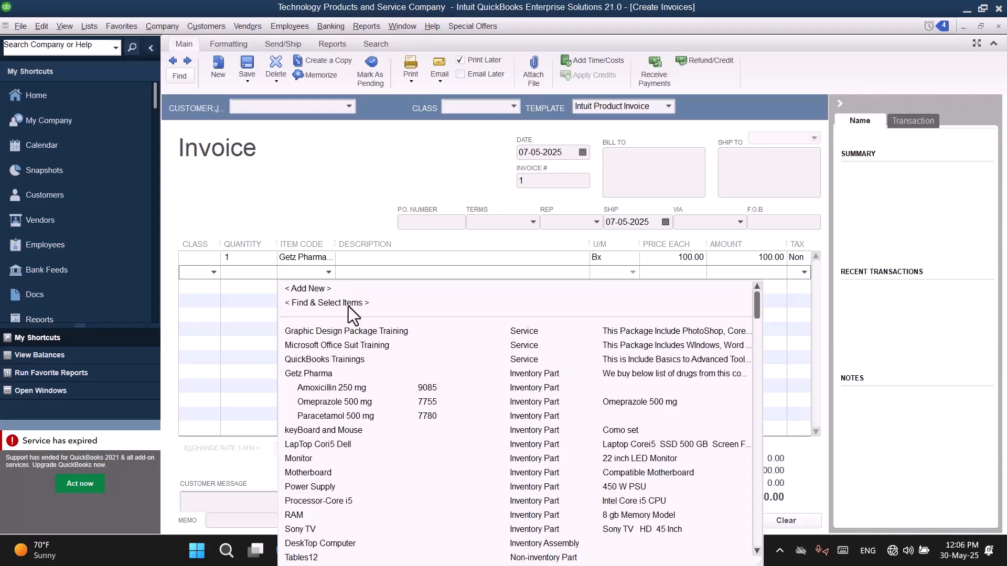
key("Down")
key("Down")
key("Down")
key("Down")
key("Down")
key("Down")
key("Down")
key("Down")
key("Down")
key("Down")
key("Down")
key("Down")
key("Down")
key("Down")
key("Down")
key("Down")
key("Down")
key("Down")
key("Down")
key("Down")
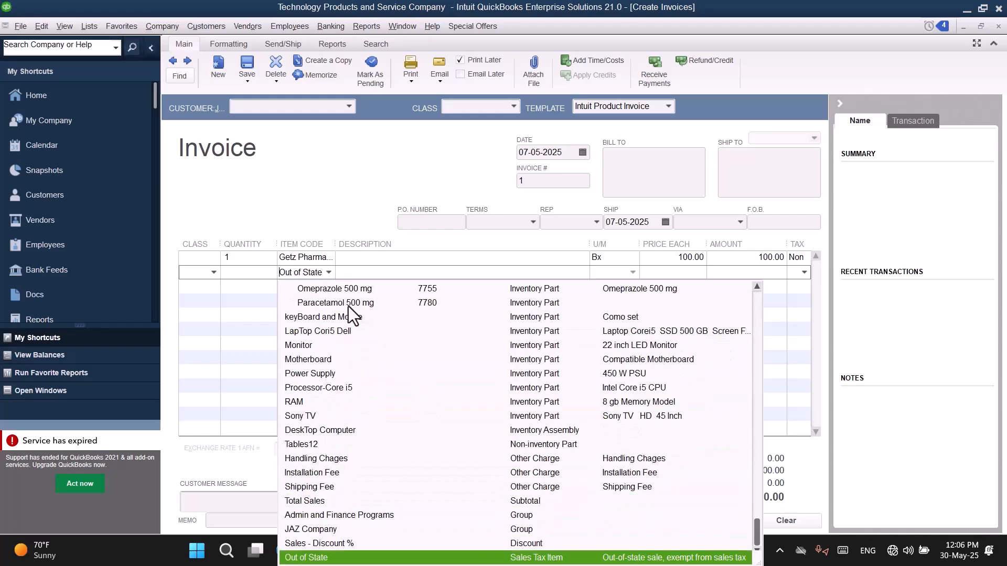
key("Up")
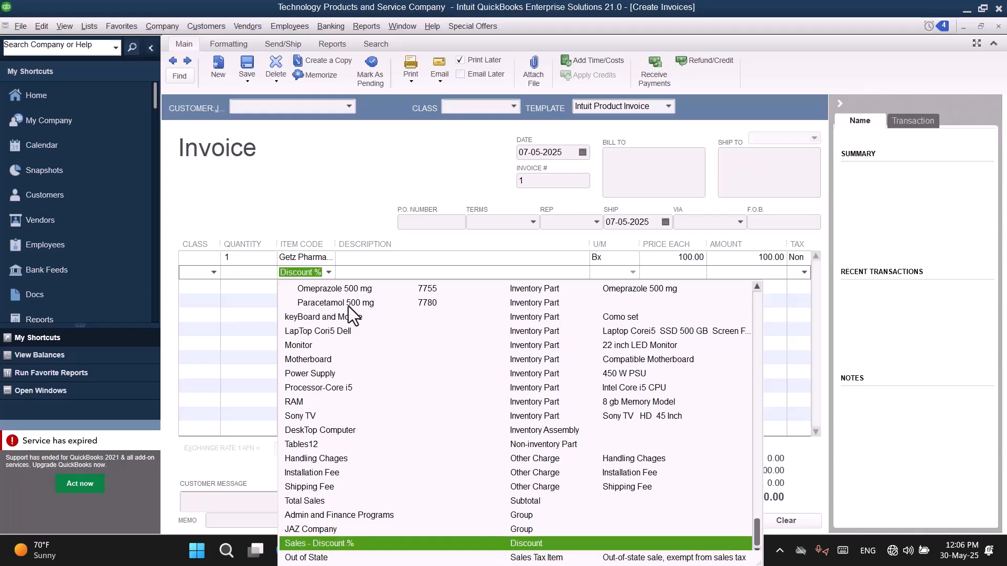
left_click(349, 544)
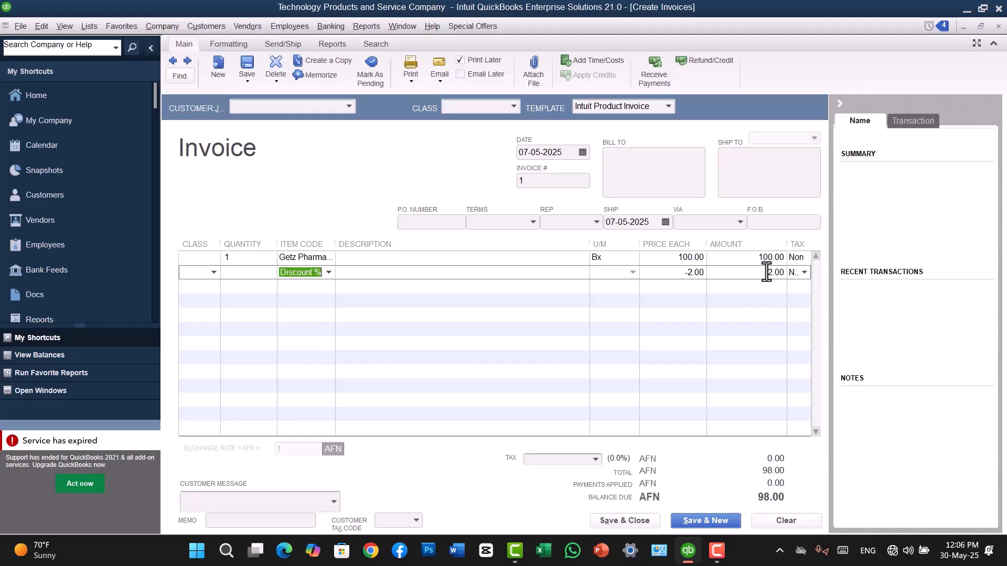
left_click(780, 518)
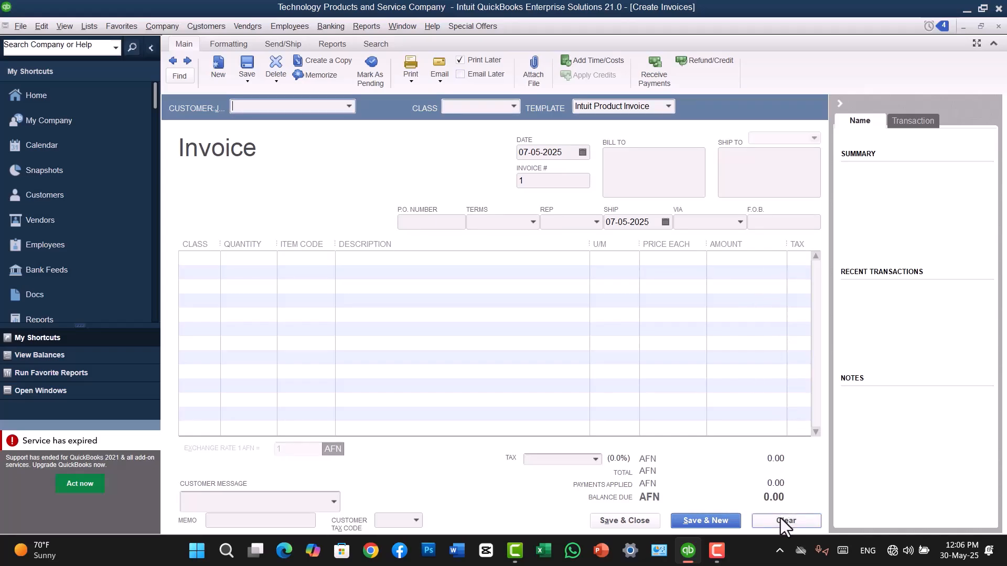
left_click(998, 25)
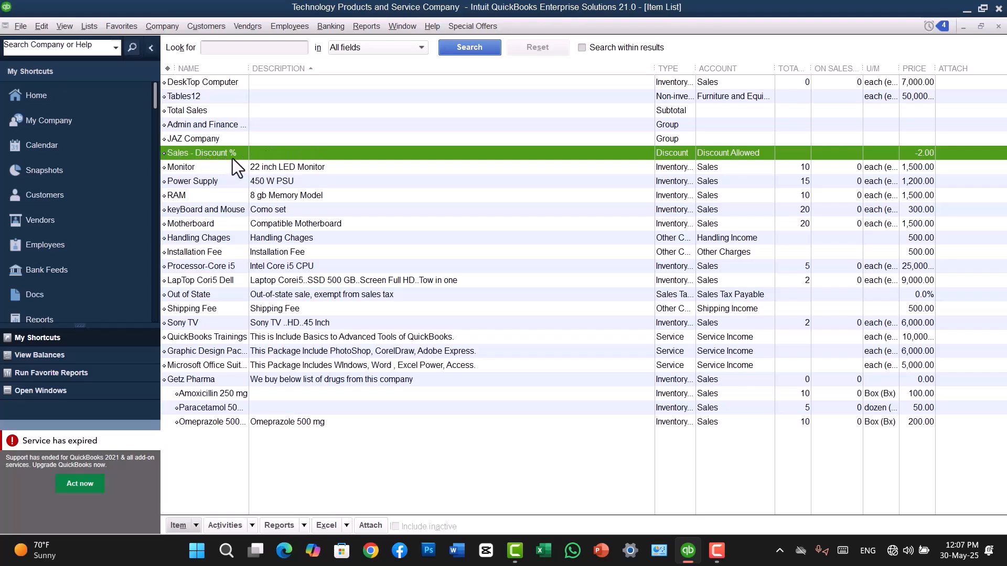
Start another item of type Discount and name it Sales Discount Amount.
right_click(427, 457)
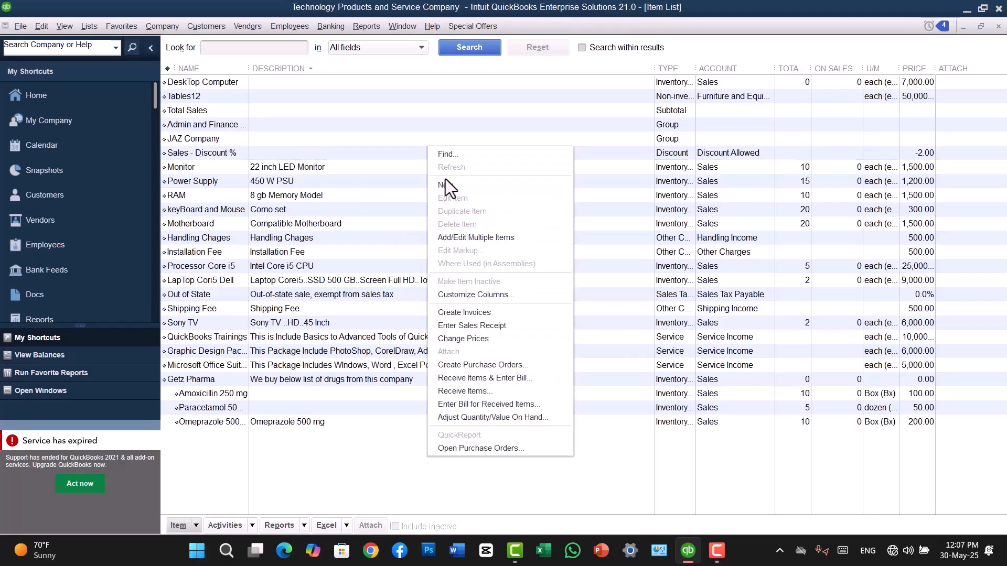
left_click(445, 180)
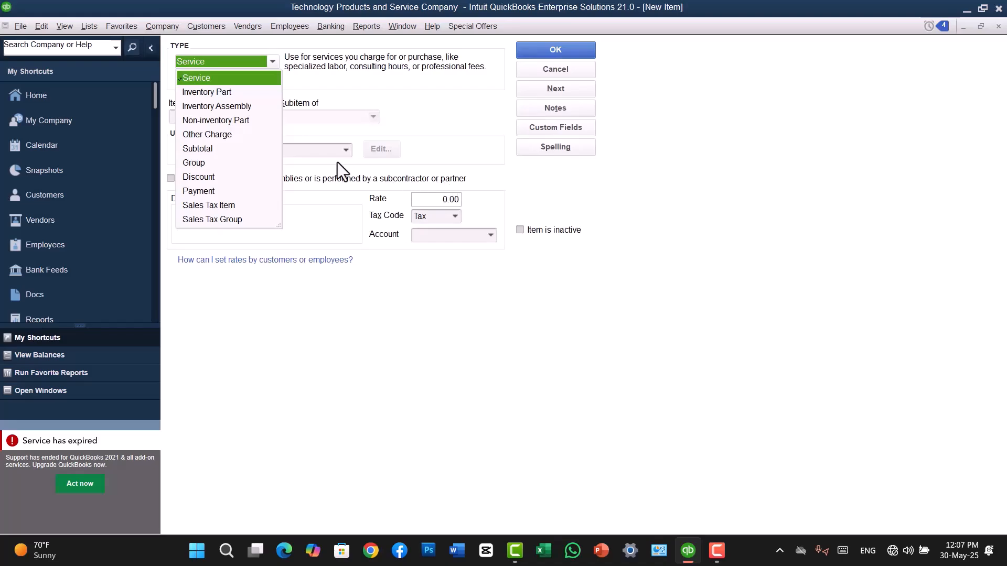
left_click(204, 178)
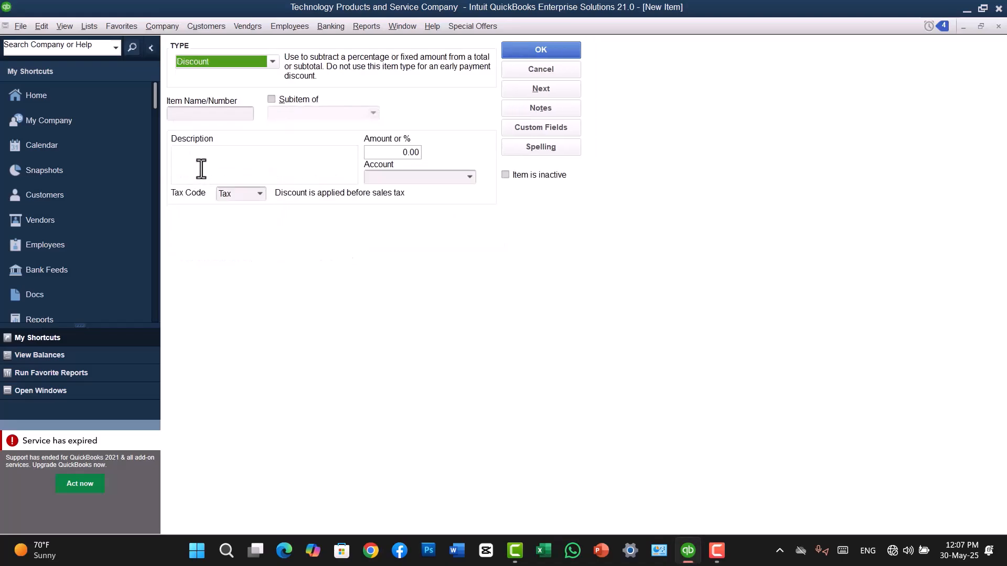
left_click(197, 114)
type("Slaes")
key("BackSpace")
key("BackSpace")
key("BackSpace")
key("BackSpace")
key("BackSpace")
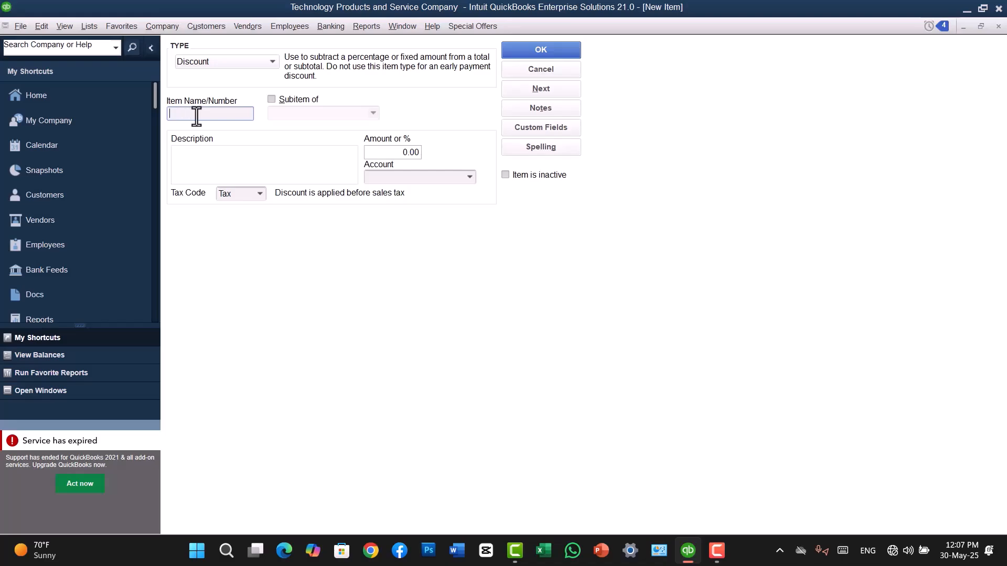
type("Slae")
key("BackSpace")
key("BackSpace")
type("a")
key("BackSpace")
key("BackSpace")
type("ales")
type(" Discount")
type(" Ret")
key("BackSpace")
key("BackSpace")
key("BackSpace")
type("Amount")
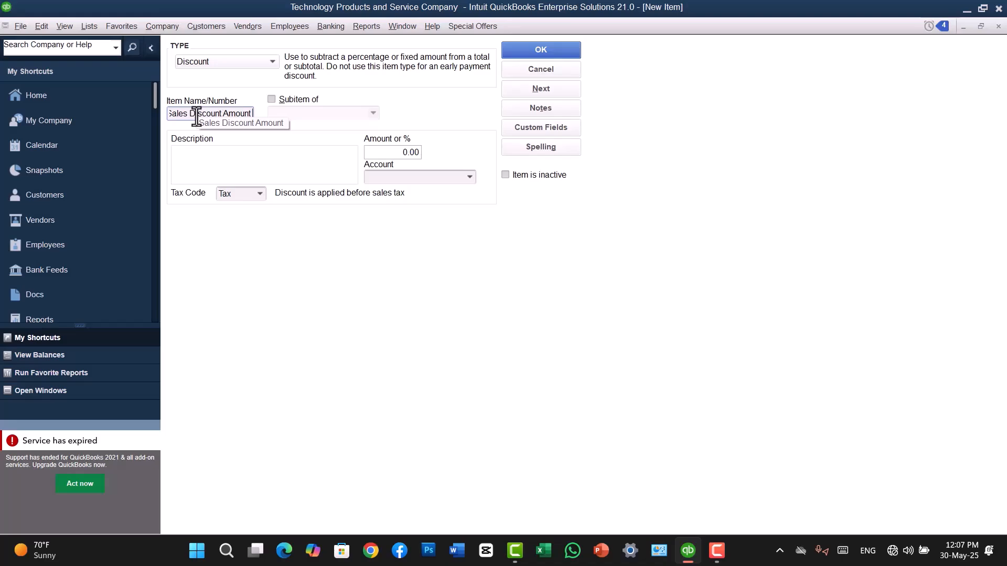
Set the discount item's amount to 50 and its tax code to Non.
double_click(406, 152)
left_click_drag(429, 149, 464, 145)
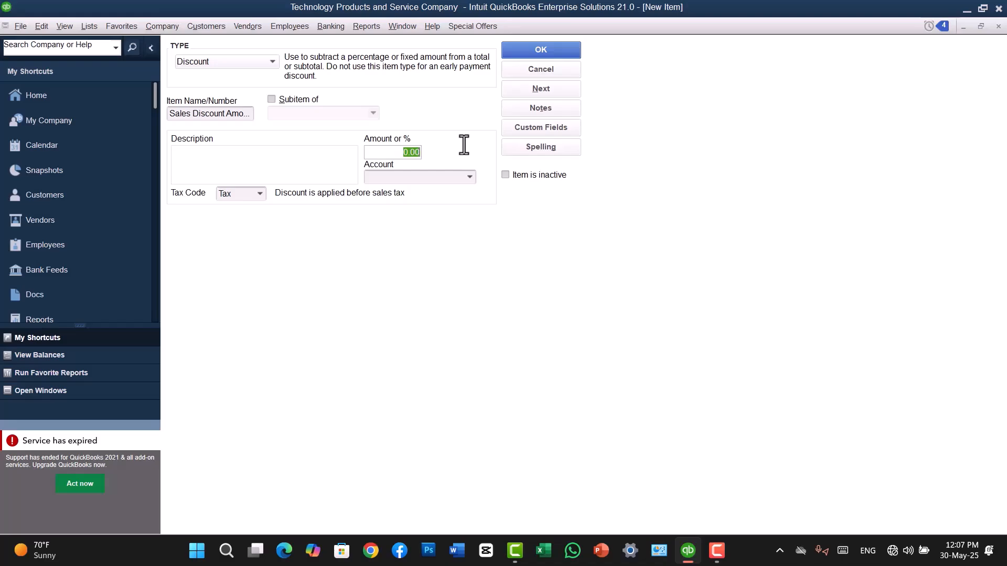
type("50")
left_click(259, 195)
left_click(231, 253)
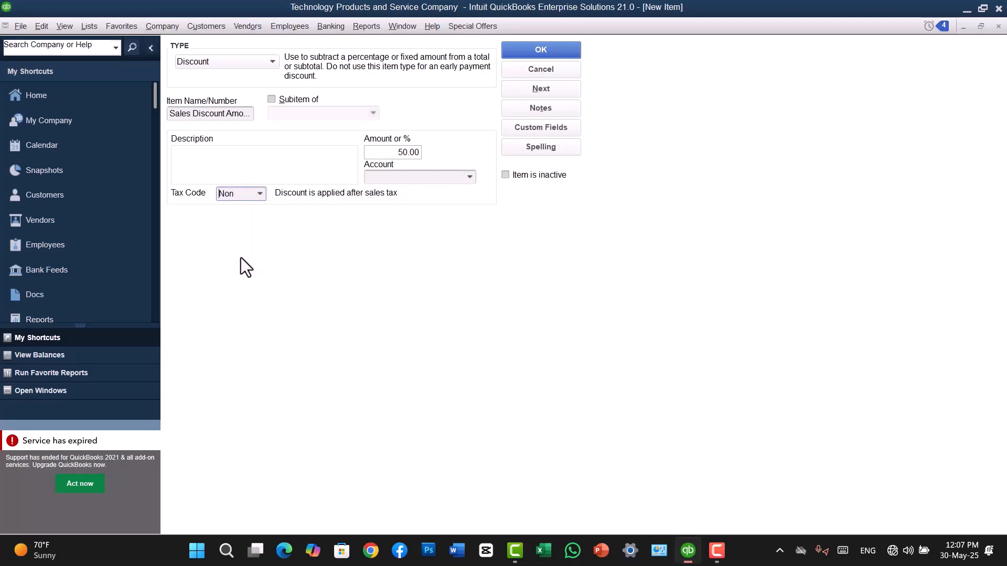
Assign the Discount Allowed income account to the discount item and save it.
left_click(470, 177)
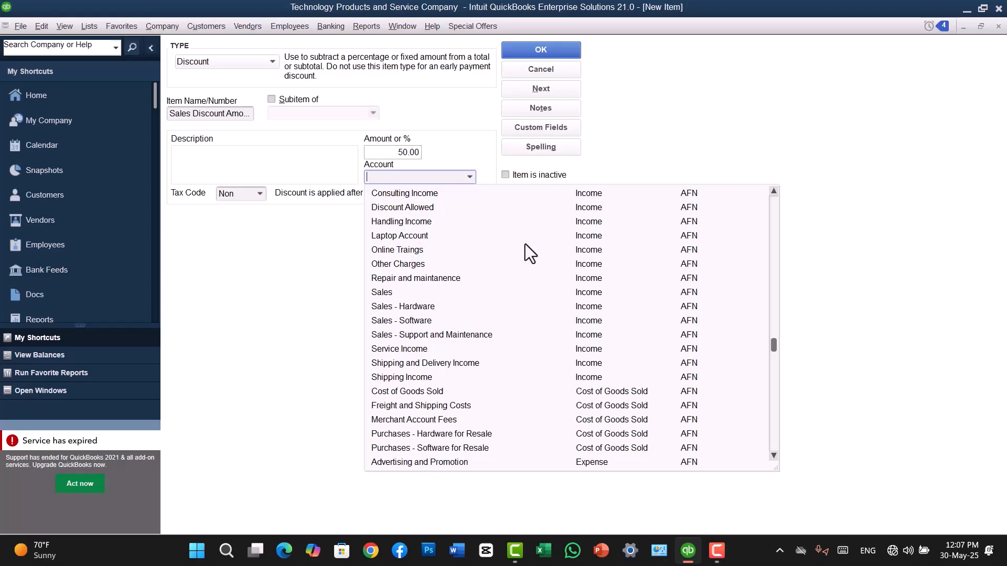
left_click_drag(772, 345, 776, 326)
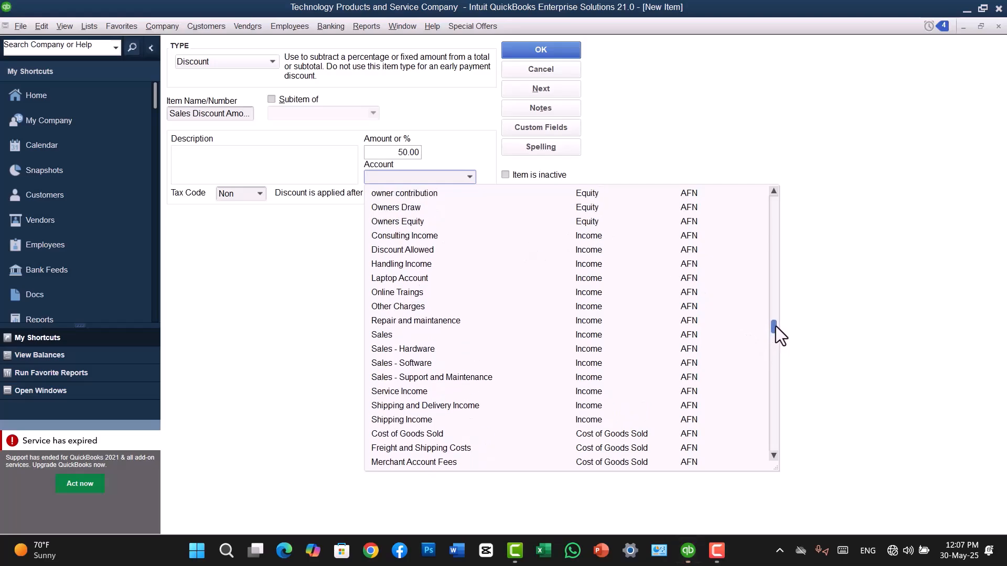
left_click(424, 253)
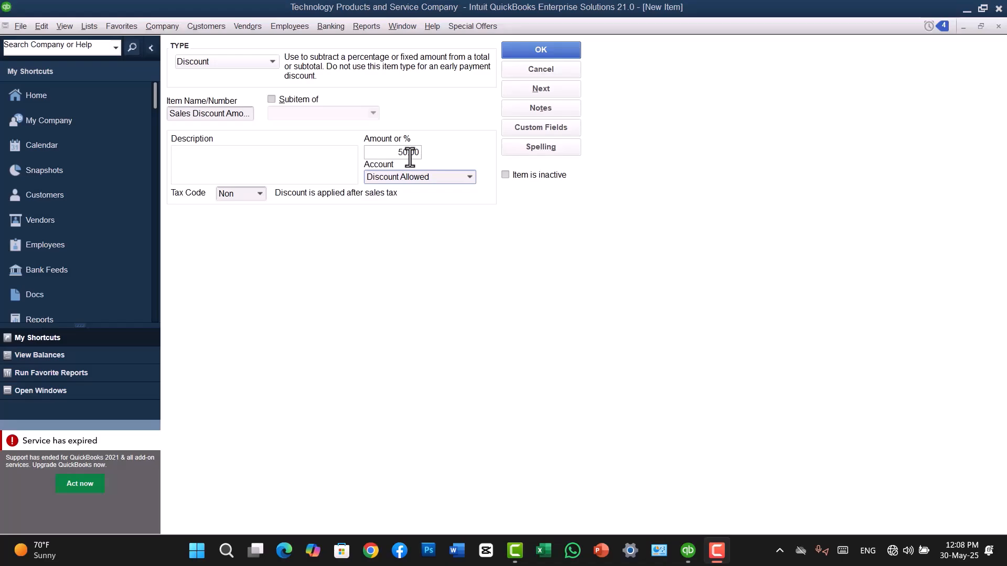
left_click(516, 50)
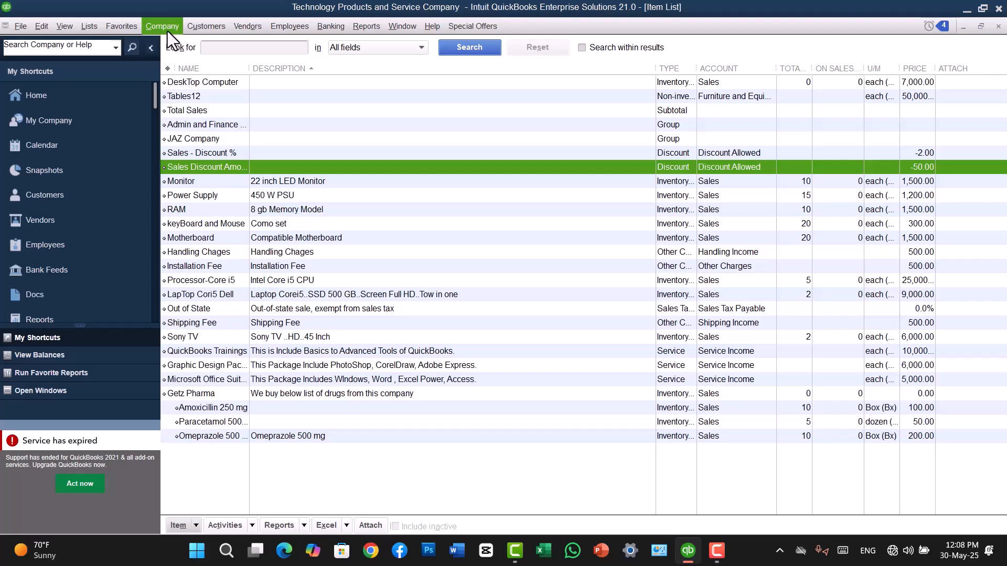
Create a new invoice with LapTop Cori5 Dell as its first line item.
left_click(197, 28)
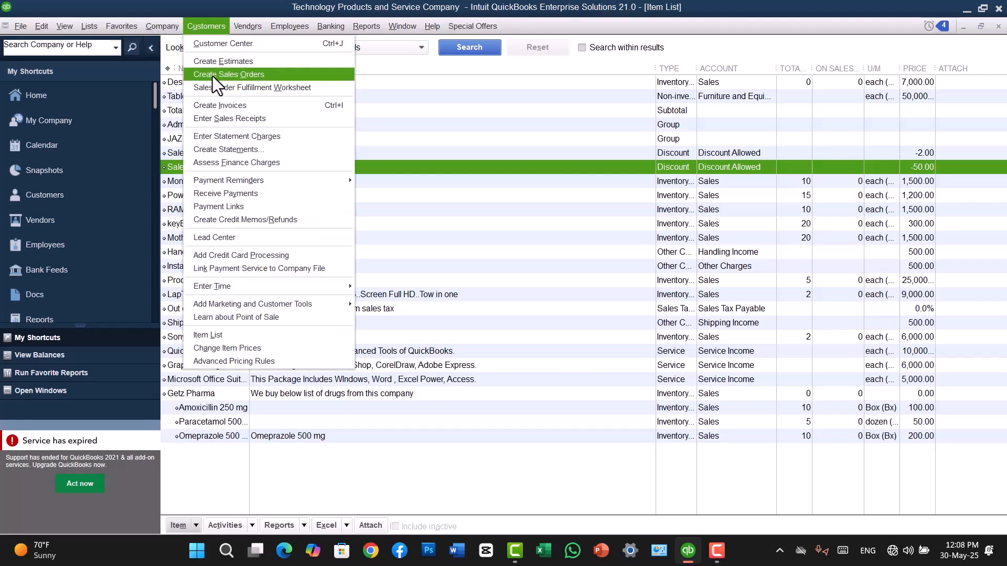
left_click(219, 104)
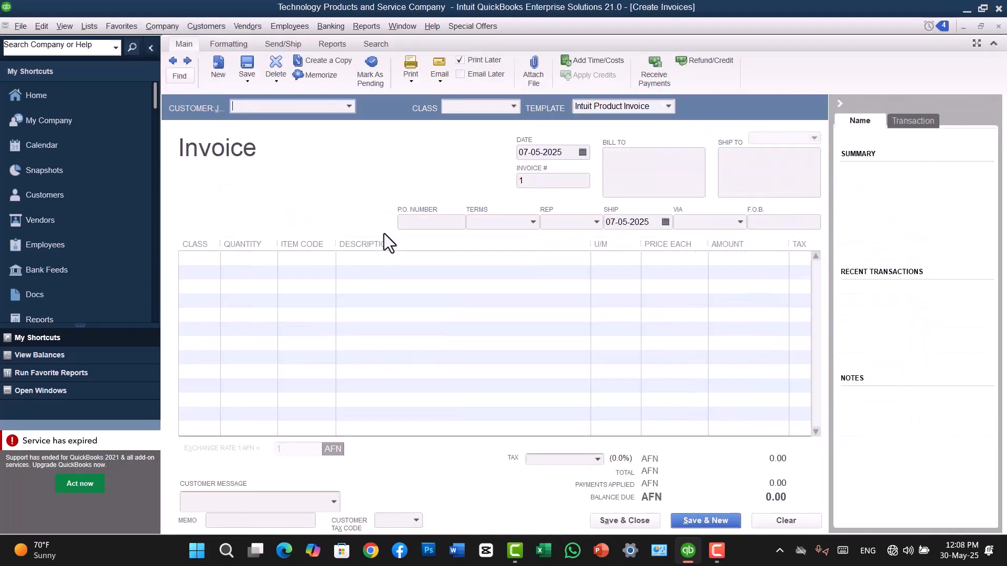
left_click(326, 260)
left_click(330, 258)
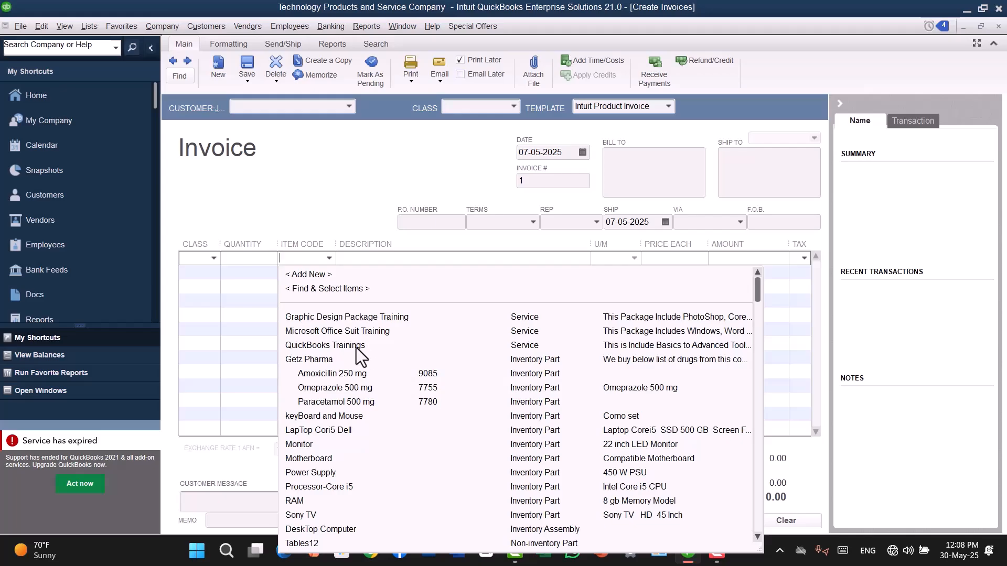
left_click(338, 433)
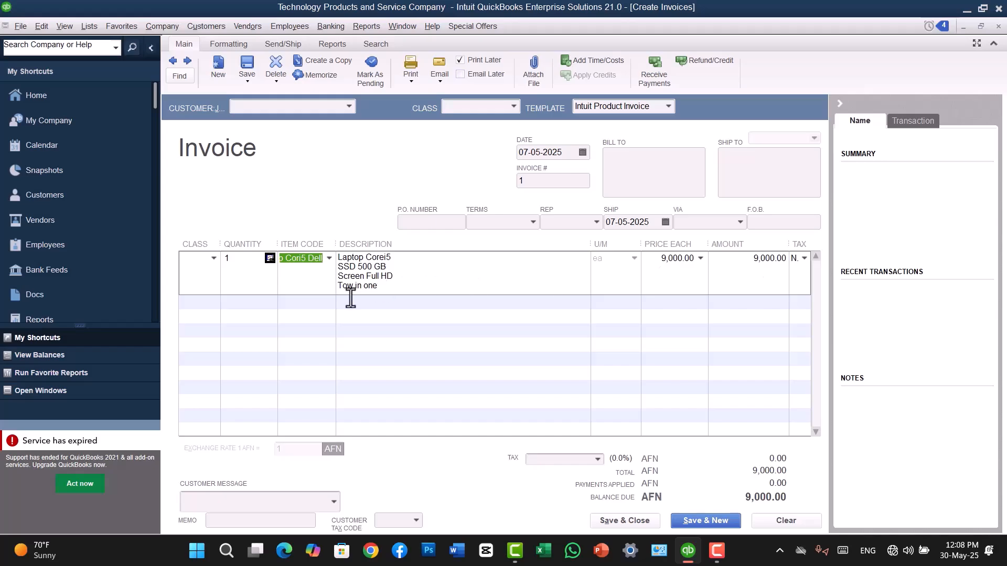
Add the Sales Discount Amount item on the invoice's second line.
left_click(323, 303)
left_click(328, 304)
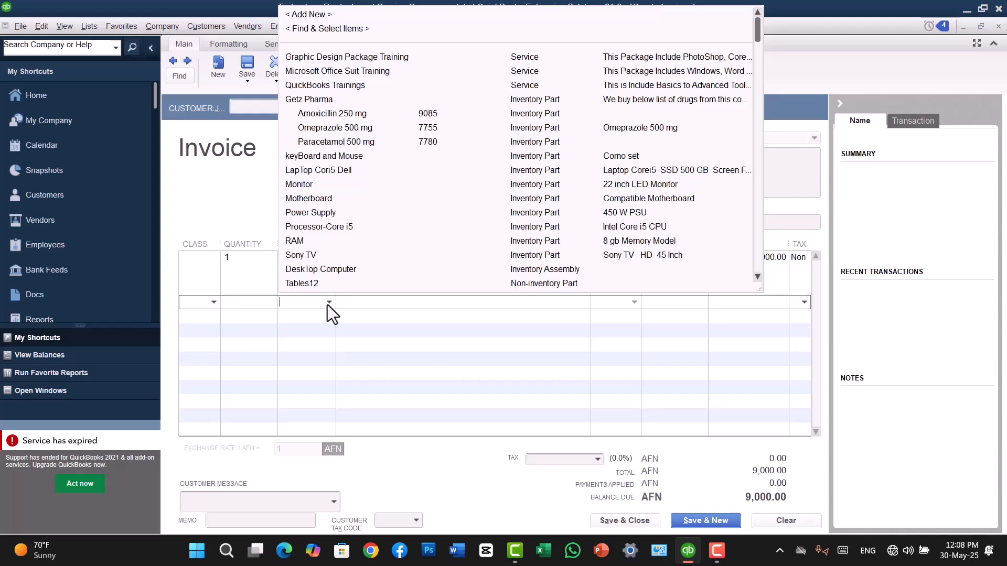
key("Down")
key("Down")
key("Down")
key("Down")
key("Down")
key("Down")
key("Down")
key("Down")
key("Down")
key("Down")
key("Down")
key("Down")
key("Down")
key("Down")
key("Down")
key("Down")
key("Down")
key("Down")
key("Down")
key("Down")
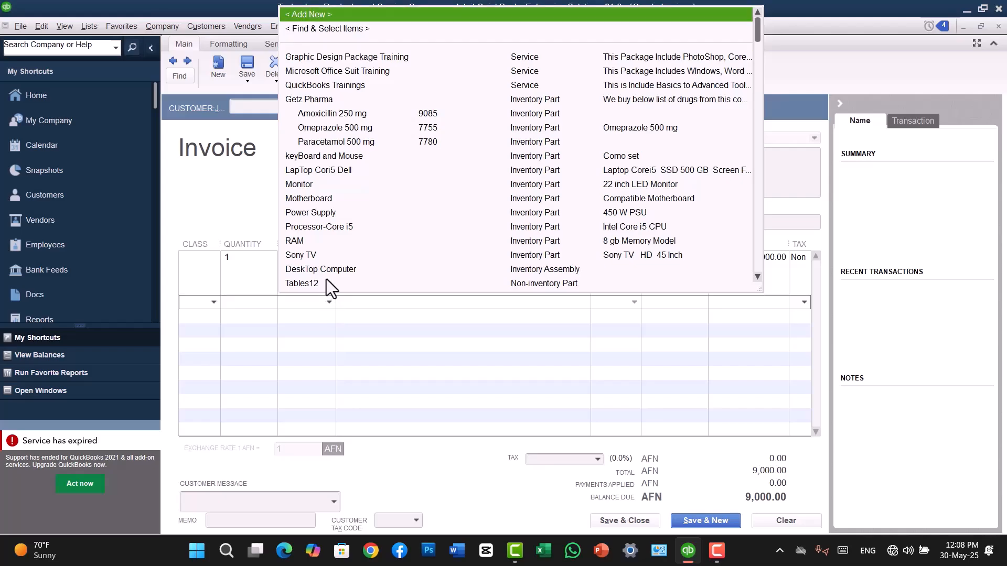
key("Down")
key("Down")
key("Up")
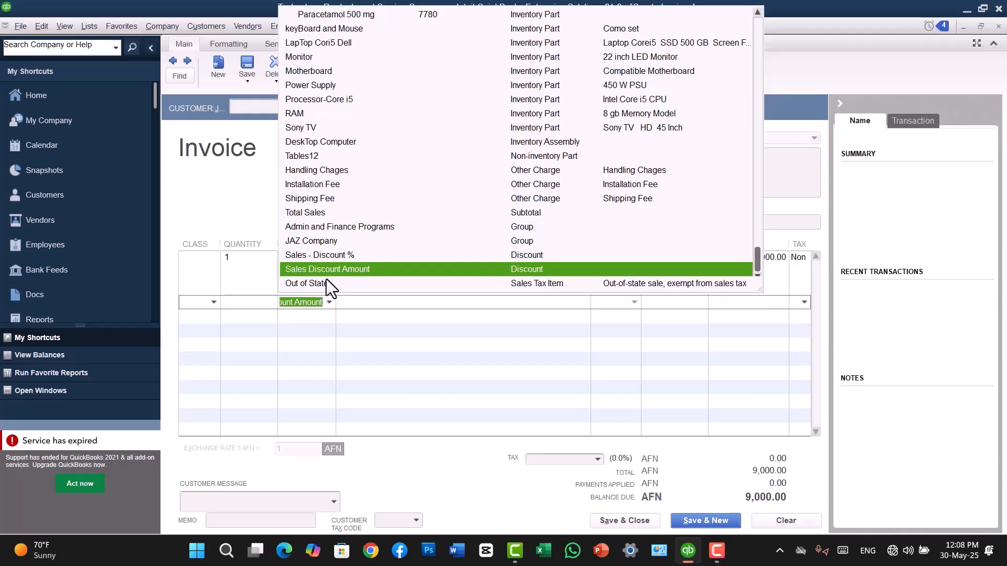
key("Return")
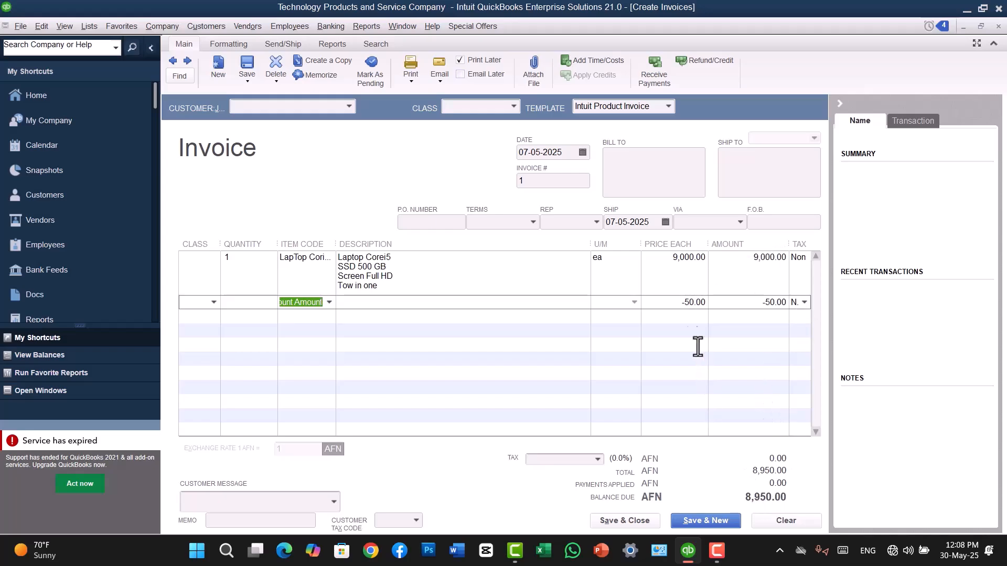
Change the invoice's discount amount to 200, and clear and close the invoice without saving.
left_click_drag(680, 302, 712, 304)
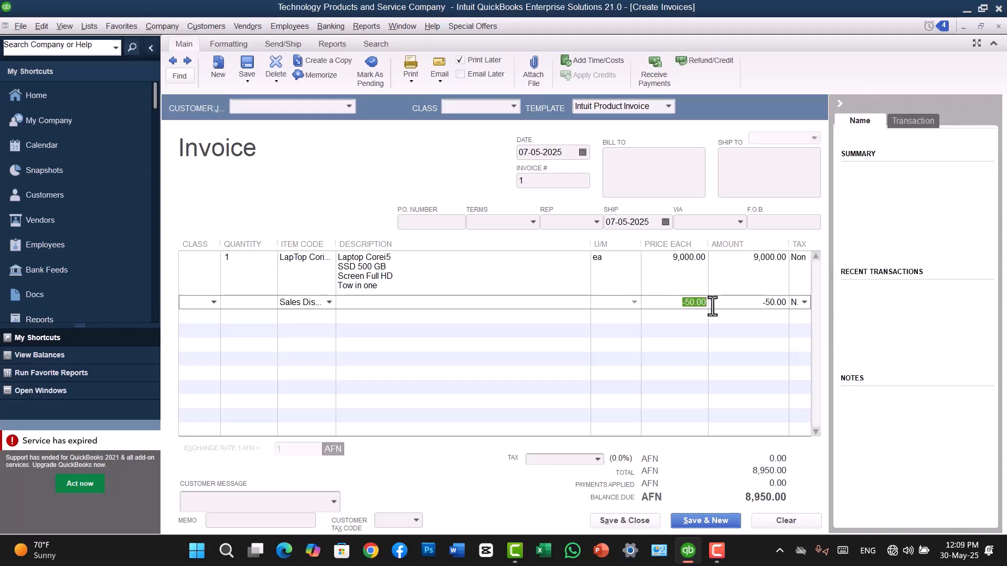
type("200")
key("Return")
left_click(507, 180)
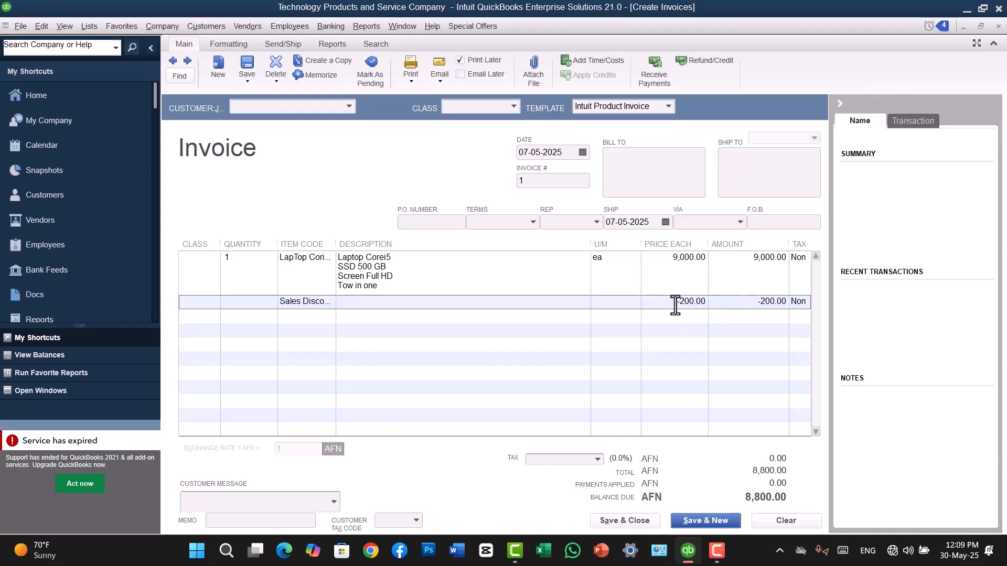
left_click(779, 520)
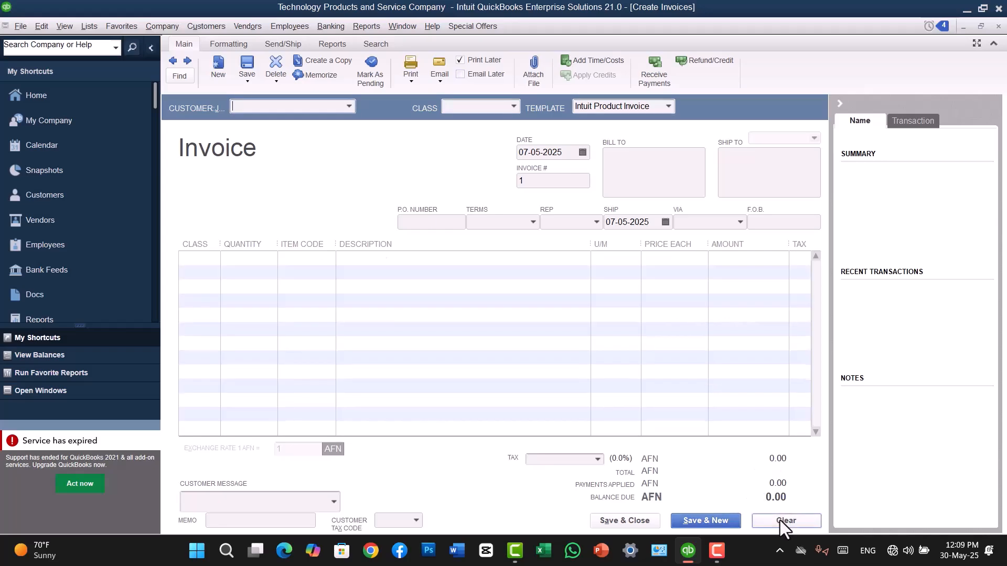
left_click(998, 27)
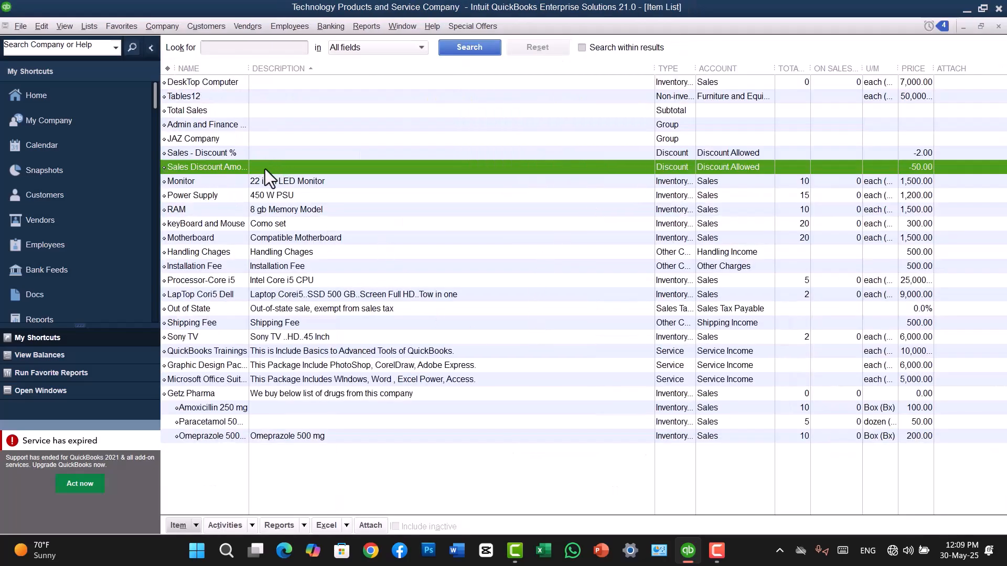
Start a new item of type Payment and name it Advanc payment.
right_click(471, 491)
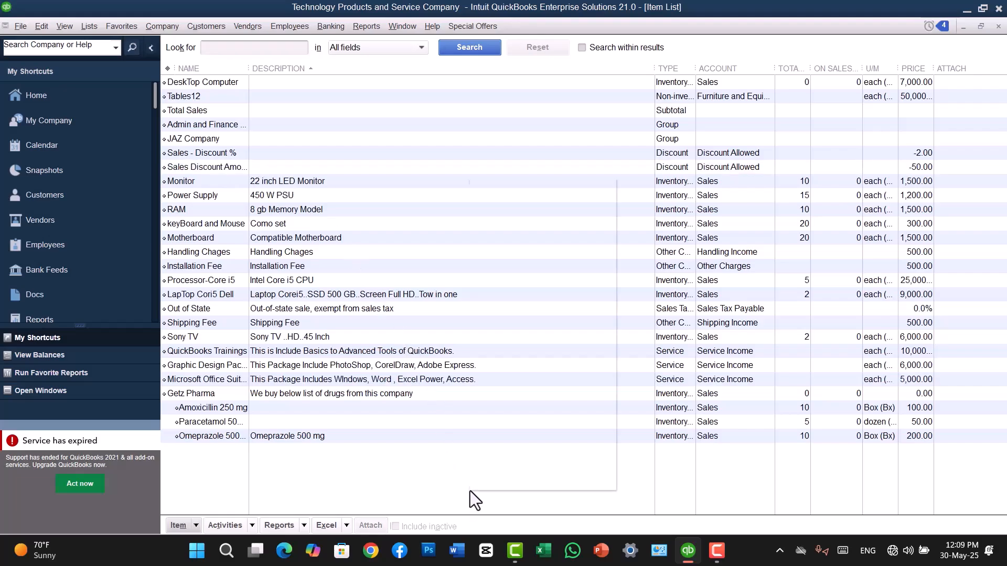
left_click(498, 220)
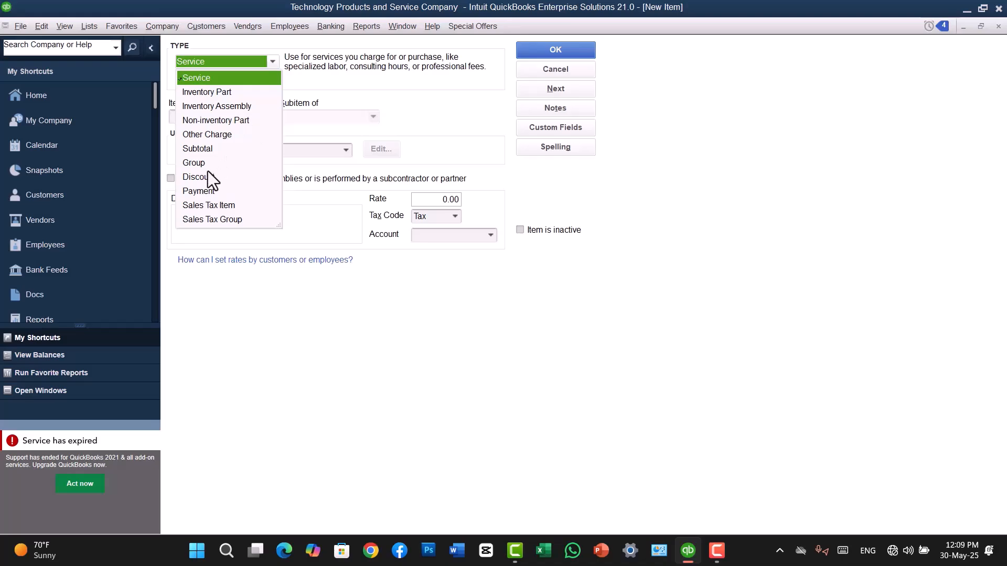
left_click(206, 192)
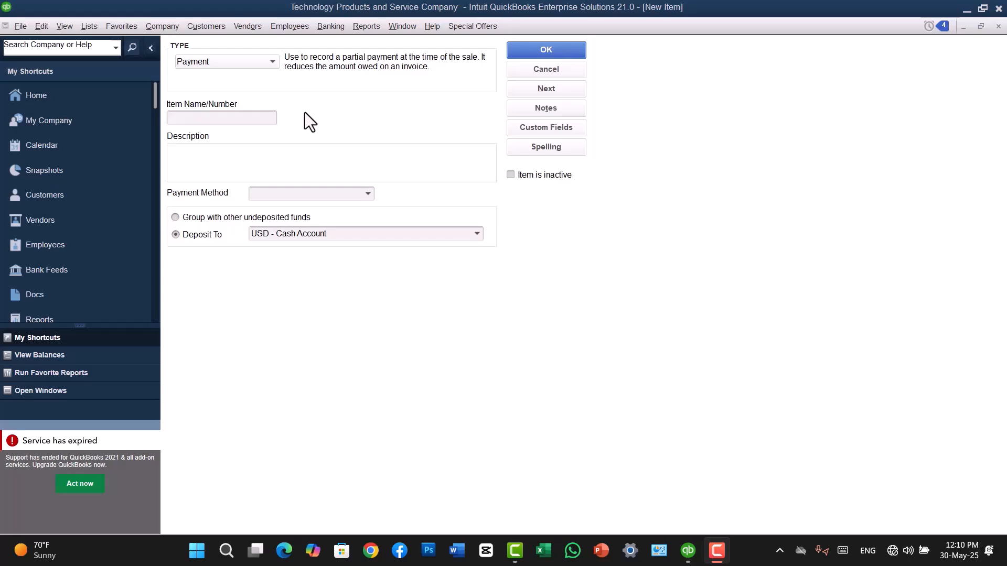
left_click(240, 119)
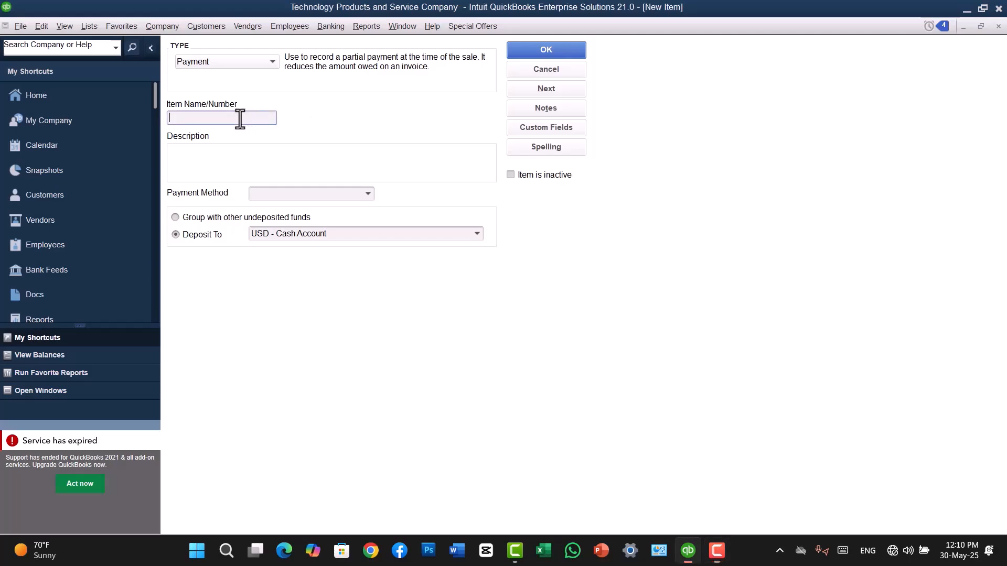
type("Advanc payments")
key("BackSpace")
Set the payment item's method to Cash, group it with other undeposited funds, and save the item.
left_click(366, 196)
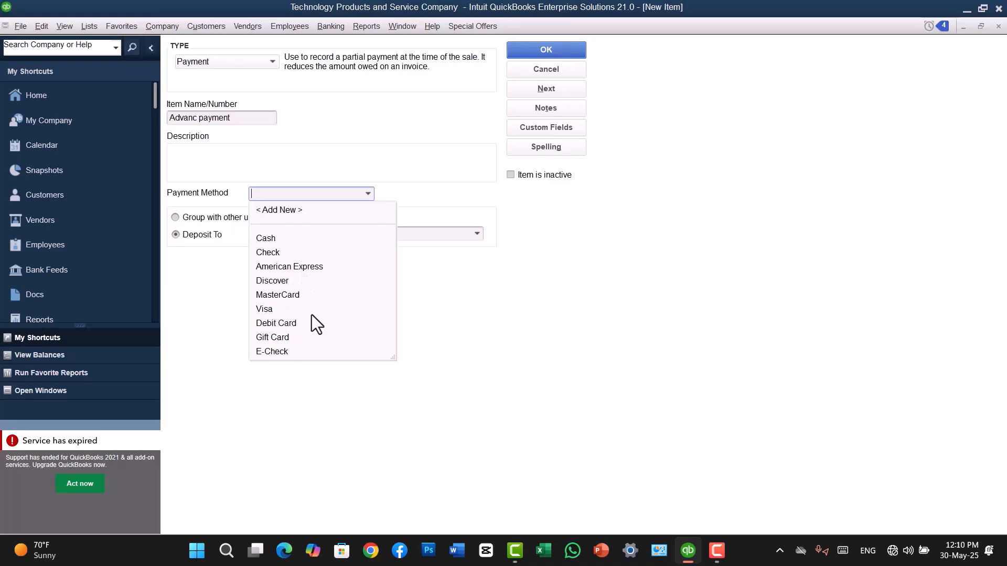
left_click(272, 240)
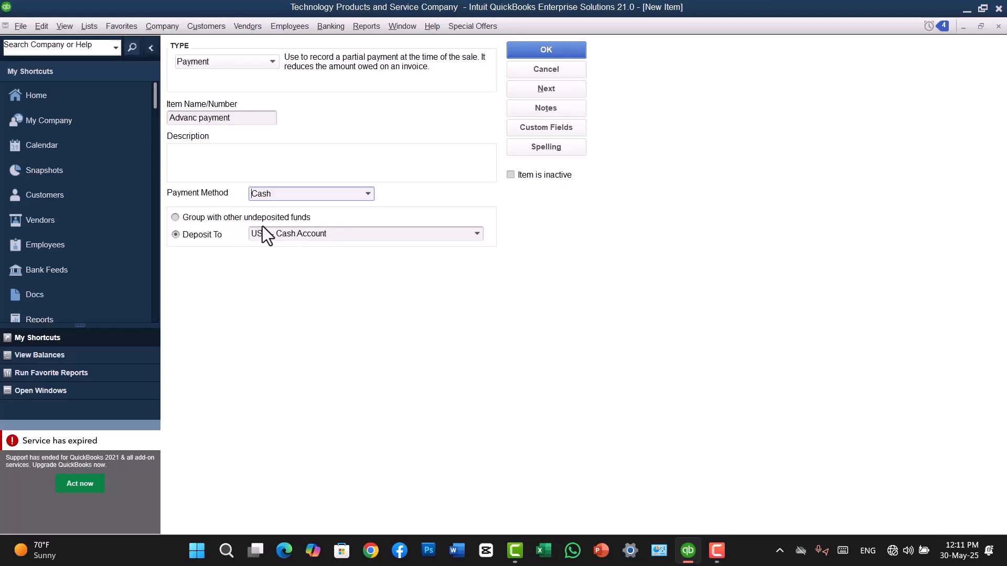
left_click(210, 218)
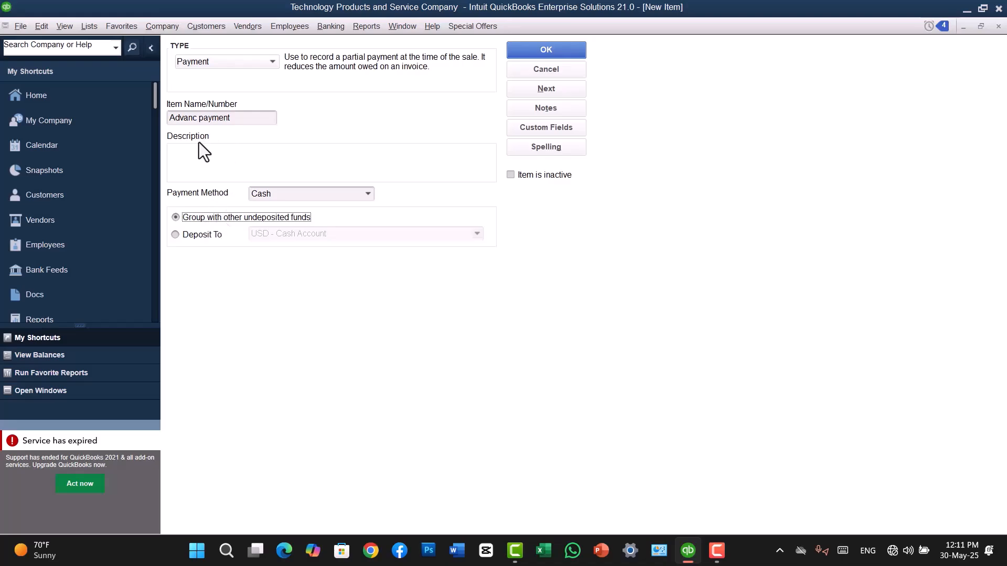
left_click(206, 235)
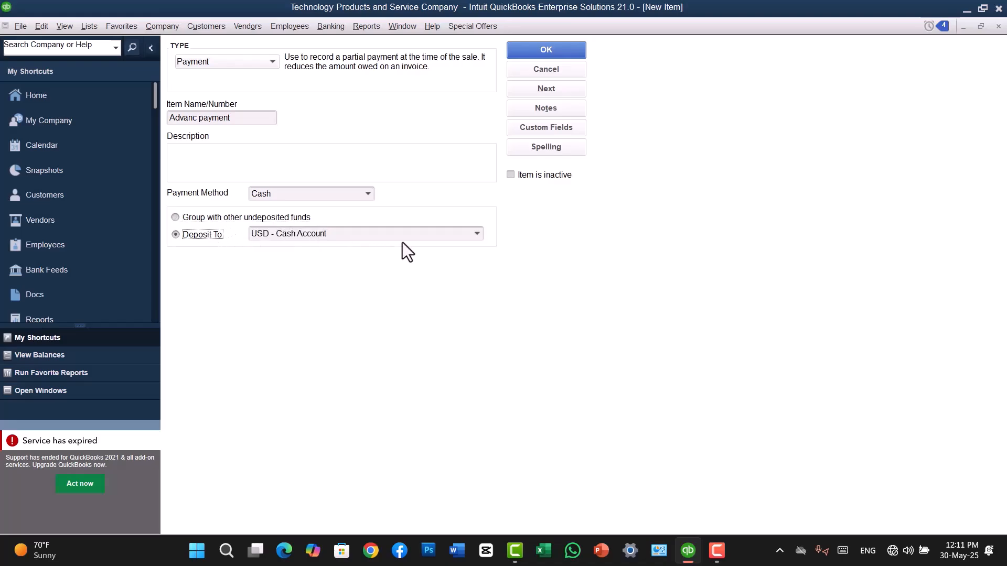
left_click(478, 233)
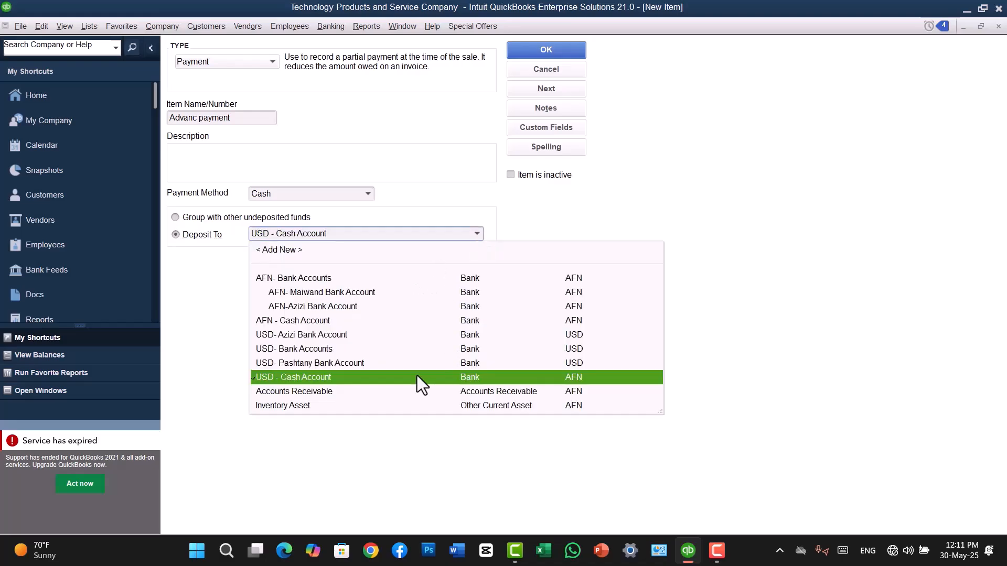
left_click(700, 24)
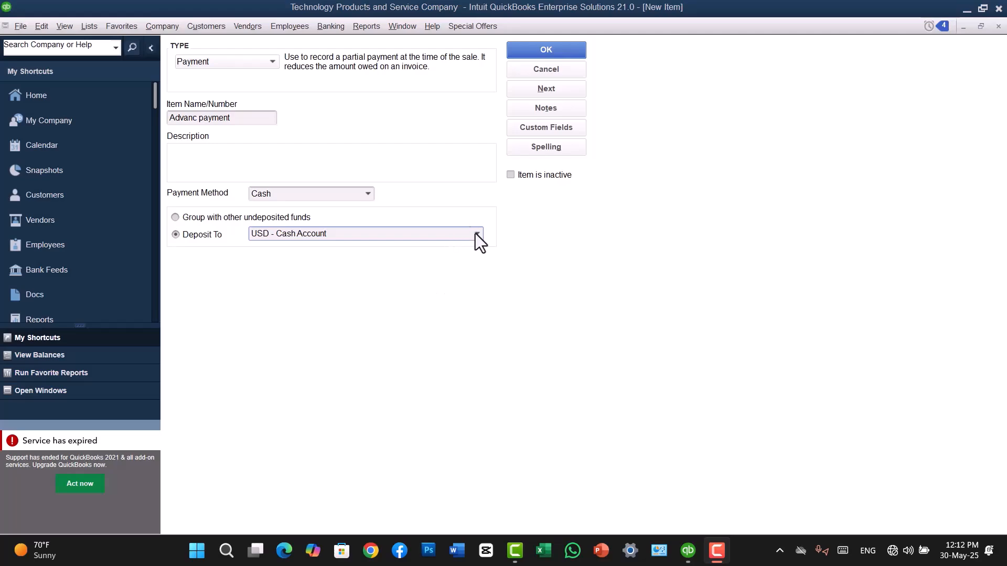
left_click(184, 219)
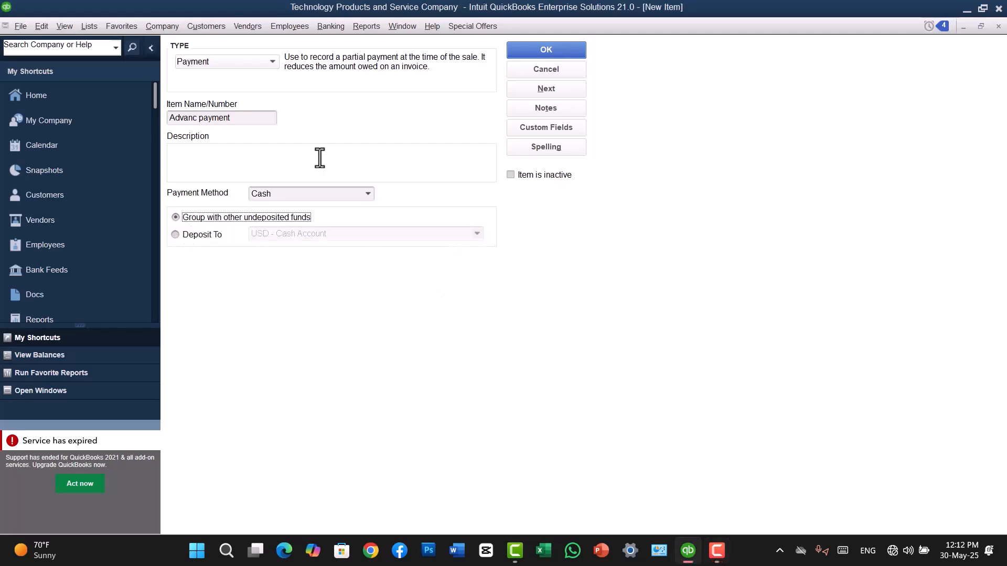
left_click(546, 51)
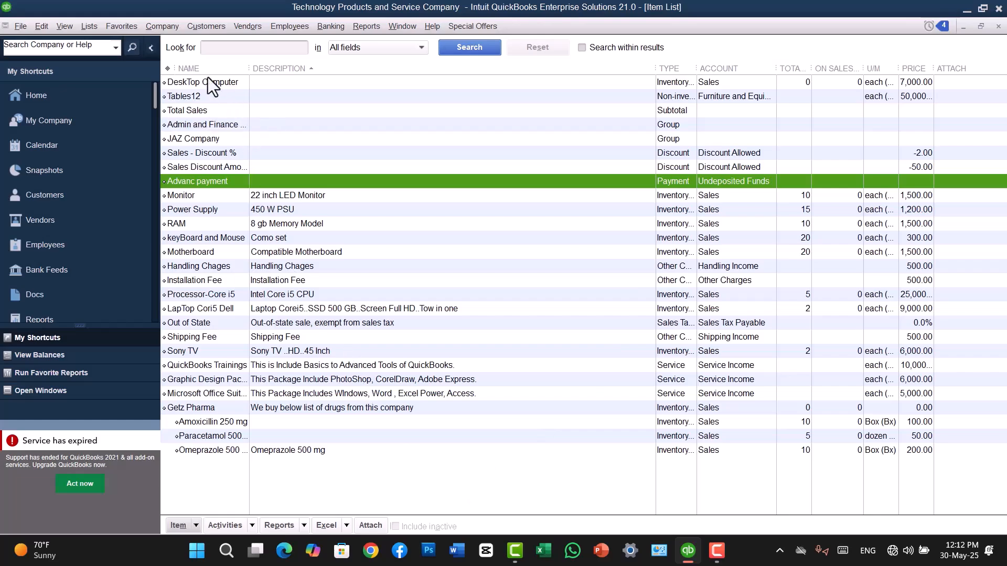
Create a new invoice with Paracetamol 500 mg as its first line item.
left_click(163, 26)
mouse_move(192, 26)
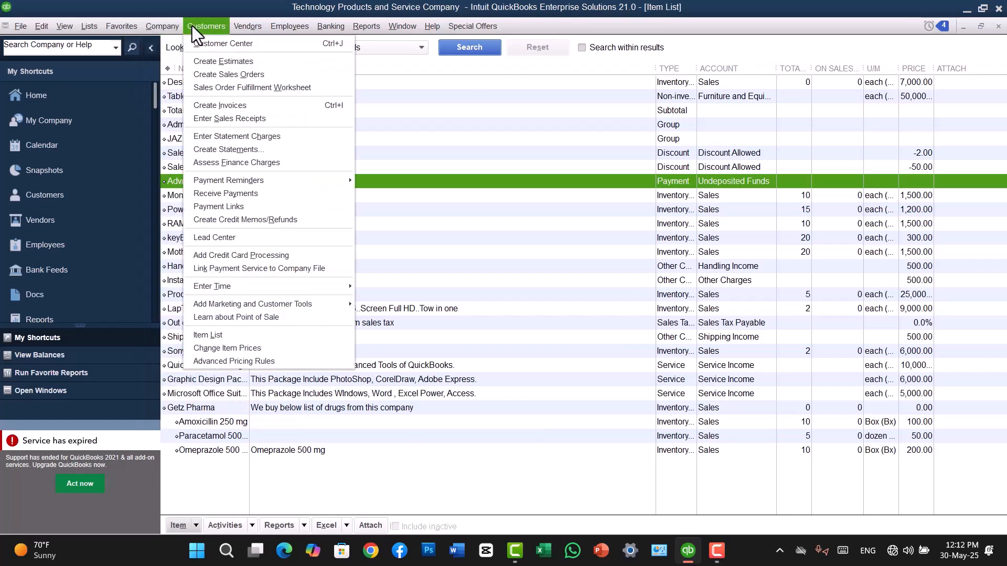
left_click(248, 107)
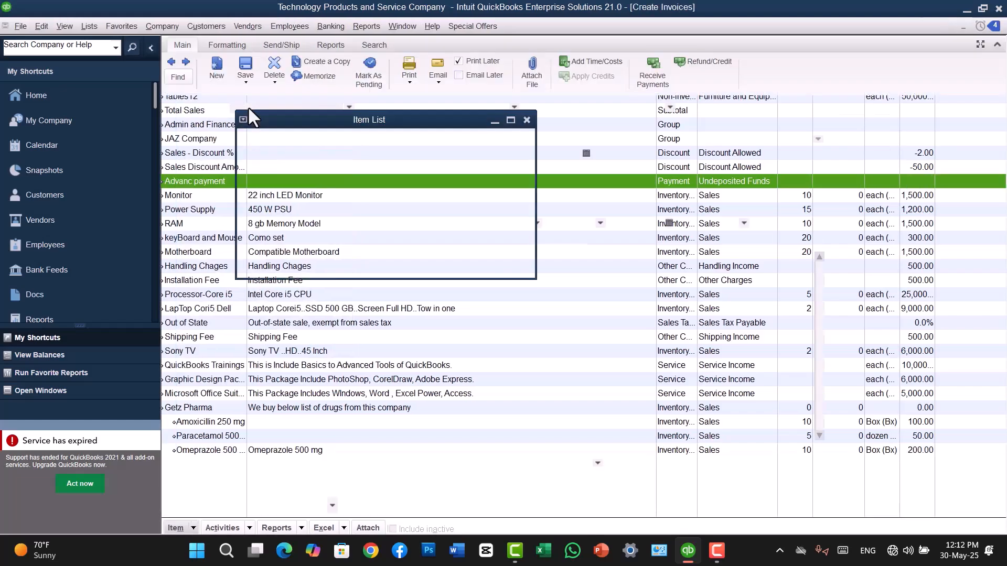
left_click(308, 260)
left_click(328, 263)
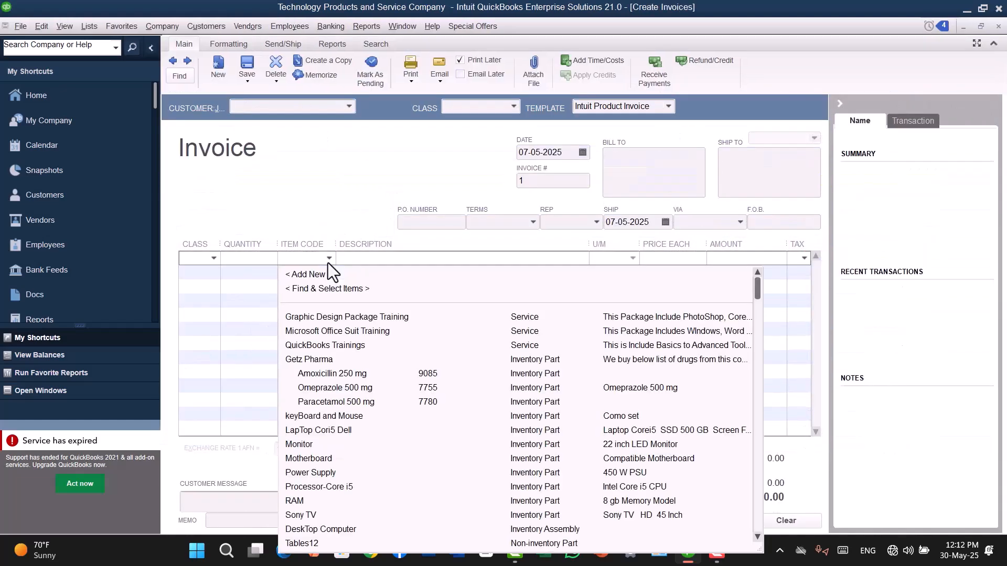
left_click(355, 400)
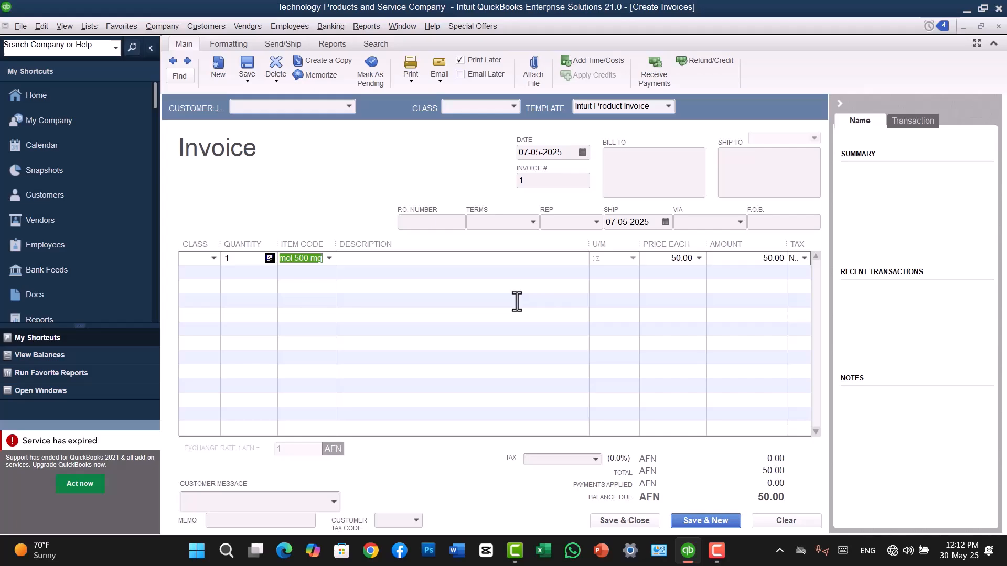
Add Amoxicillin 250 mg as the invoice's second line item with a quantity of 5.
left_click(329, 258)
left_click(328, 258)
left_click(325, 273)
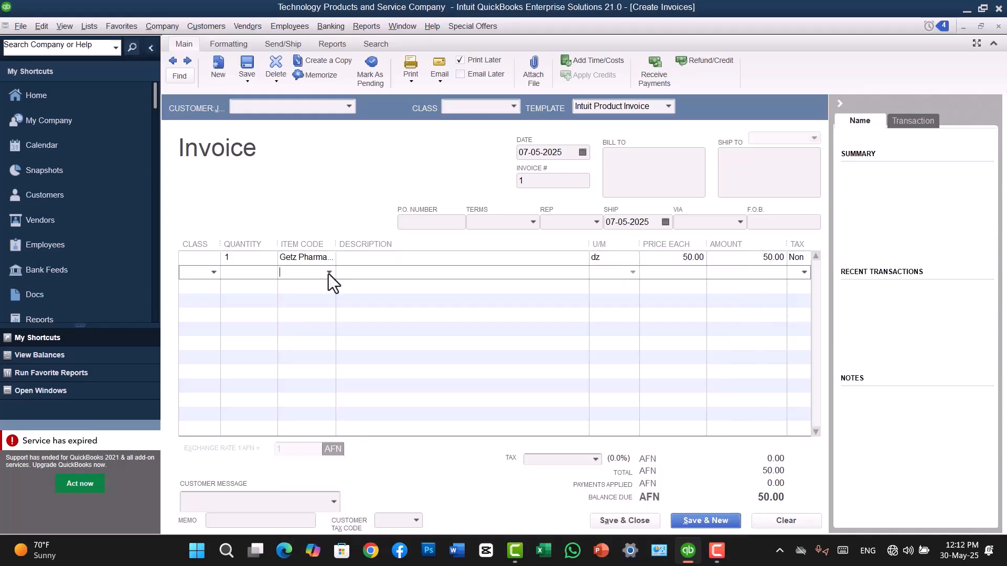
left_click(329, 272)
left_click(338, 389)
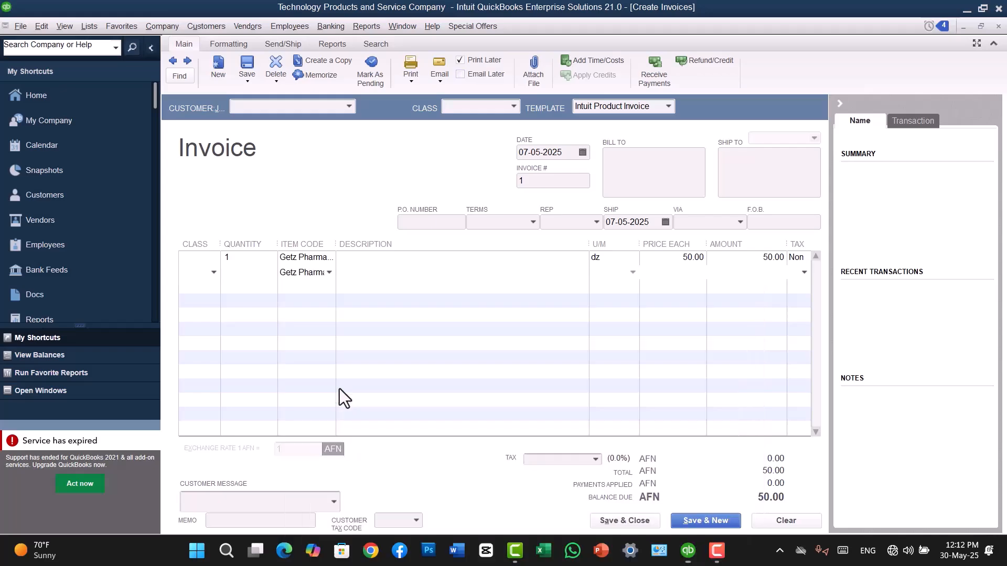
left_click(324, 285)
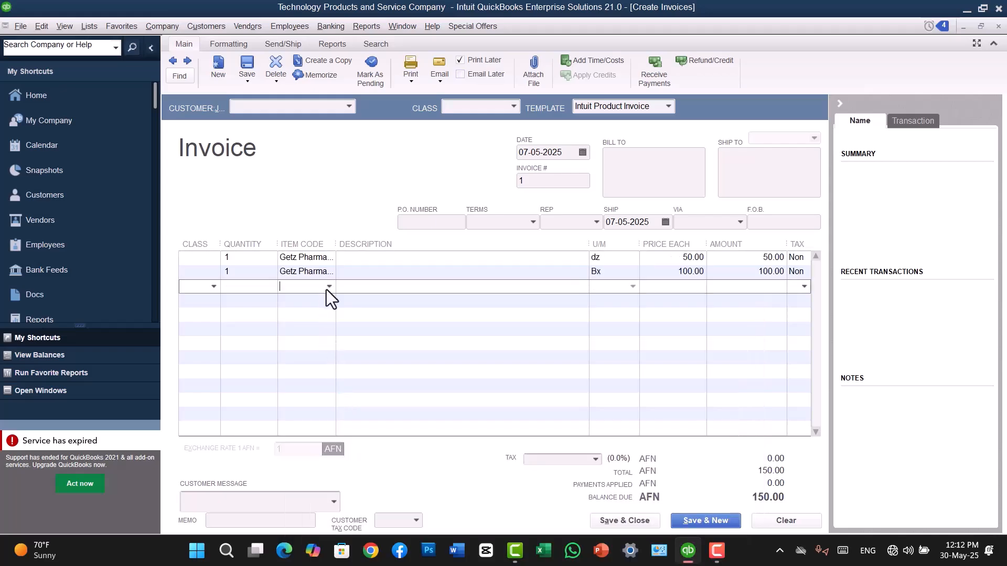
left_click(231, 273)
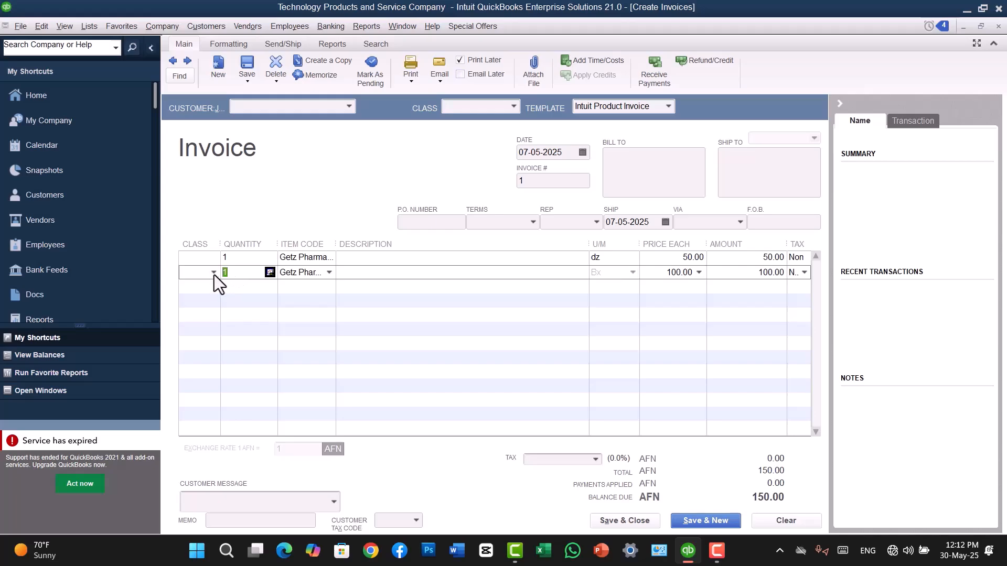
type("5")
Add Omeprazole 500 mg as the invoice's third line item with a quantity of 10.
left_click(304, 287)
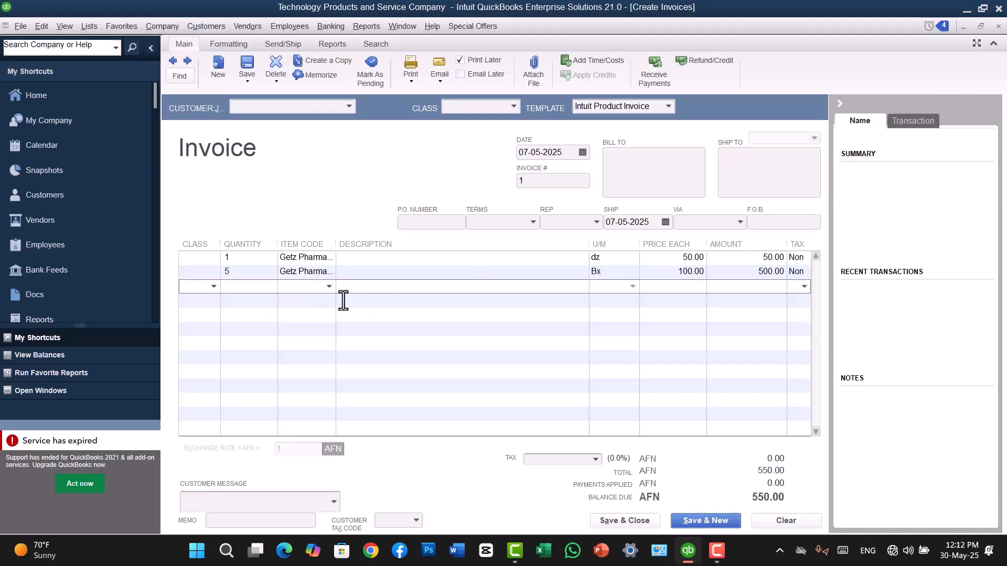
left_click(329, 286)
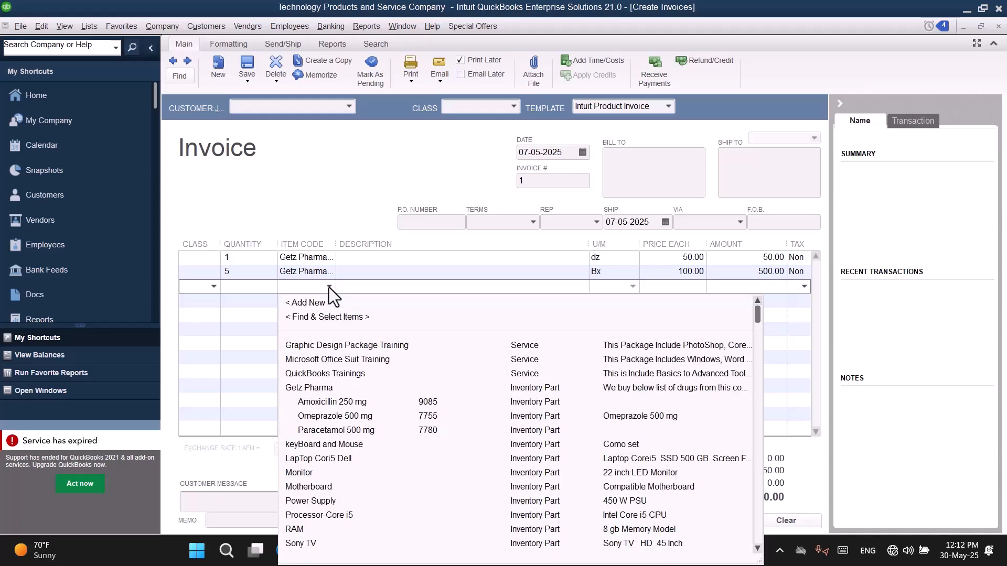
left_click(333, 418)
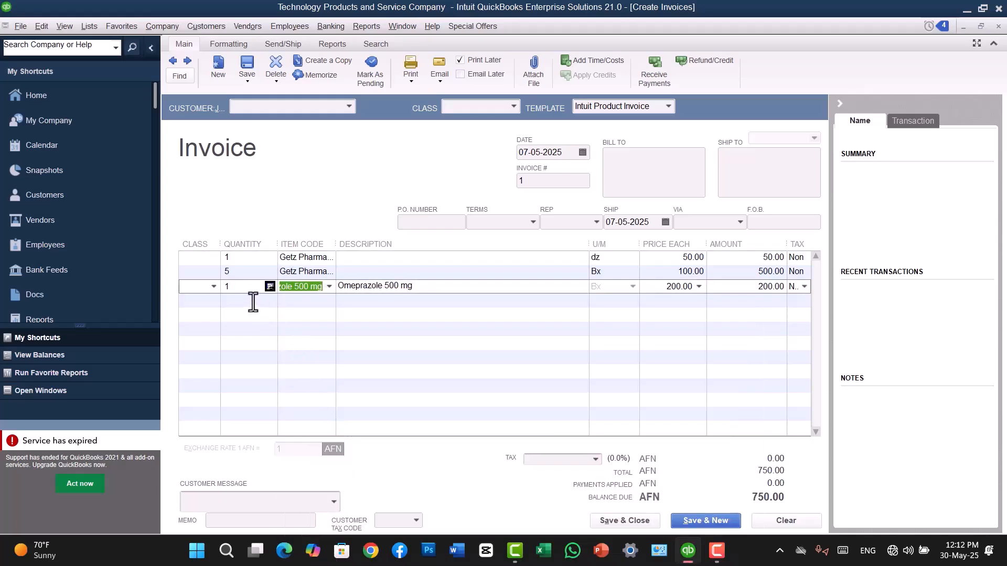
left_click(234, 287)
type("10")
Add the Advanc payment item below the products with an amount of 1000, and dismiss the customer warning.
left_click(308, 304)
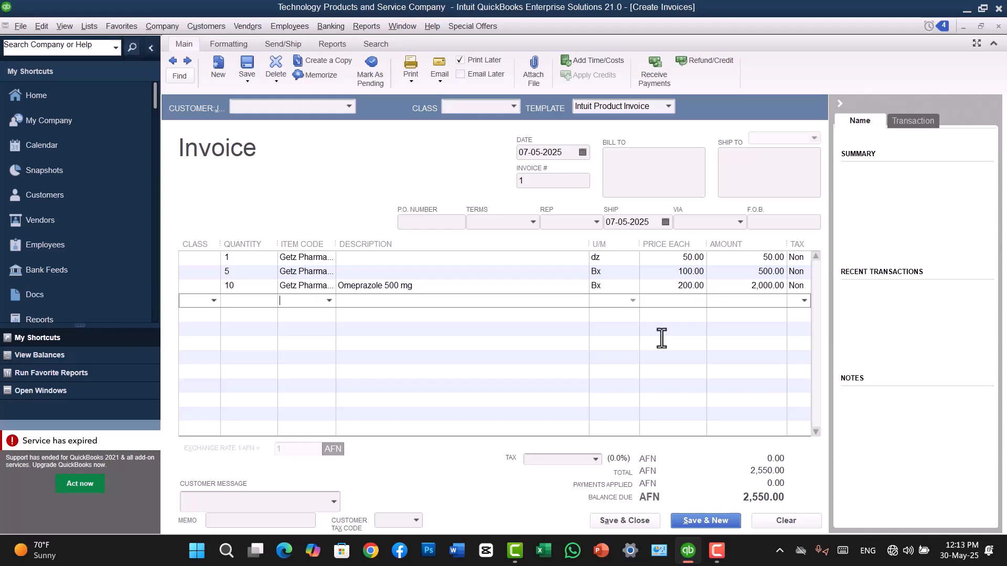
left_click(329, 301)
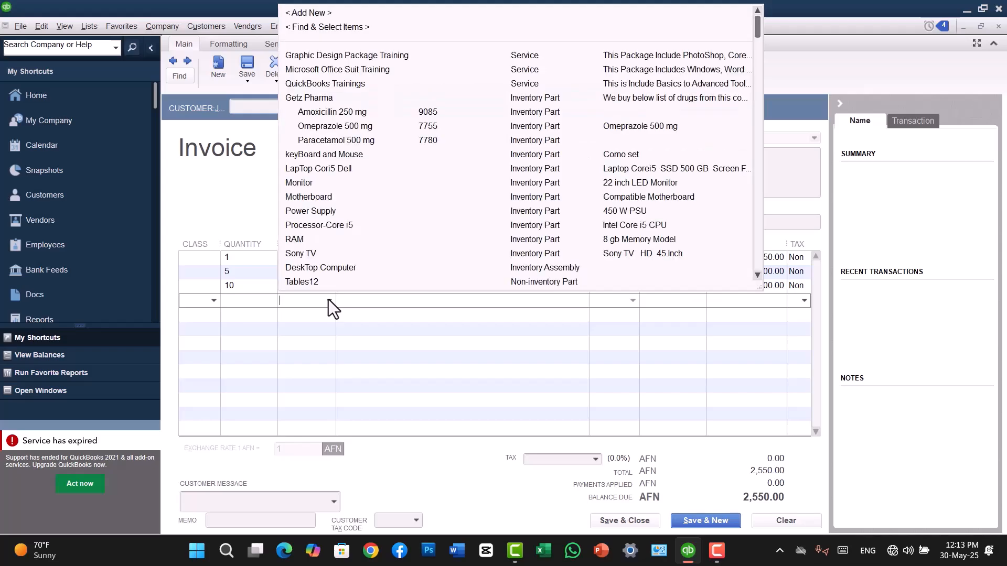
type("Out of State")
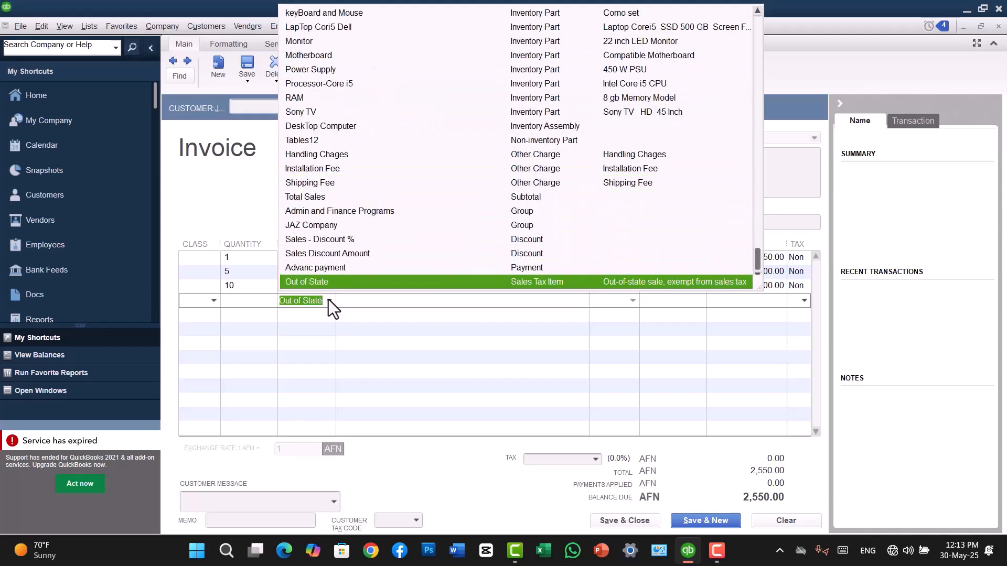
left_click(324, 267)
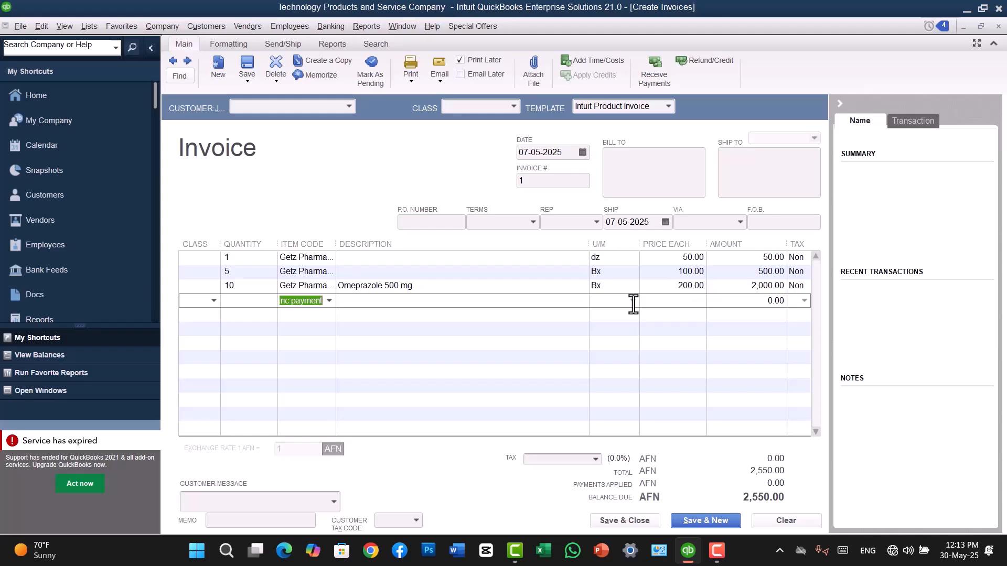
left_click(675, 303)
type("1000")
key("Tab")
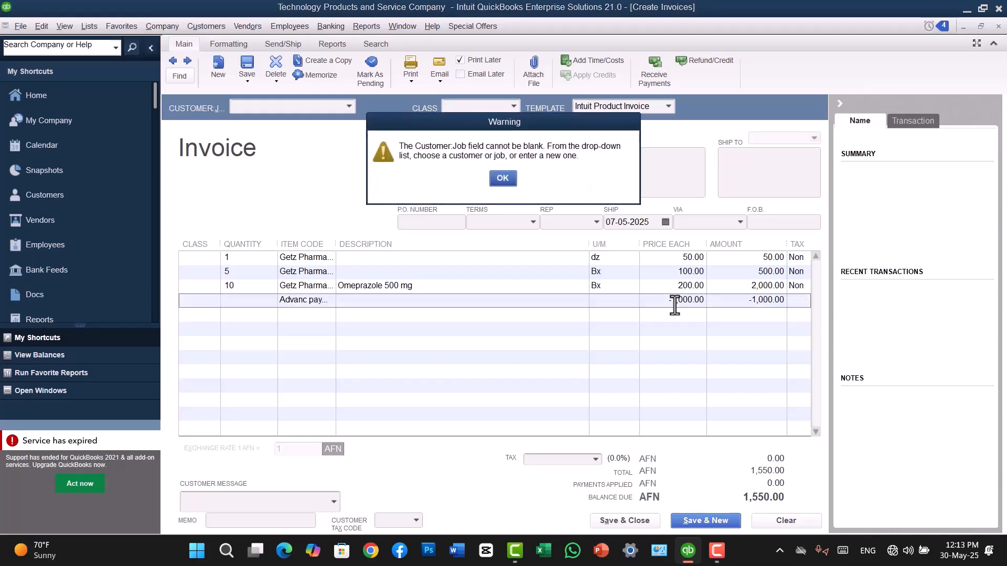
left_click(501, 181)
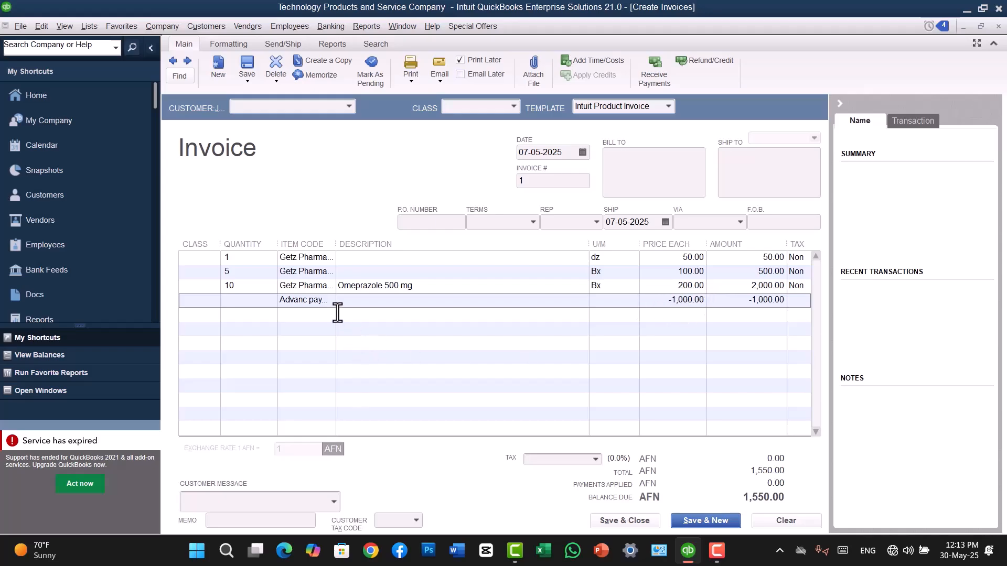
Clear the invoice and close it without saving to return to the item list.
left_click(773, 525)
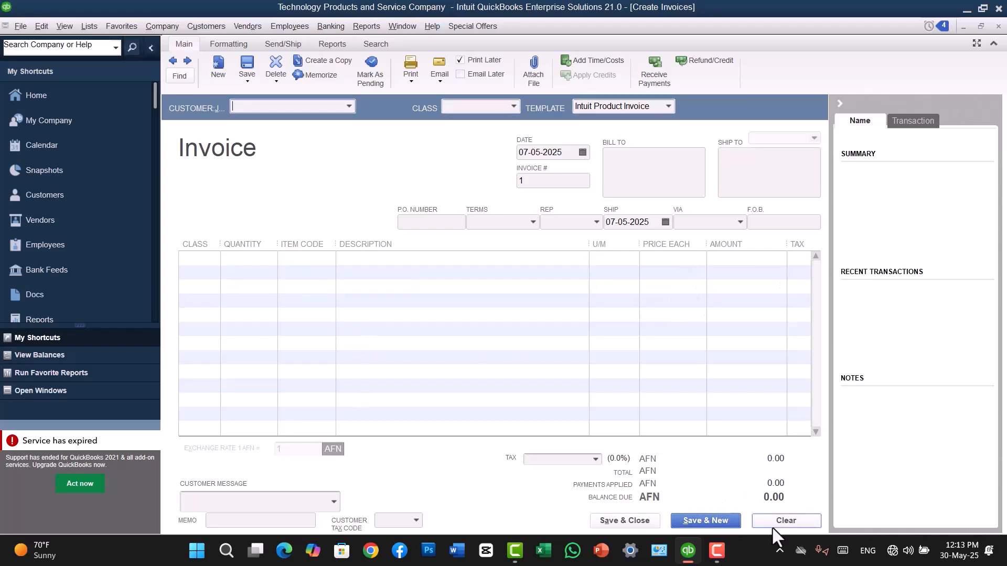
left_click(980, 26)
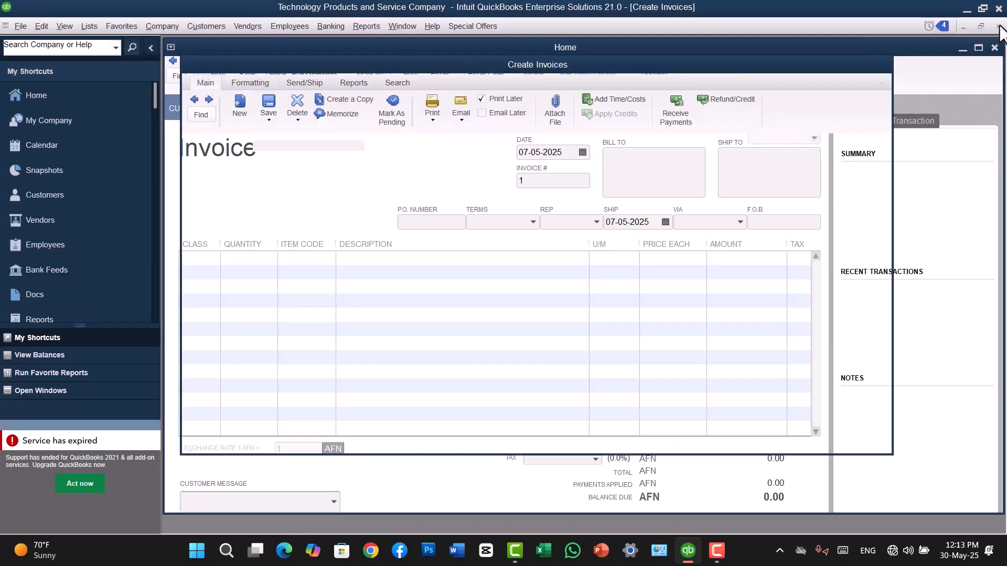
left_click(883, 64)
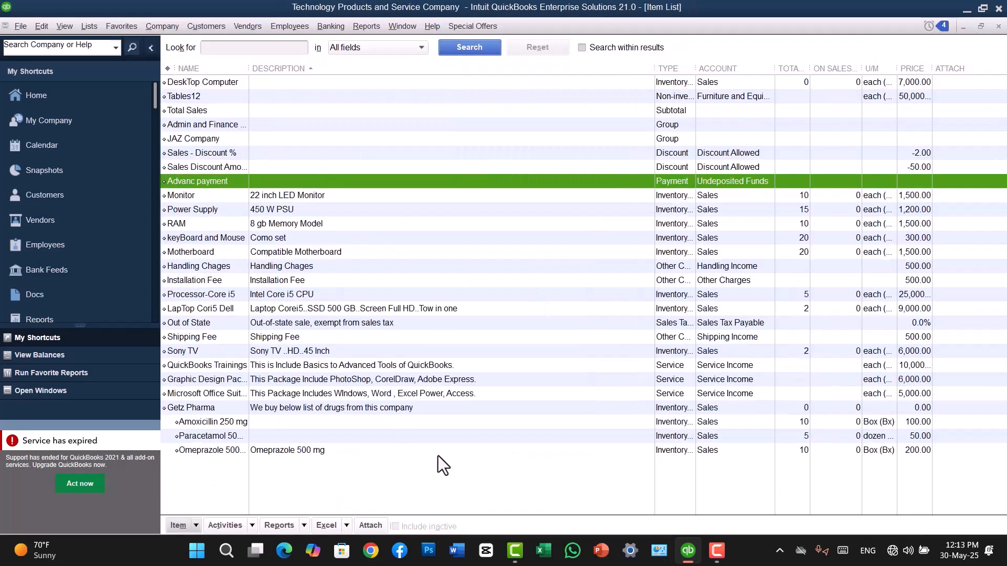
Start a new item of type Sales Tax Item and name it 2% - Sales Tax.
right_click(448, 481)
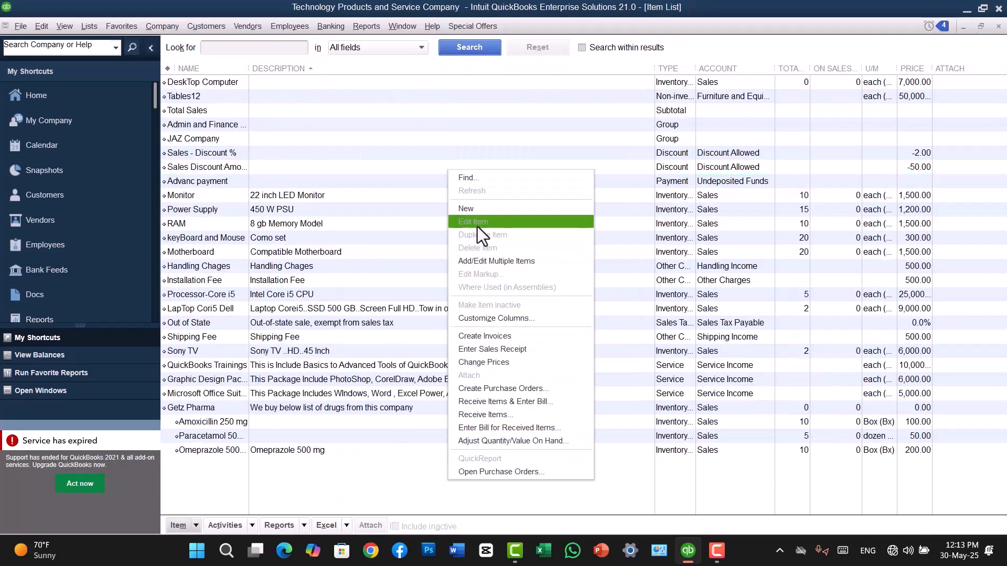
left_click(477, 209)
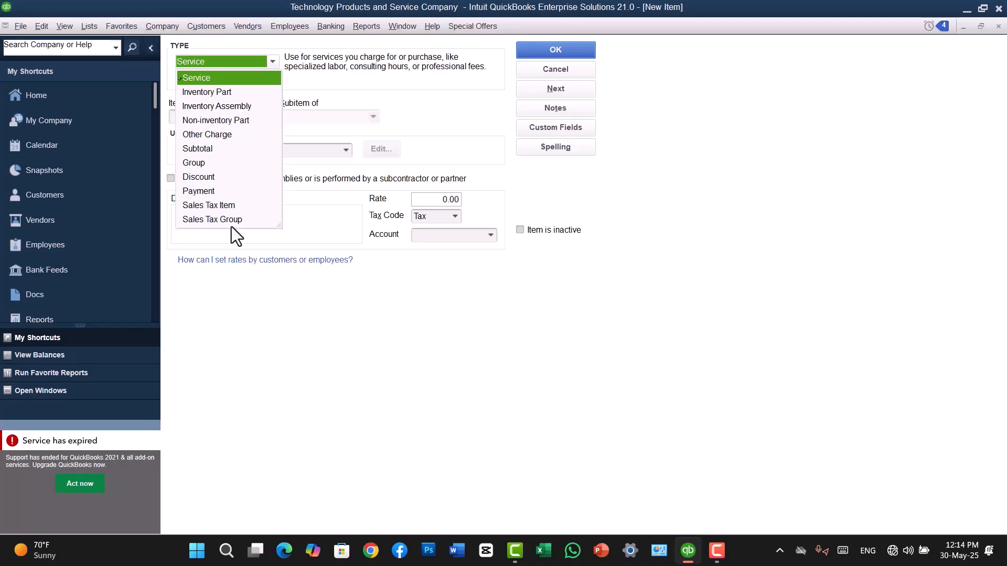
left_click(214, 204)
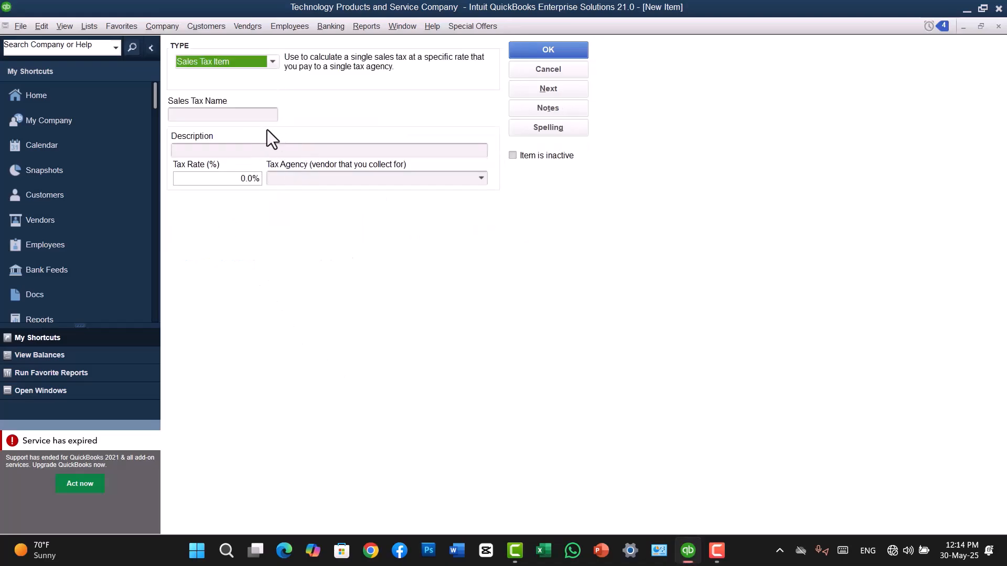
left_click(220, 115)
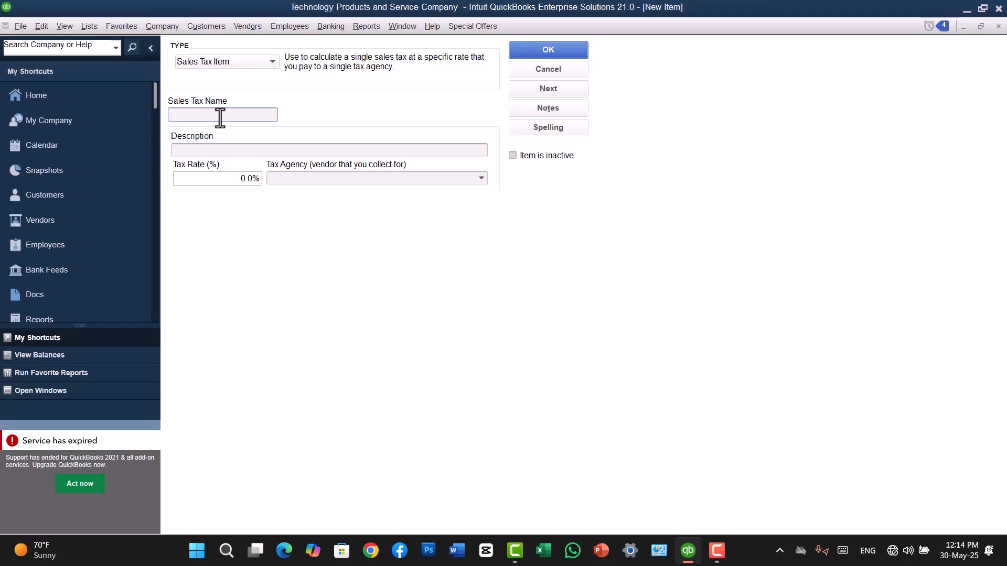
type("Sales Tax 4%")
key("BackSpace")
key("BackSpace")
key("Left")
key("Left")
key("Left")
key("Left")
key("Left")
key("Left")
key("Left")
type("2%-")
key("BackSpace")
type("-")
Set the tax item's description to Sales Tax and its tax rate to 2%.
left_click(224, 153)
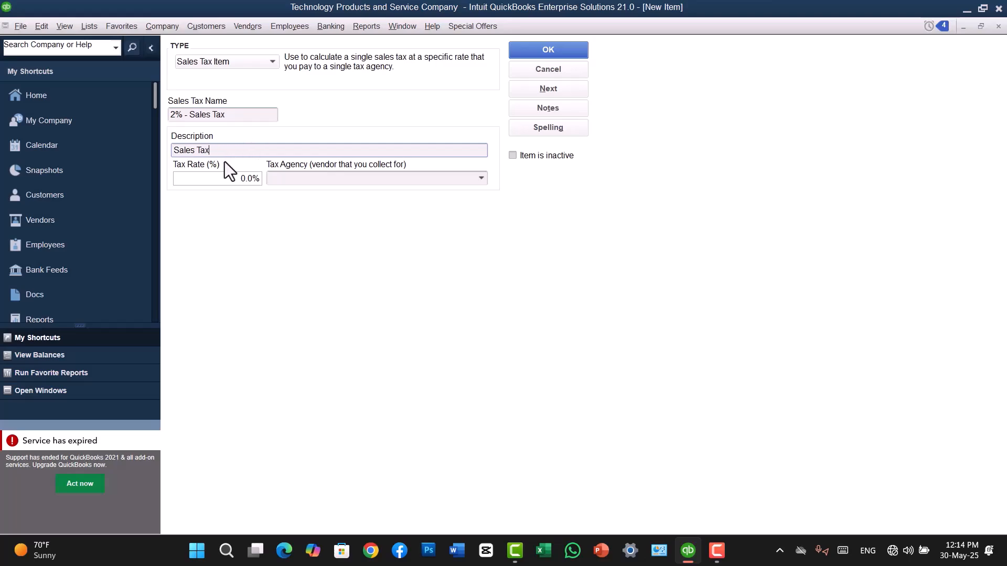
left_click(228, 184)
type("2")
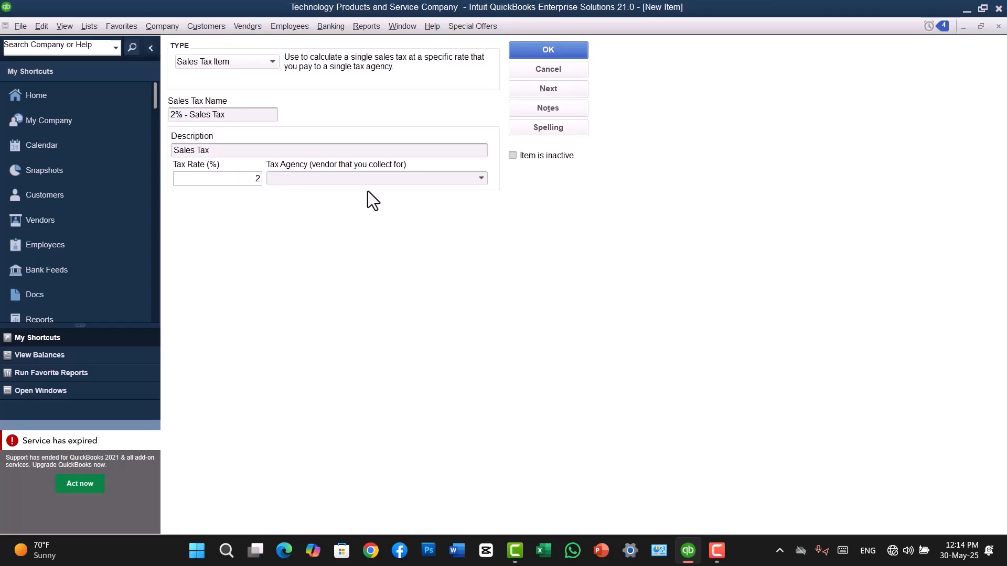
Add a new vendor named Gov - Tax Agency as the item's tax agency, and save the sales tax item.
left_click(479, 178)
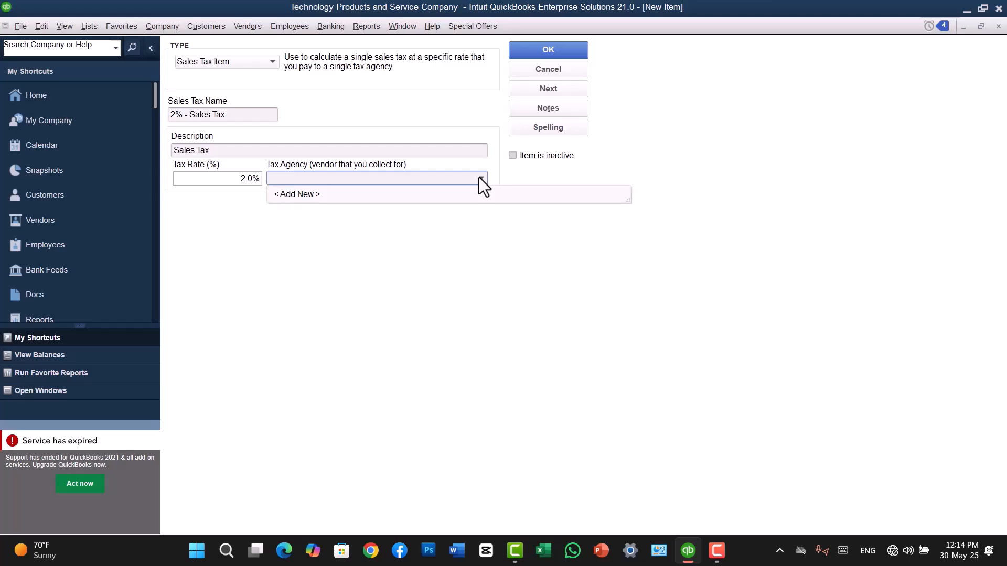
left_click(298, 195)
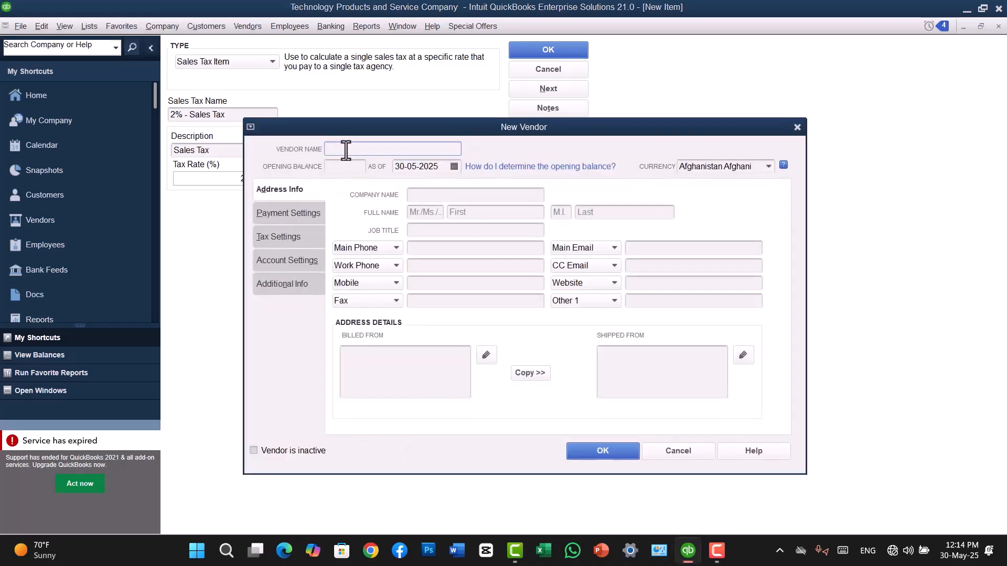
type("Tax Agency")
key("BackSpace")
type("Gov Tax")
left_click(591, 447)
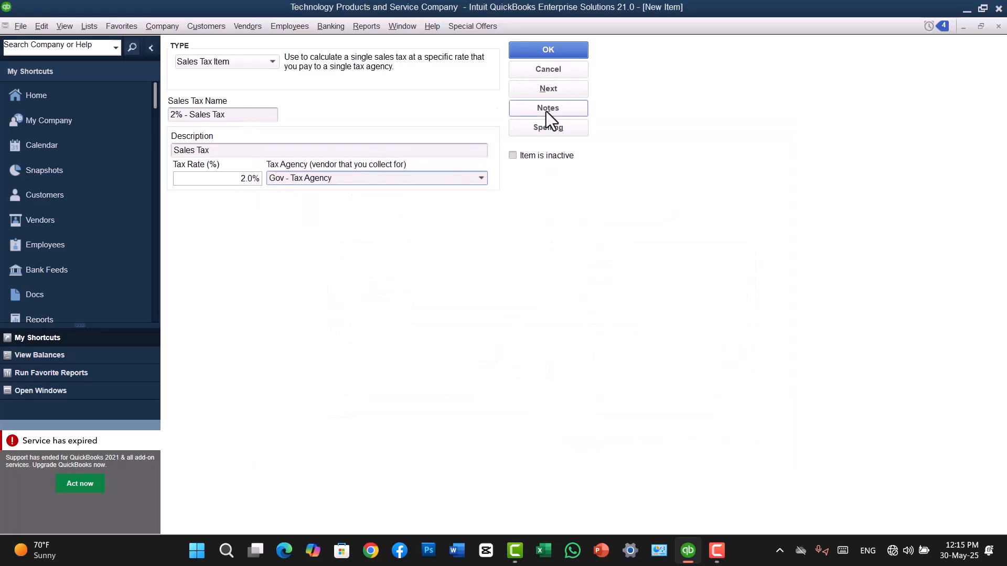
left_click(546, 53)
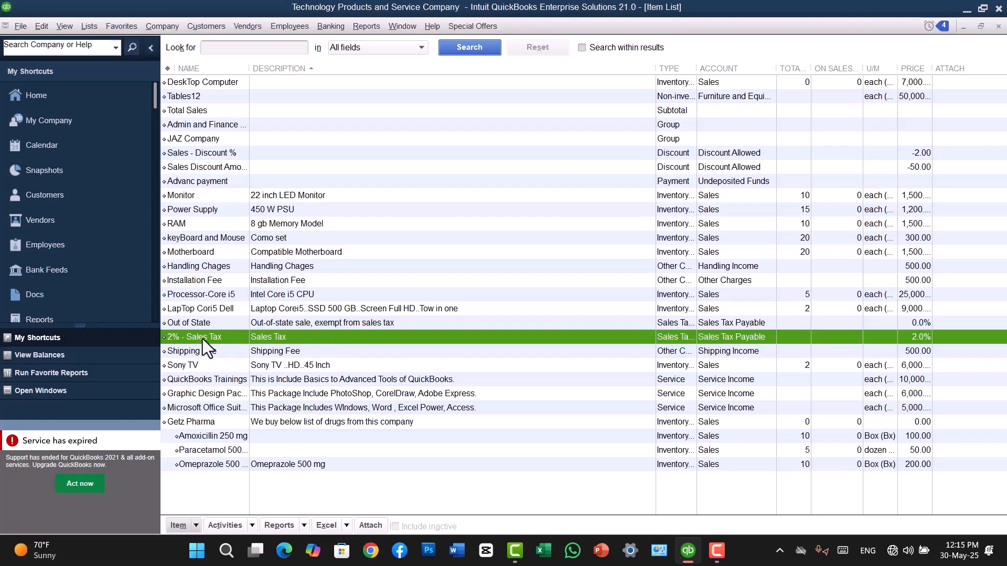
Start another item of type Sales Tax Item and name it Fedral Tax.
right_click(380, 486)
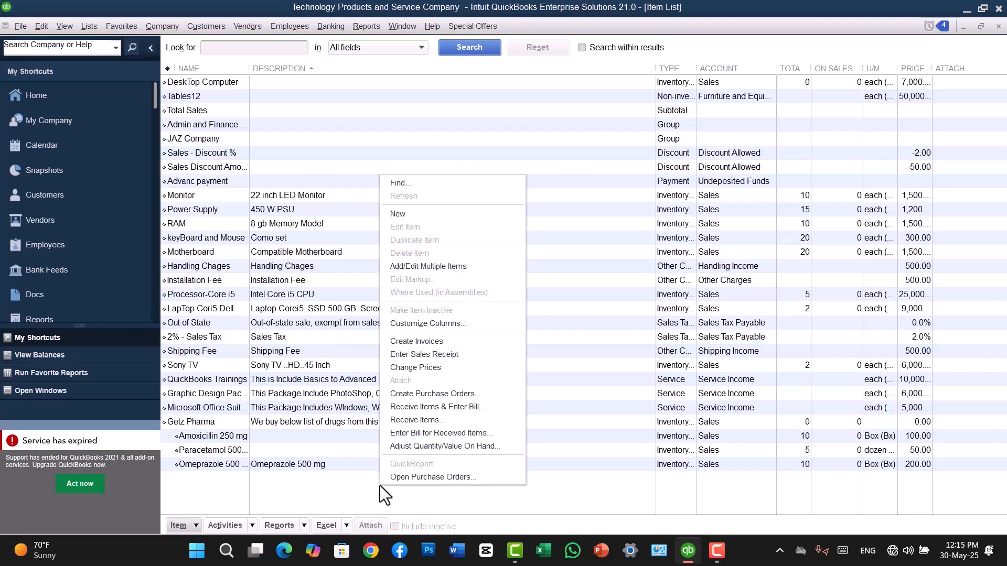
left_click(415, 216)
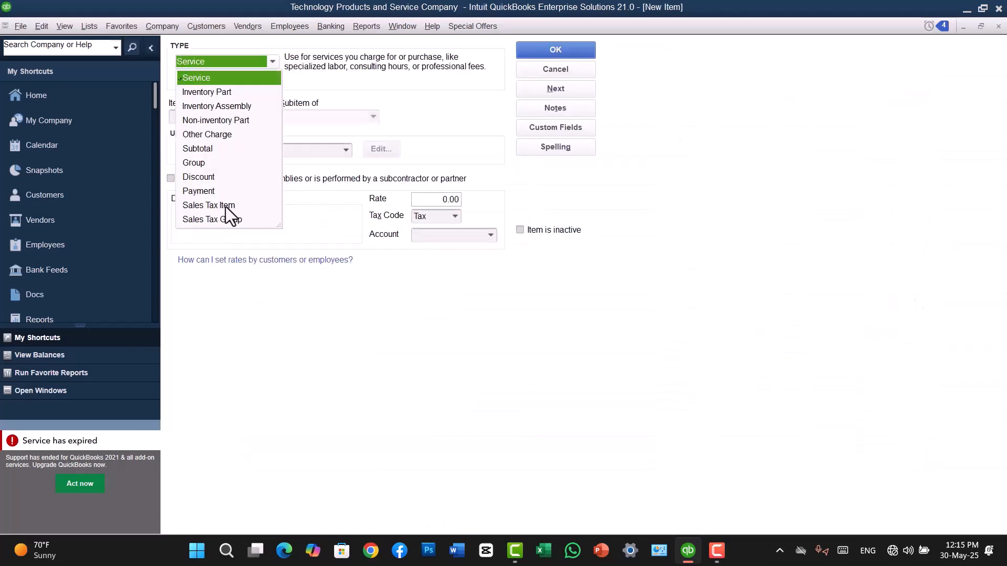
left_click(226, 207)
left_click(208, 115)
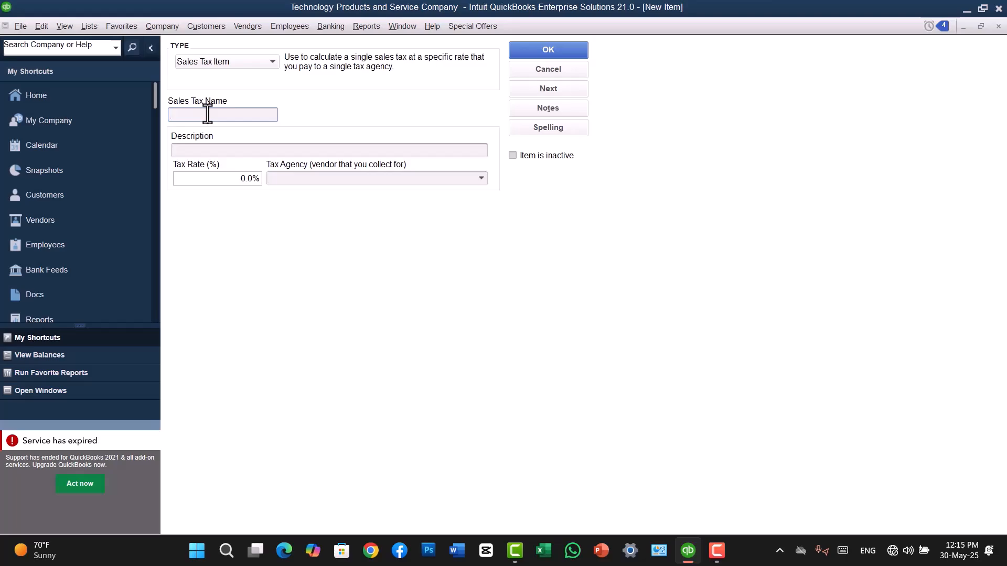
type("Fede")
key("BackSpace")
key("BackSpace")
type("dral Ta")
Give Fedral Tax the description Sales Tax, a 2% rate and the agency Gov - Tax Agency, and save the item.
left_click(220, 151)
type("Sales Tax")
left_click(245, 179)
type("2")
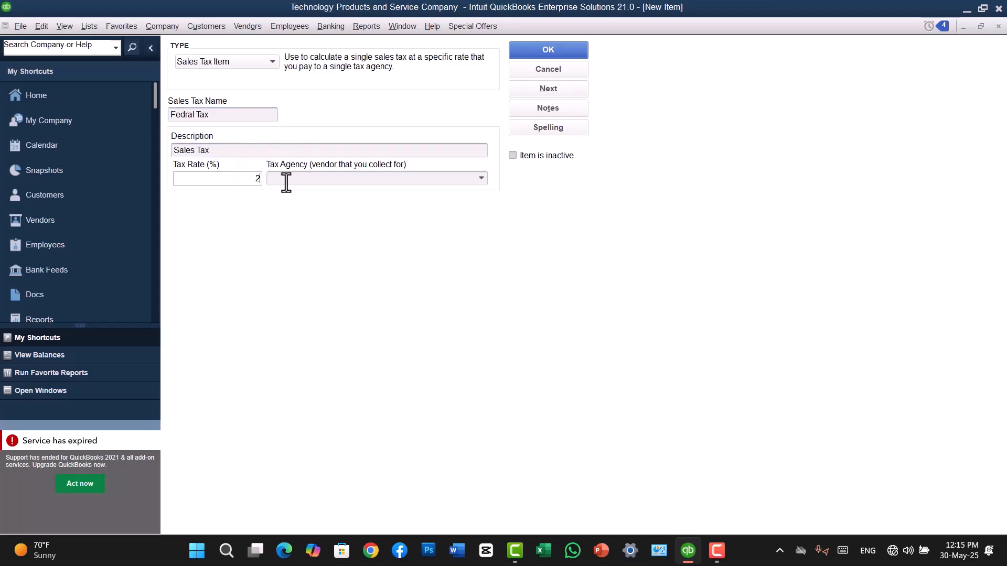
left_click(480, 179)
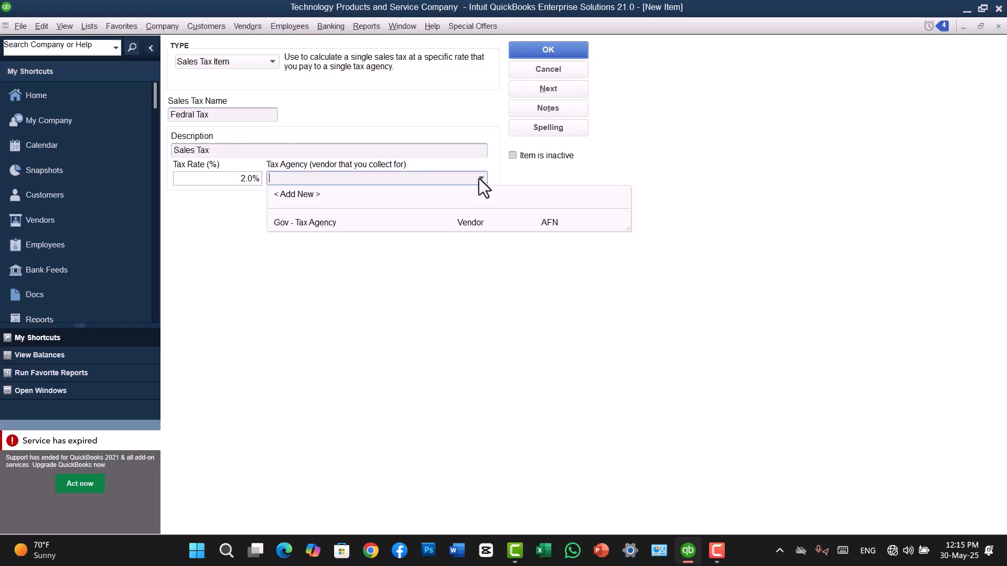
left_click(312, 221)
left_click(536, 54)
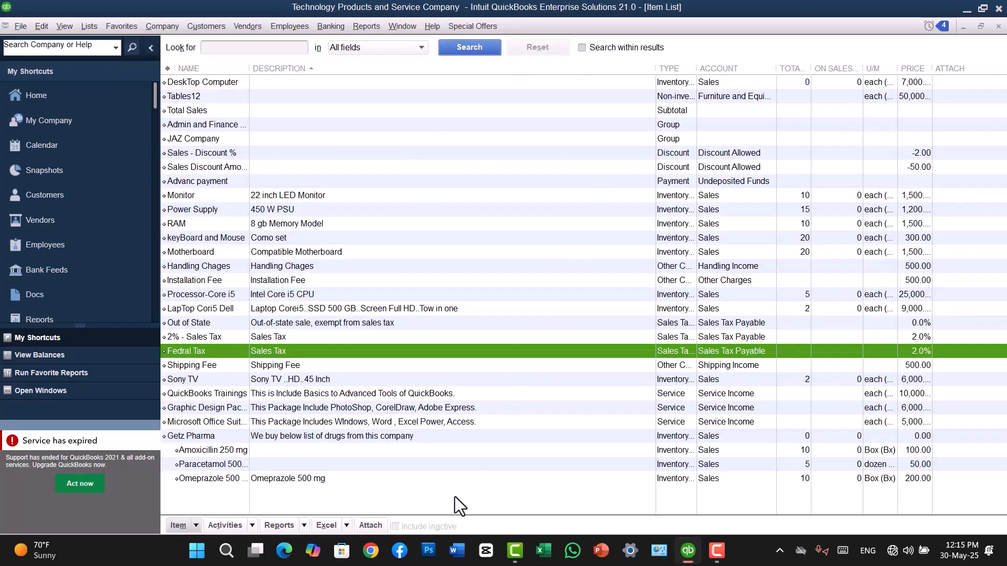
Start another new item of type Sales Tax Item and name it Sate Tax.
right_click(455, 496)
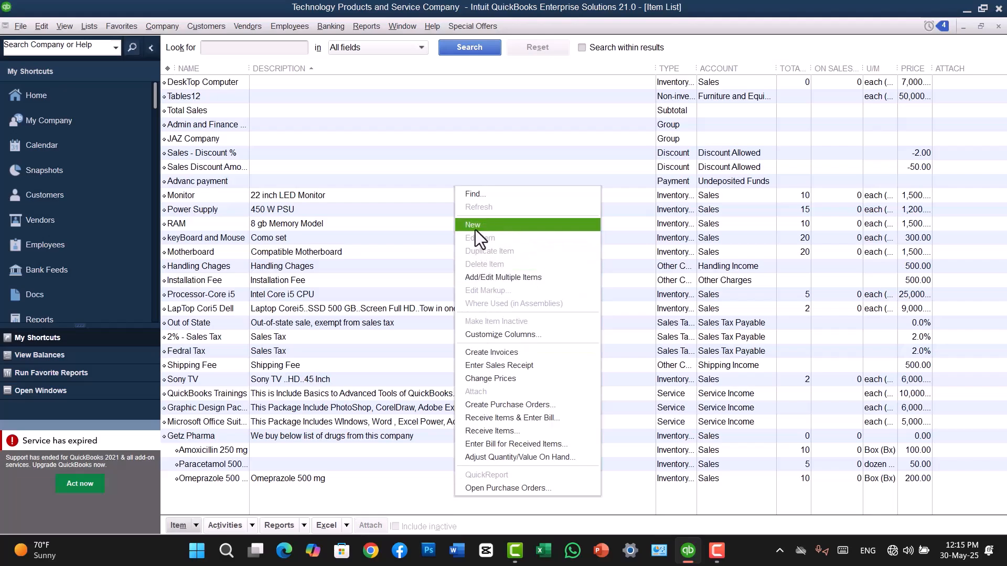
left_click(475, 225)
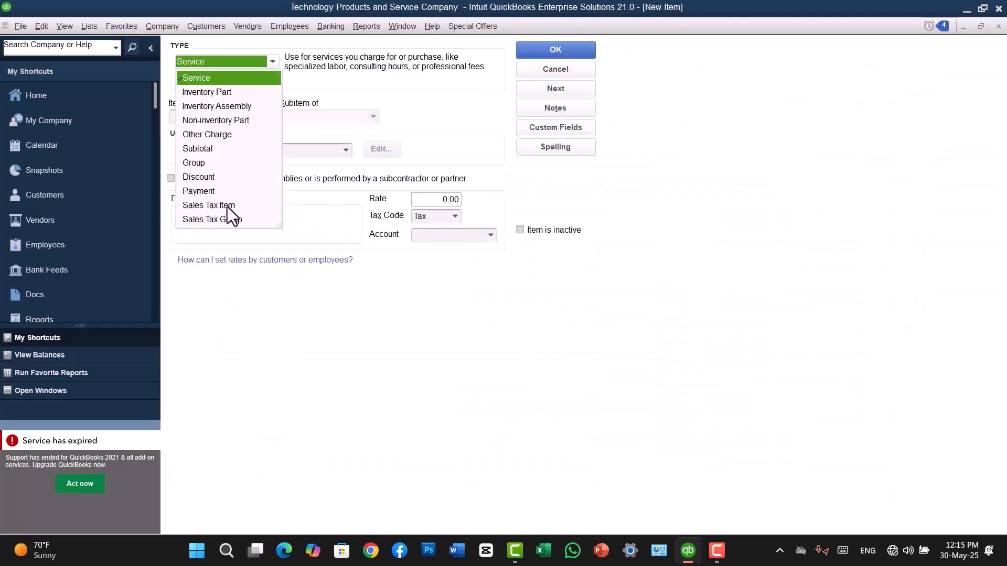
left_click(227, 207)
left_click(207, 113)
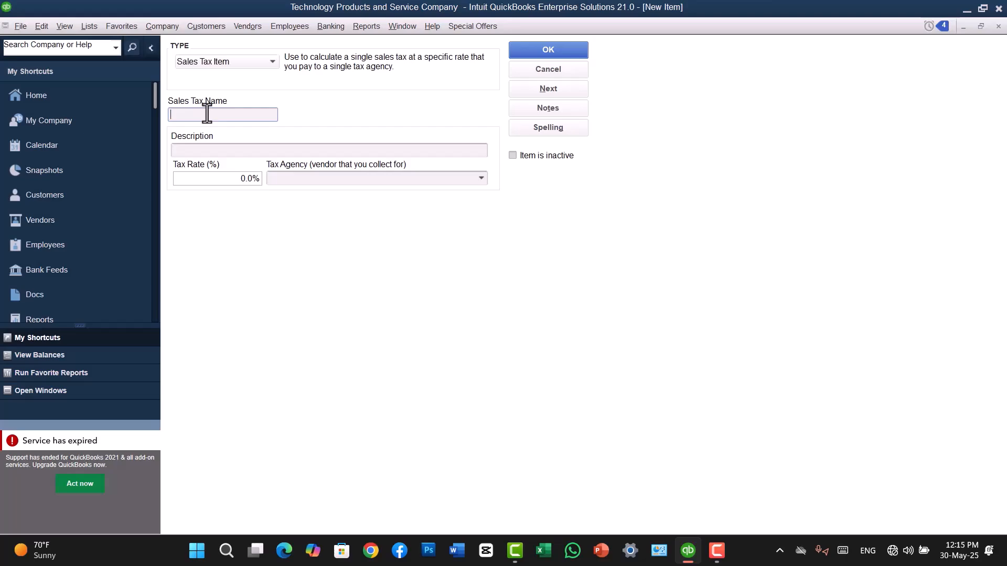
type("Sate Tax")
Give Sate Tax the description Sales Tax, a 2% rate and the agency Gov - Tax Agency, and save the item.
left_click(208, 151)
type("Sales Tax")
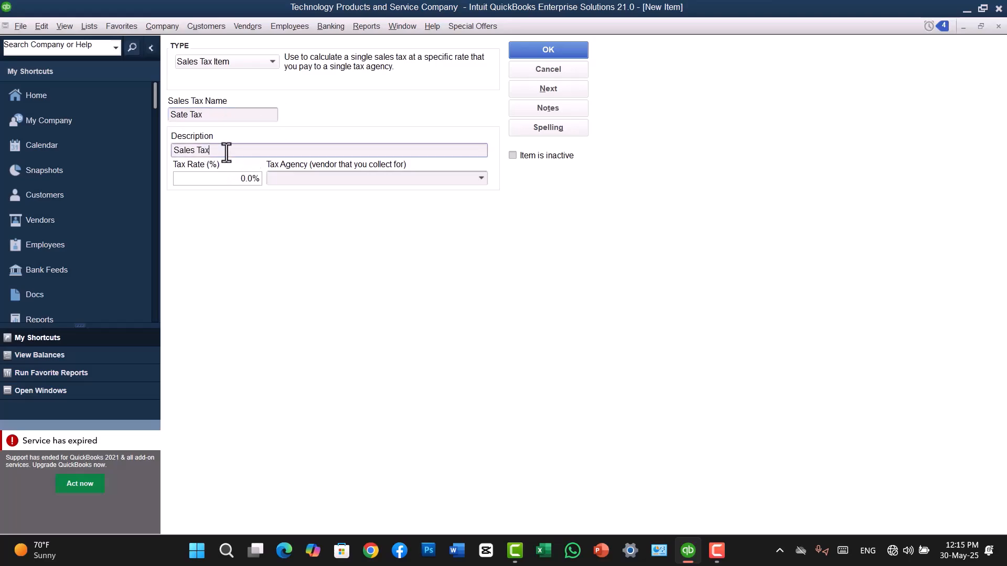
left_click(259, 178)
type("2")
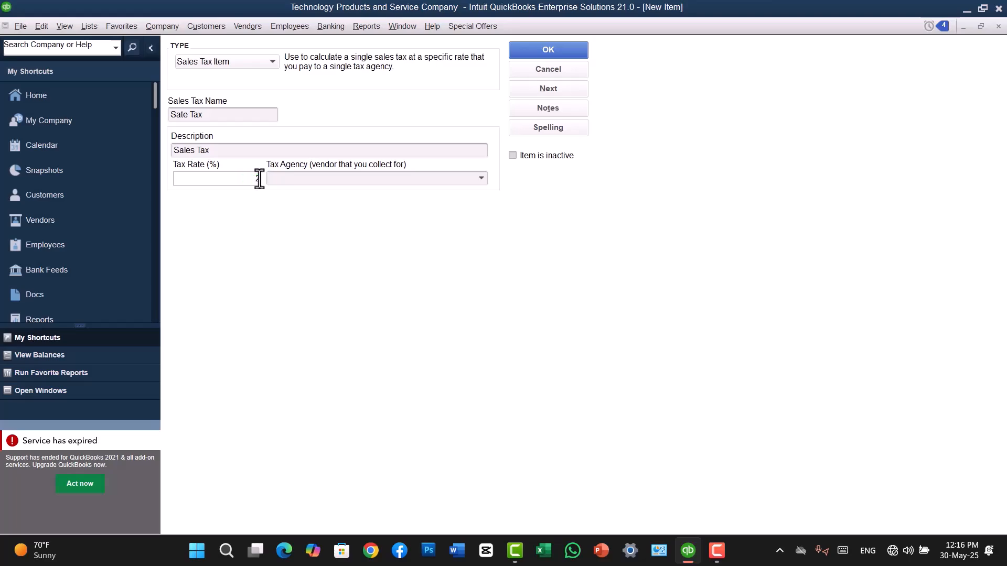
left_click(482, 179)
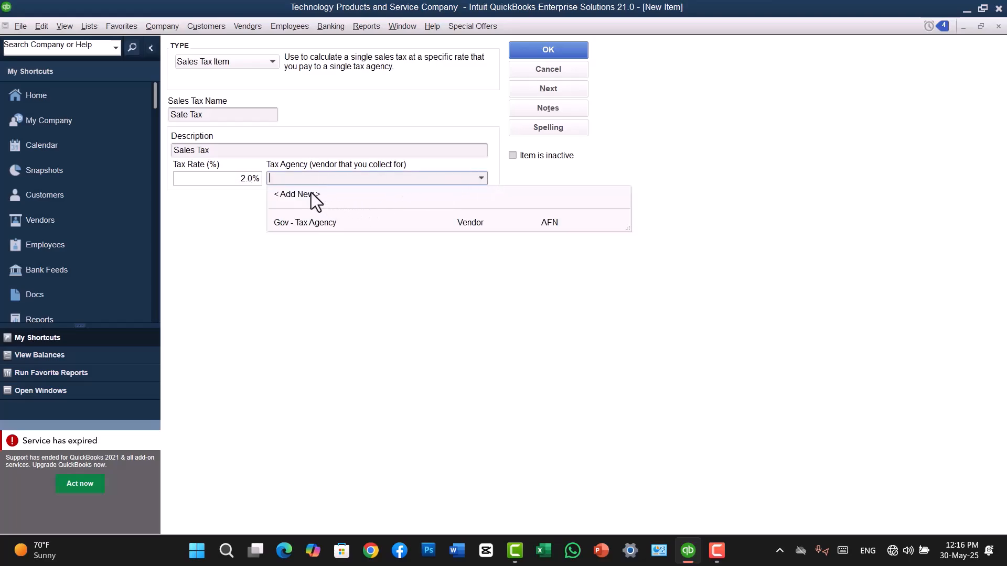
left_click(316, 225)
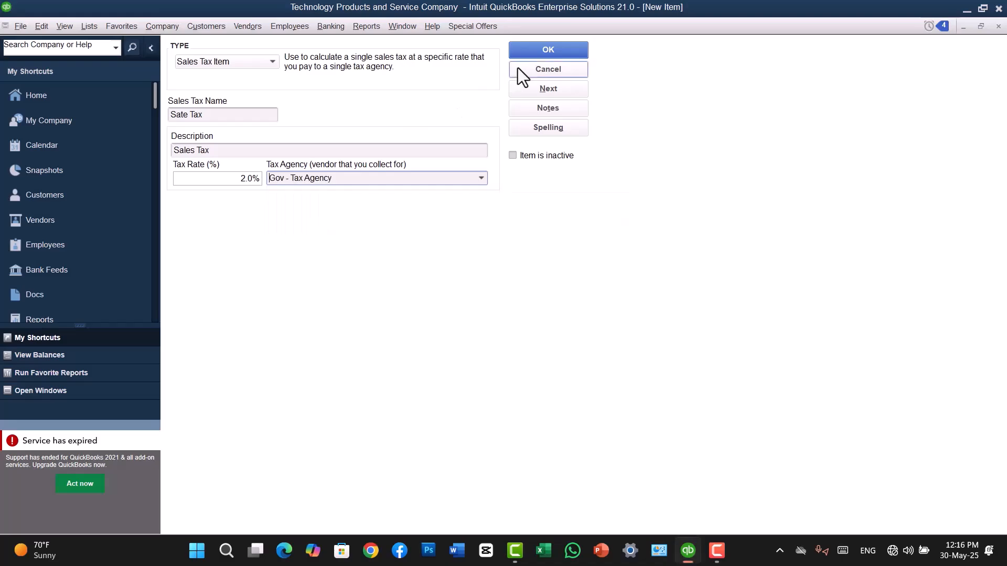
left_click(545, 50)
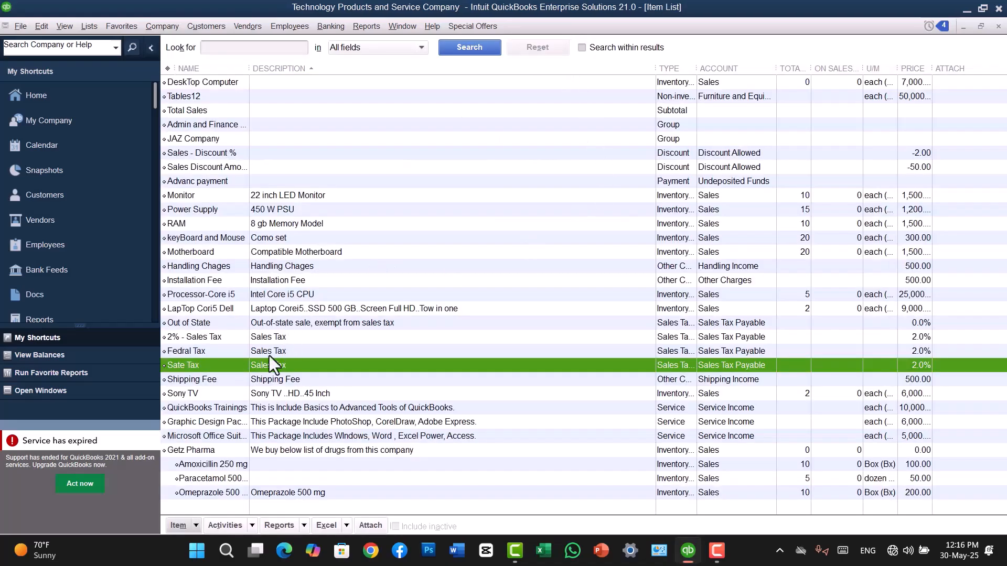
Edit the Sate Tax item to correct its name to State Tax, and save the change.
right_click(208, 370)
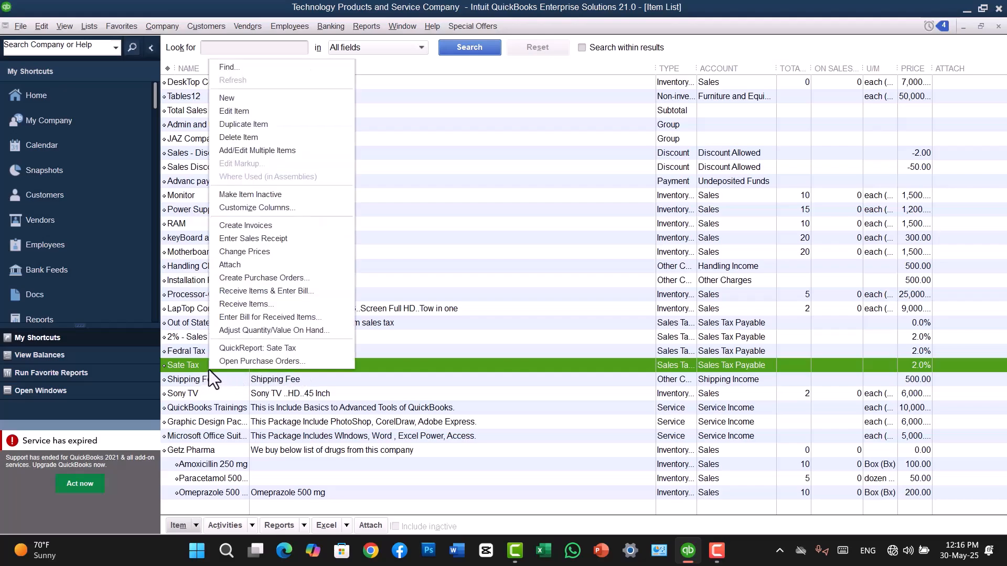
left_click(240, 113)
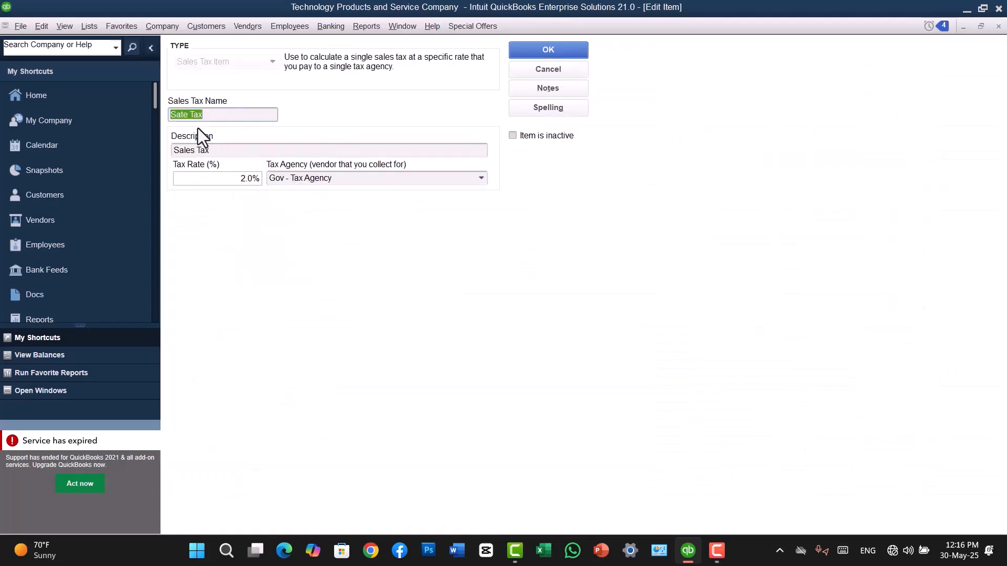
double_click(182, 114)
type("State")
left_click(536, 48)
left_click(209, 351)
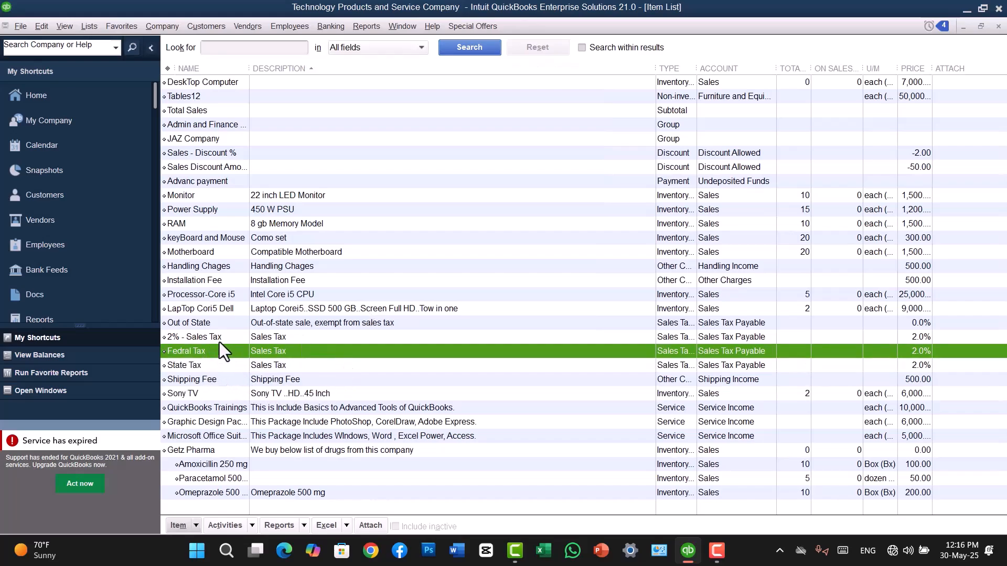
left_click(228, 336)
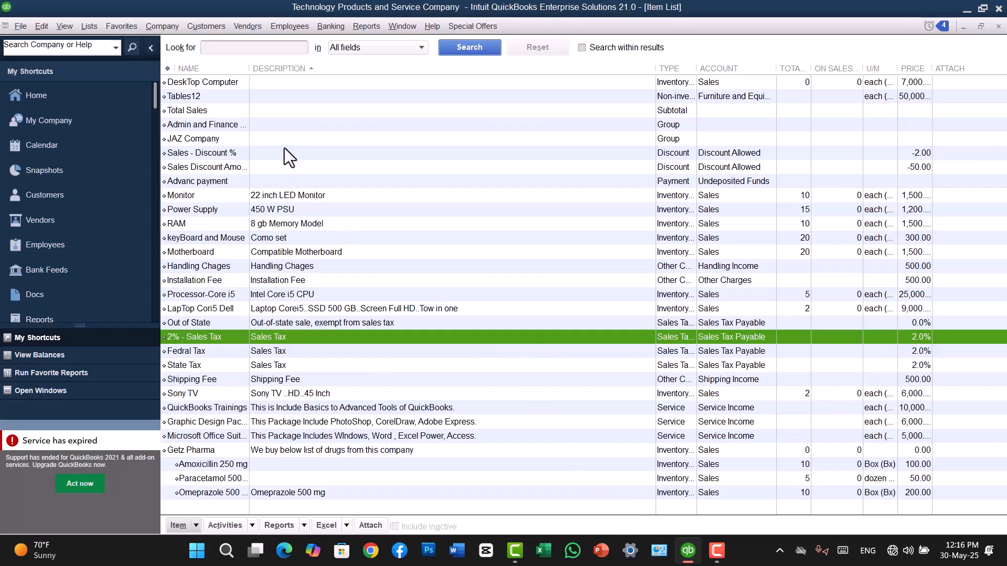
Create a new invoice with DeskTop Computer as the first line item, dismissing the customer order tracking message.
left_click(210, 27)
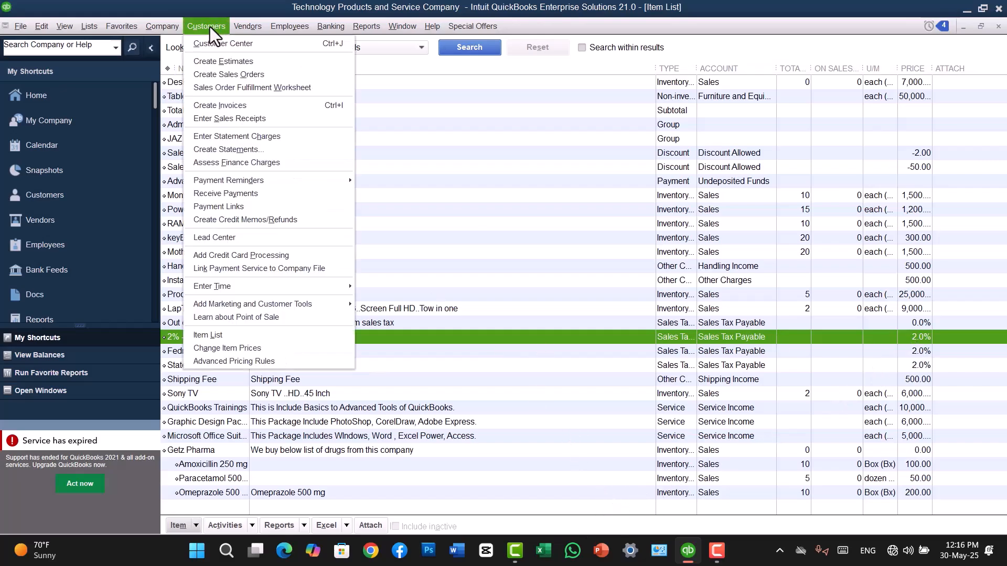
left_click(265, 108)
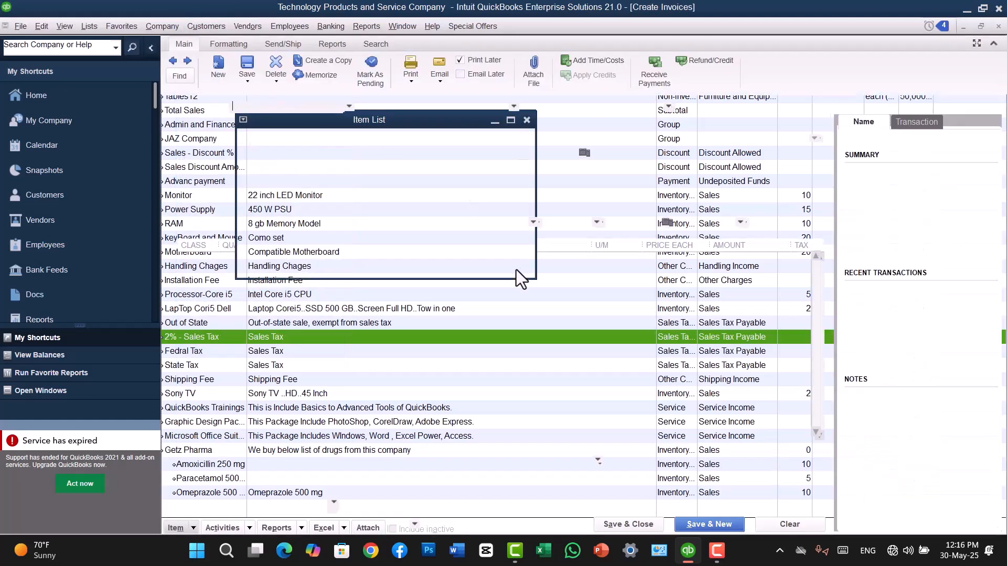
left_click(302, 256)
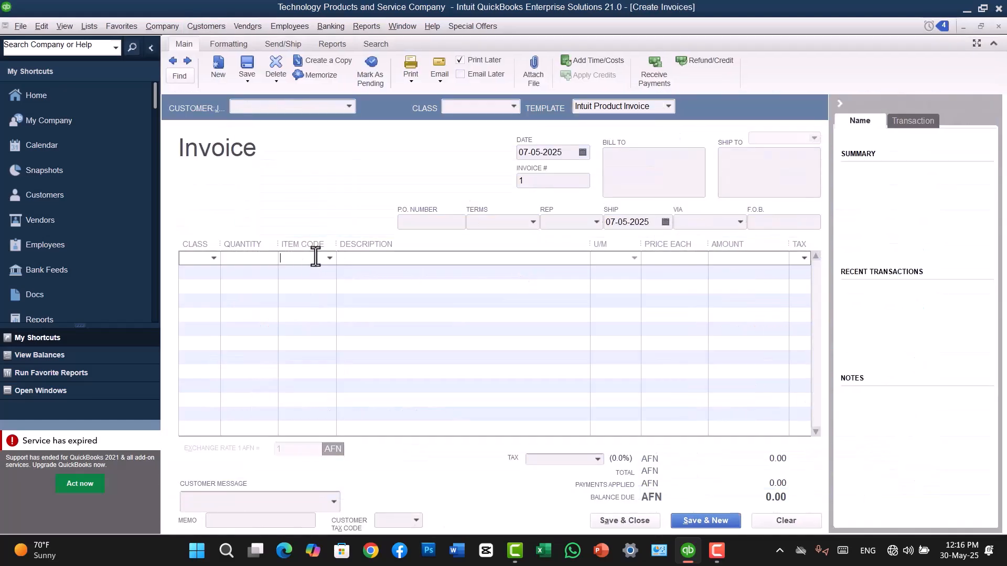
left_click(329, 259)
left_click(338, 529)
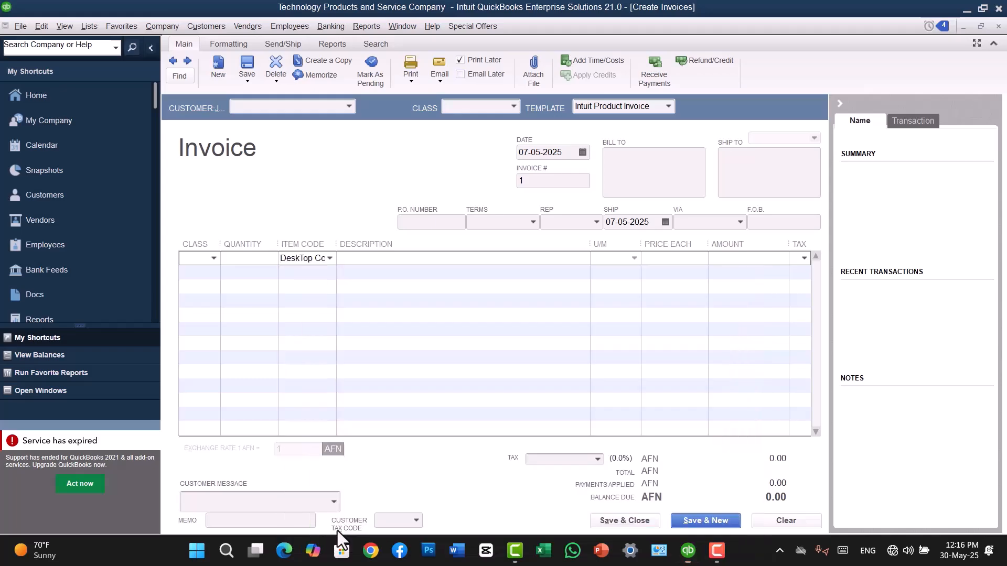
left_click(337, 191)
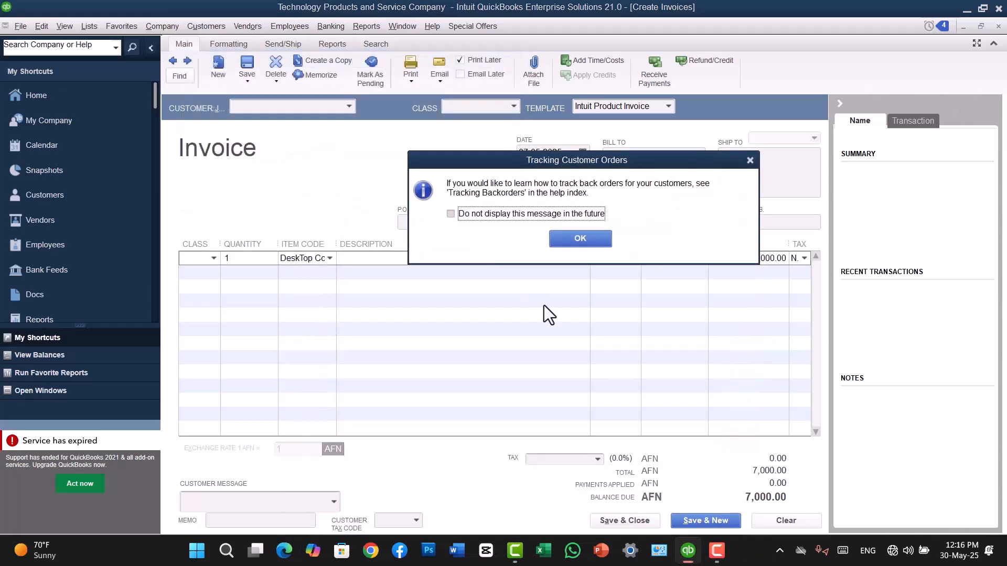
left_click(579, 238)
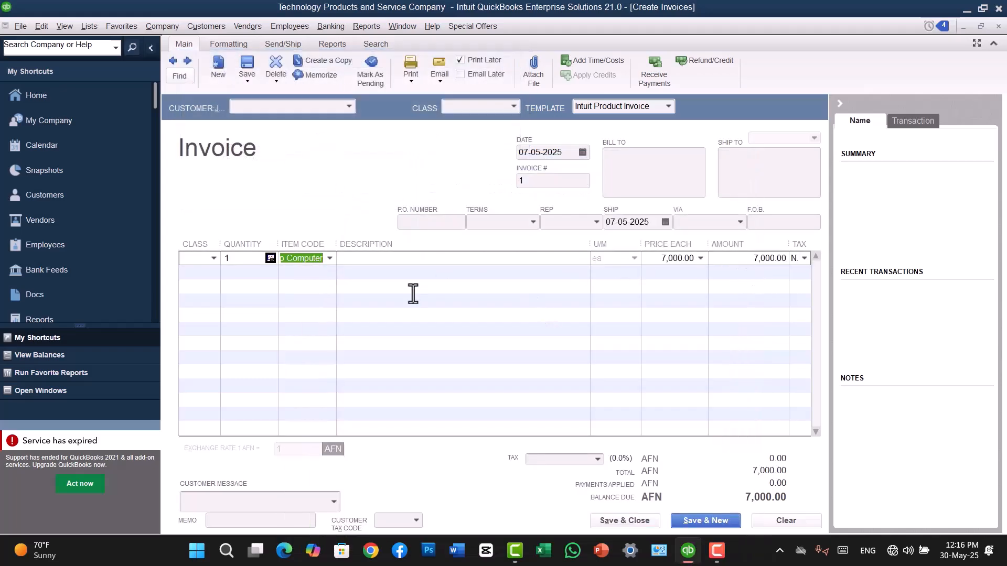
Try adding the 2% - Sales Tax item to the invoice's second line and check its rate and amount.
left_click(324, 274)
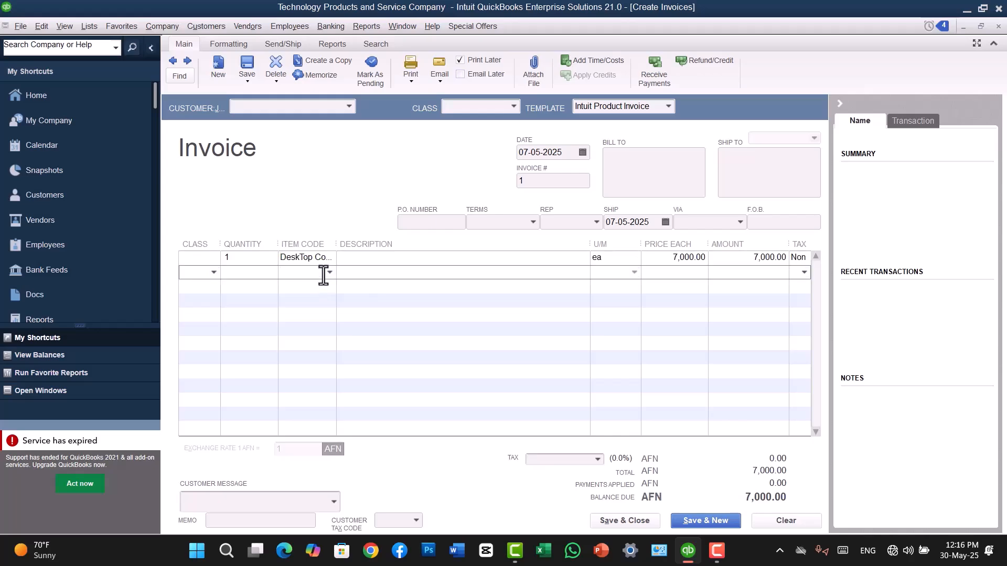
left_click(329, 272)
key("Down")
key("Down")
key("Down")
key("Down")
key("Down")
key("Down")
key("Down")
key("Down")
key("Down")
key("Down")
key("Down")
key("Down")
key("Down")
key("Down")
key("Down")
key("Down")
key("Down")
key("Down")
key("Down")
key("Down")
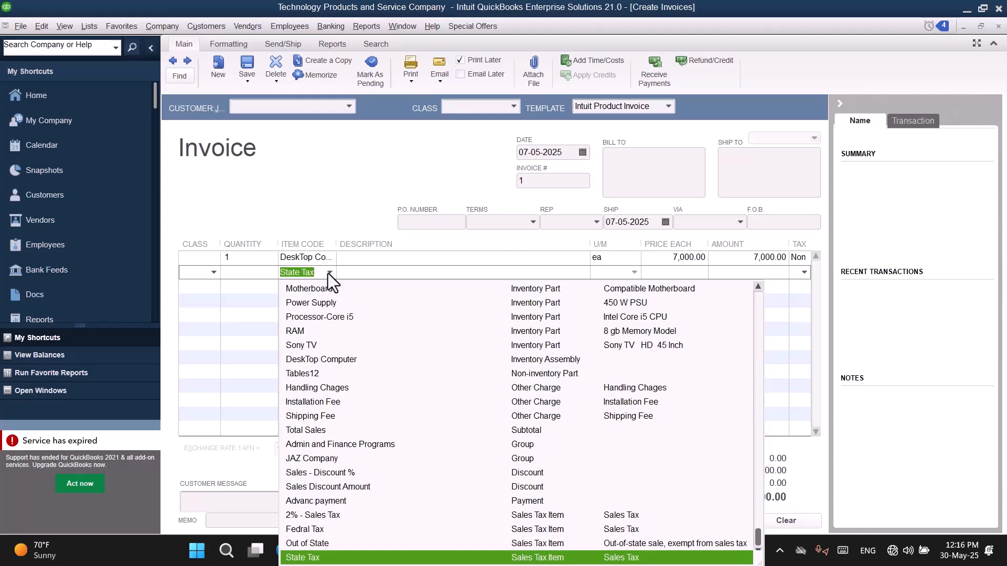
key("Up")
key("Up")
key("Up")
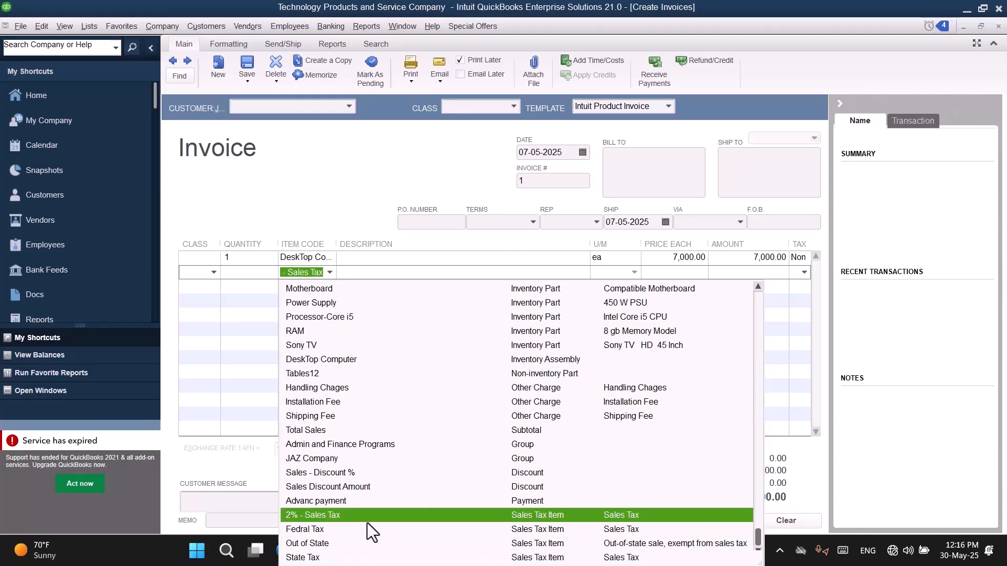
left_click(335, 517)
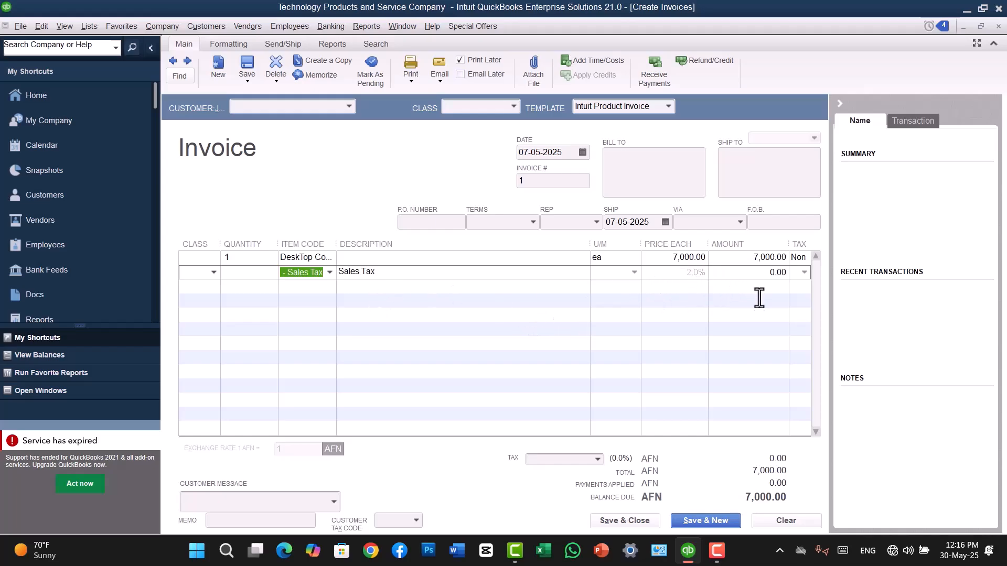
left_click(698, 286)
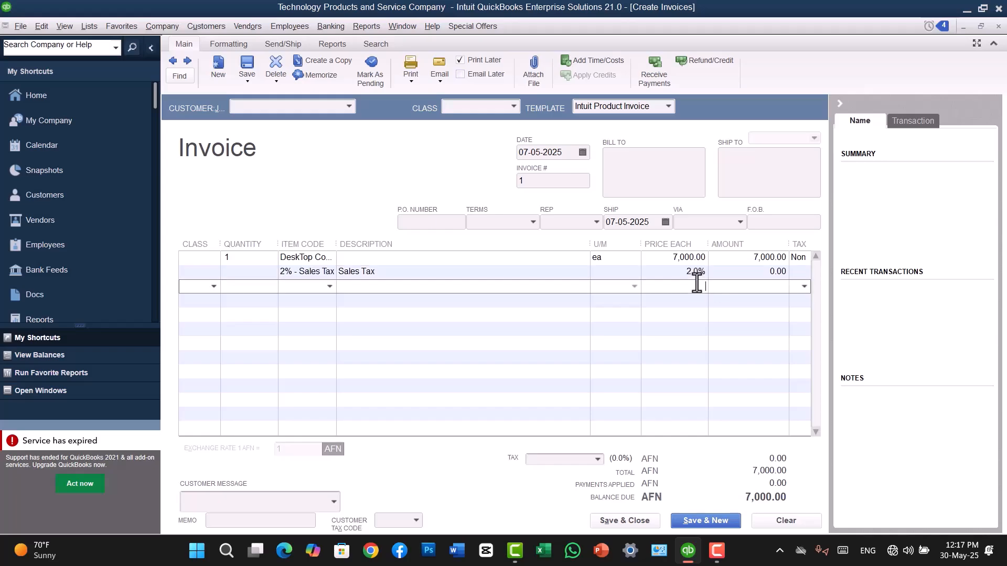
left_click(745, 272)
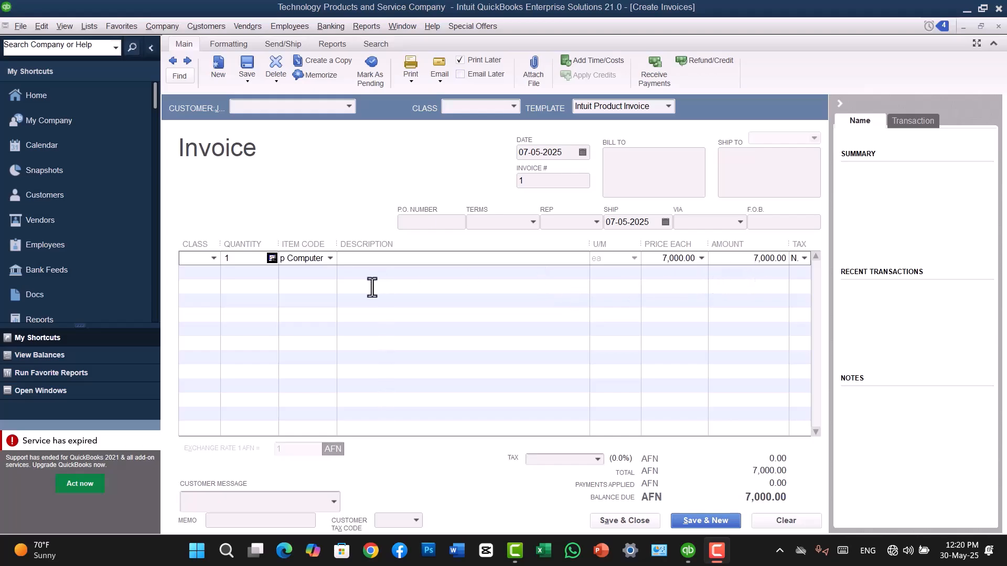
Add the 2% - Sales Tax item on the invoice line below DeskTop Computer.
left_click(309, 272)
left_click(329, 272)
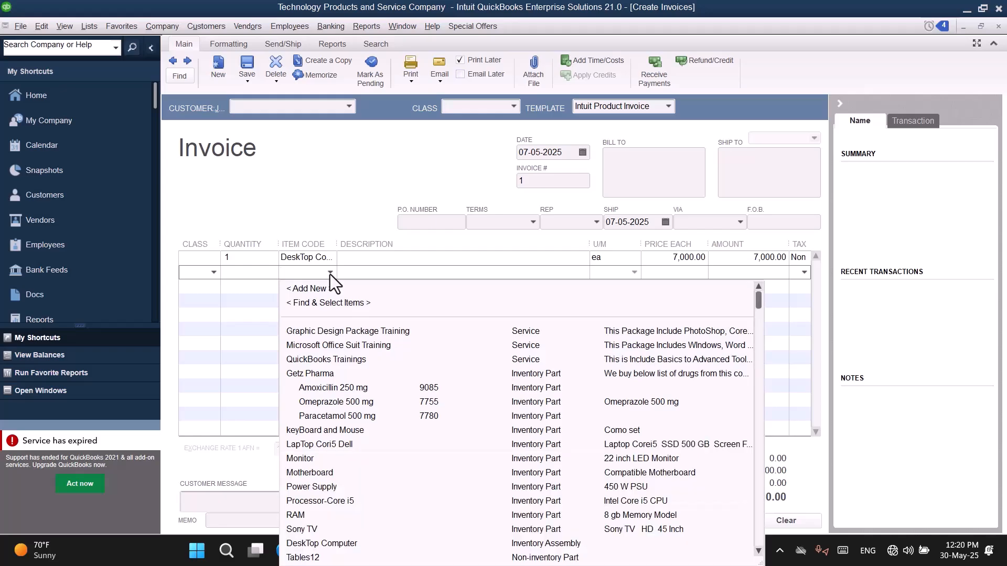
key("Down")
key("Down")
key("Down")
key("Down")
key("Down")
key("Down")
key("Down")
key("Down")
key("Down")
key("Down")
key("Down")
key("Down")
key("Down")
key("Down")
key("Down")
key("Down")
key("Down")
key("Down")
key("Down")
key("Down")
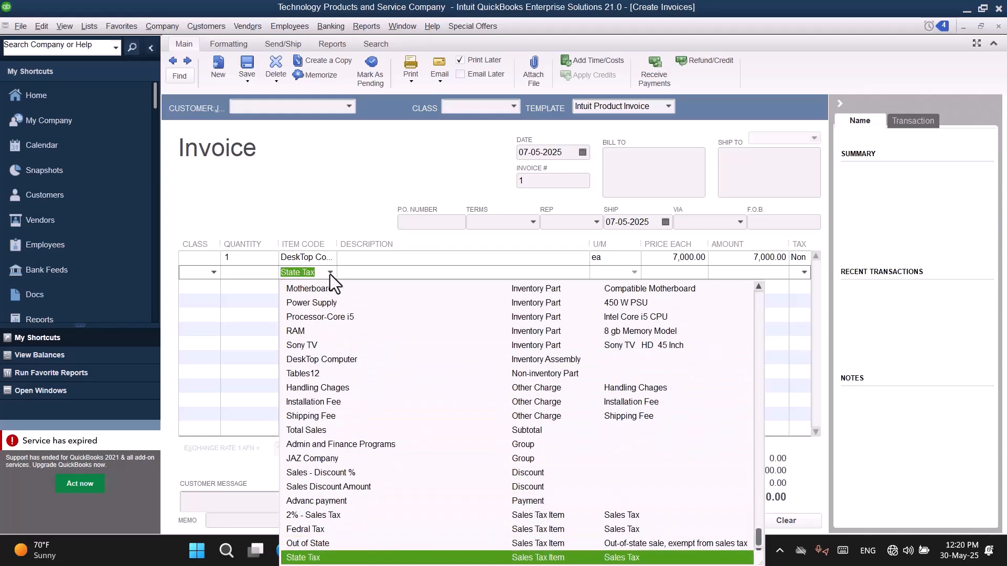
left_click(324, 517)
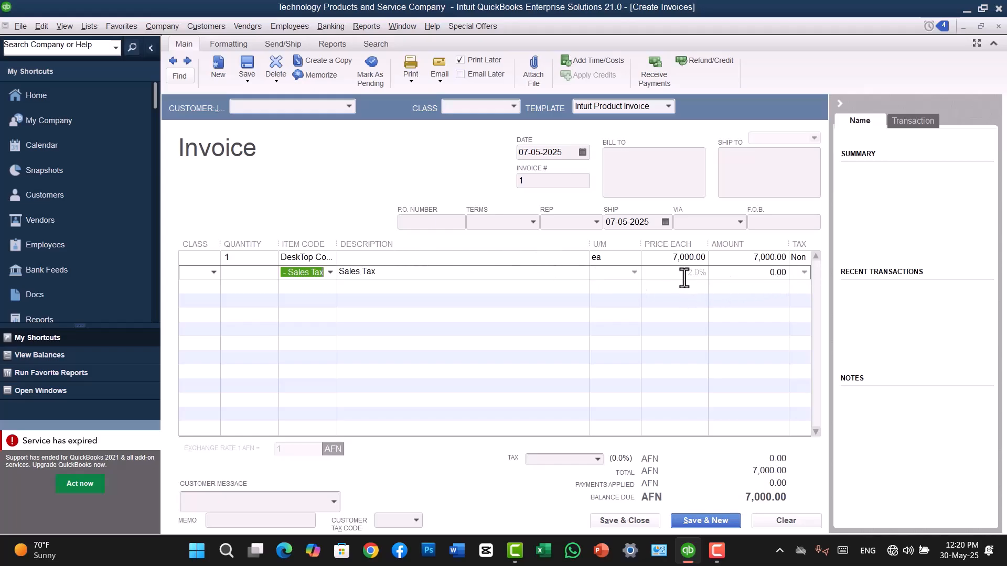
Change the tax code of the DeskTop Computer line to Tax (Taxable Sales).
left_click(799, 258)
left_click(803, 259)
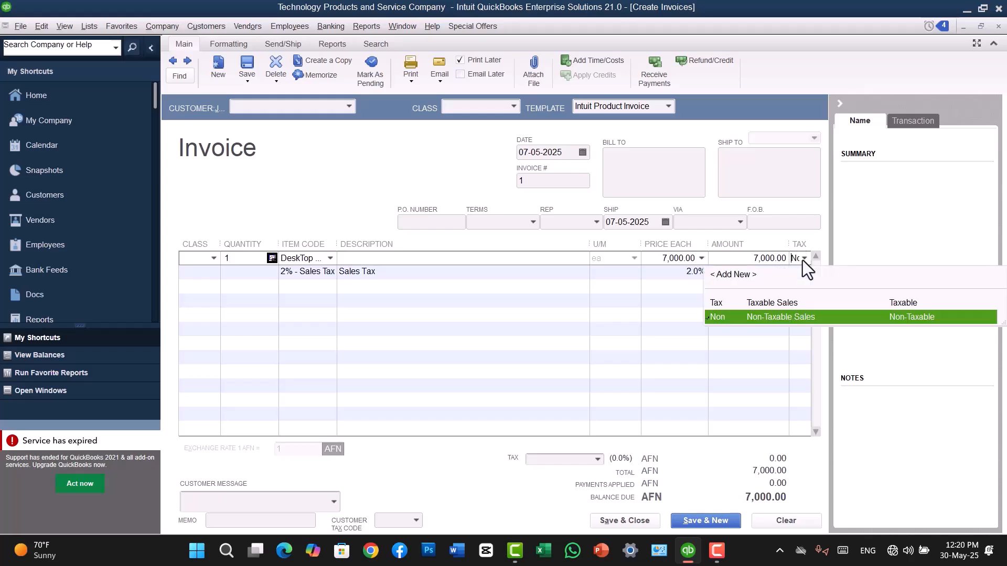
left_click(754, 303)
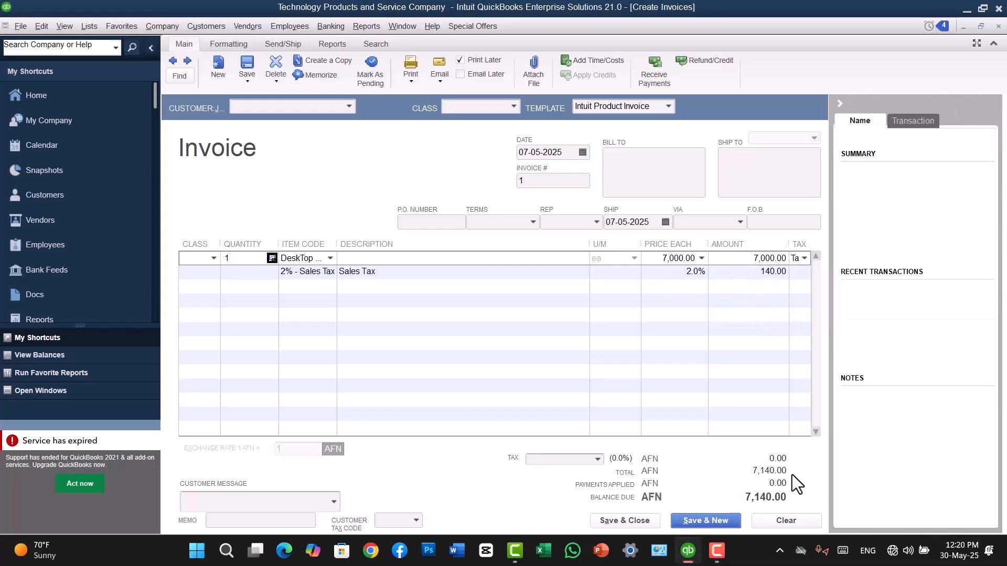
Add the Fedral Tax item on the invoice line below 2% - Sales Tax.
left_click(323, 288)
left_click(329, 289)
scroll(329, 288, "down", 1)
scroll(330, 288, "down", 20)
scroll(329, 288, "up", 2)
scroll(329, 289, "up", 1)
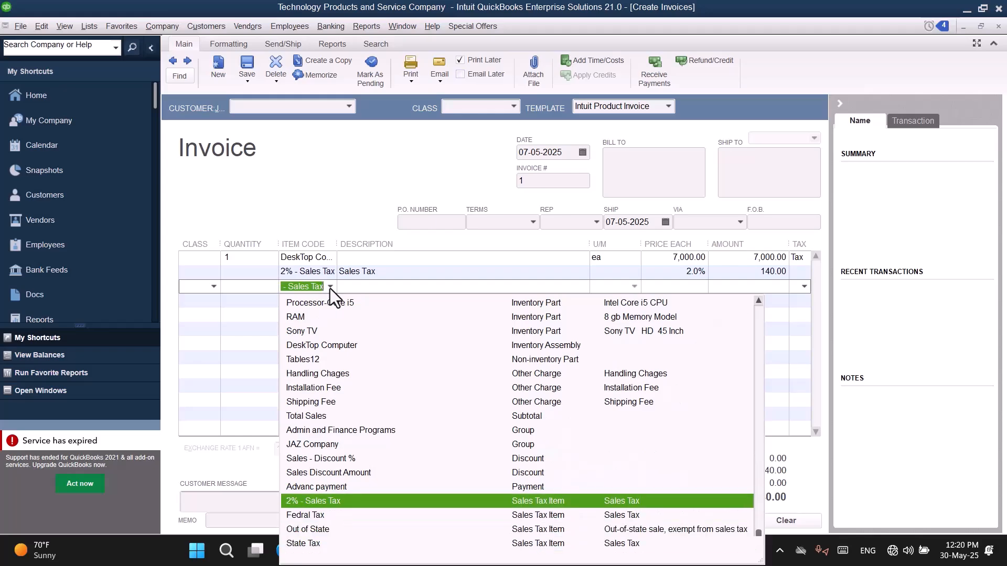
scroll(330, 289, "down", 1)
left_click(329, 288)
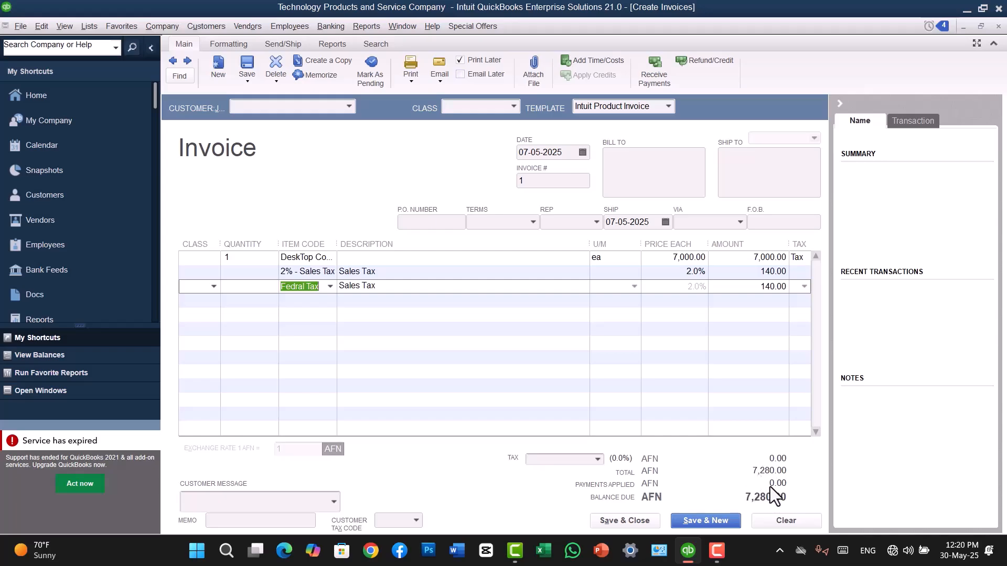
Add the State Tax item on the invoice line below Fedral Tax.
left_click(320, 300)
left_click(327, 300)
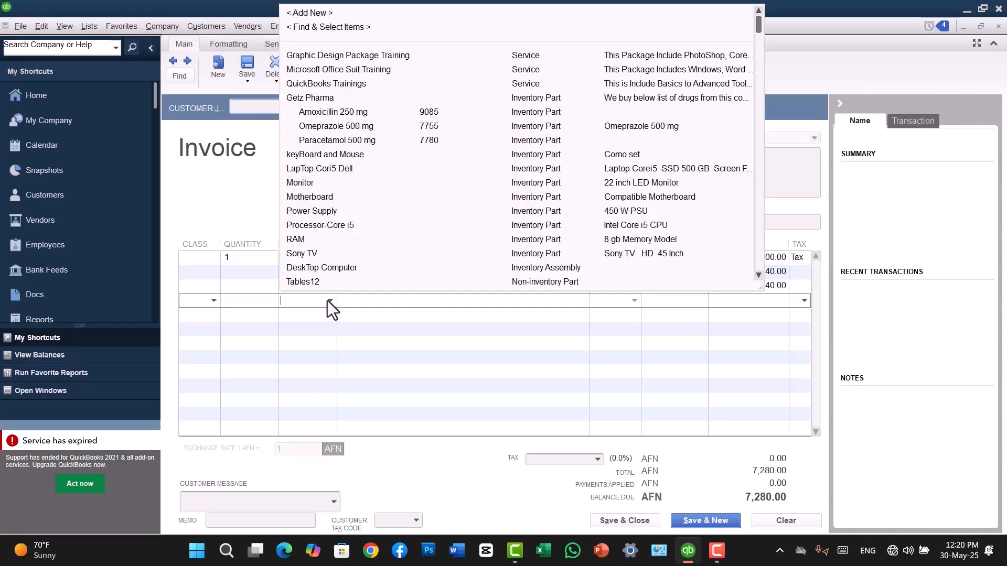
scroll(337, 290, "down", 8)
scroll(338, 290, "down", 7)
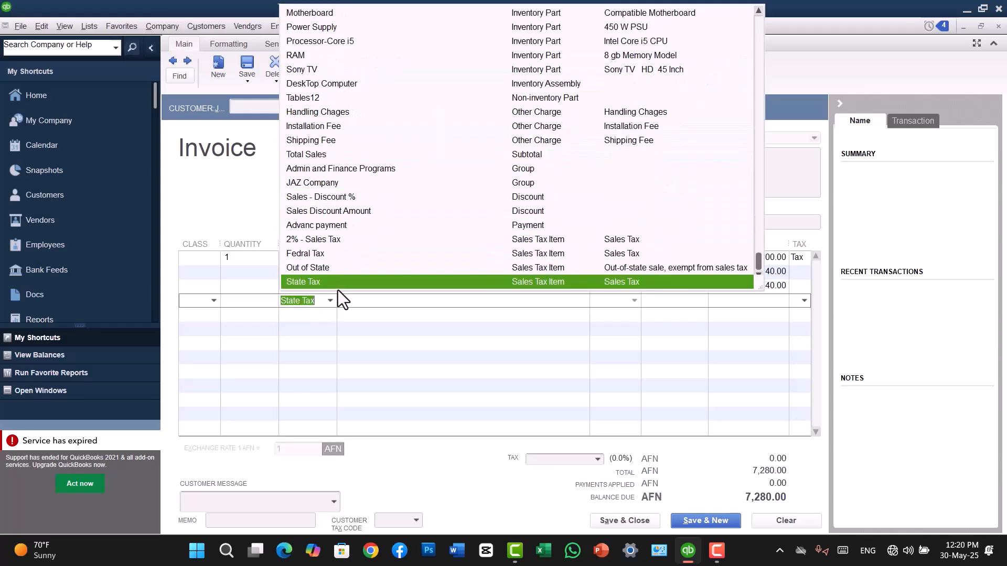
scroll(337, 291, "up", 2)
scroll(338, 290, "up", 1)
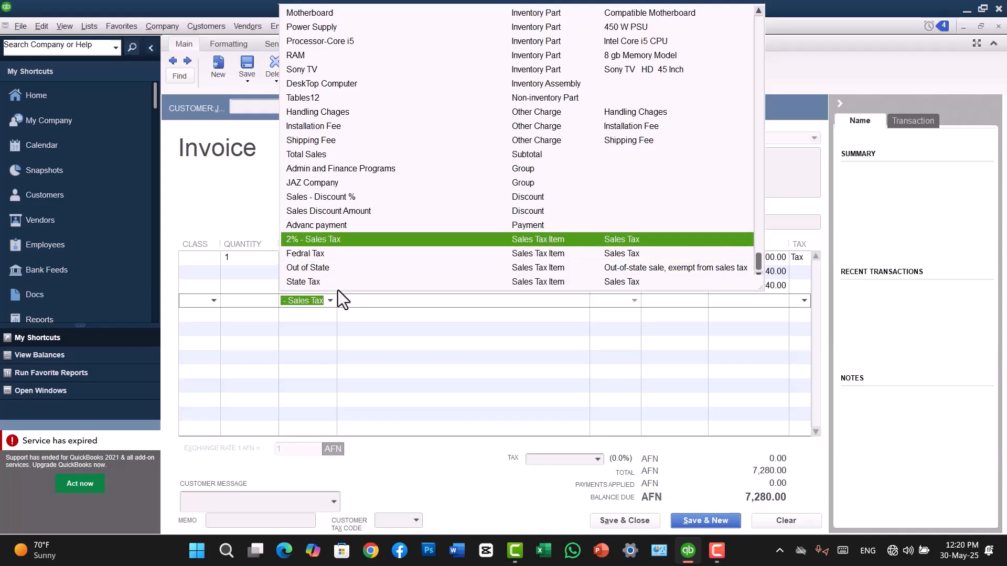
scroll(337, 291, "down", 3)
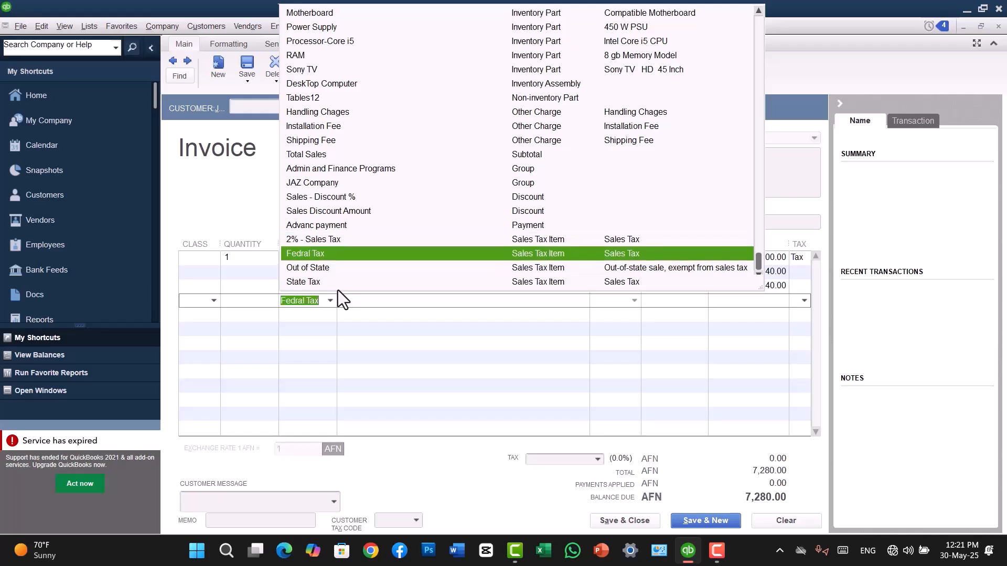
key("Return")
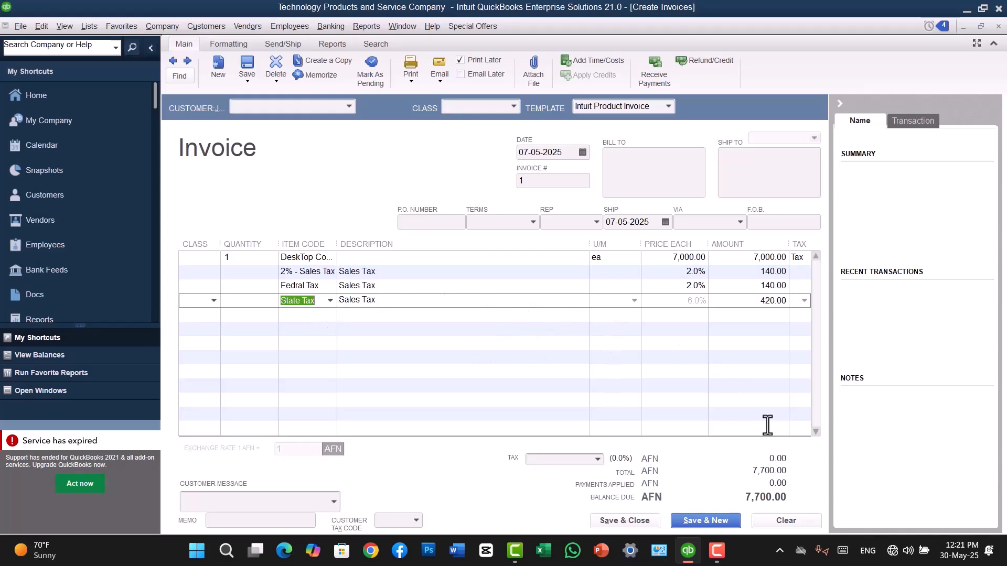
Clear all entries from the invoice and close it to return to the Item List.
left_click(816, 520)
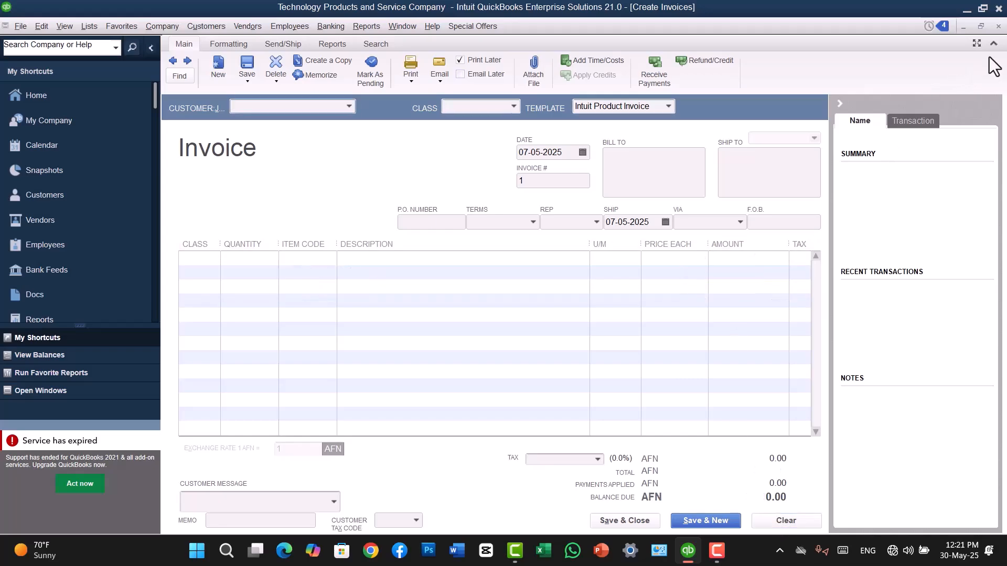
left_click(998, 26)
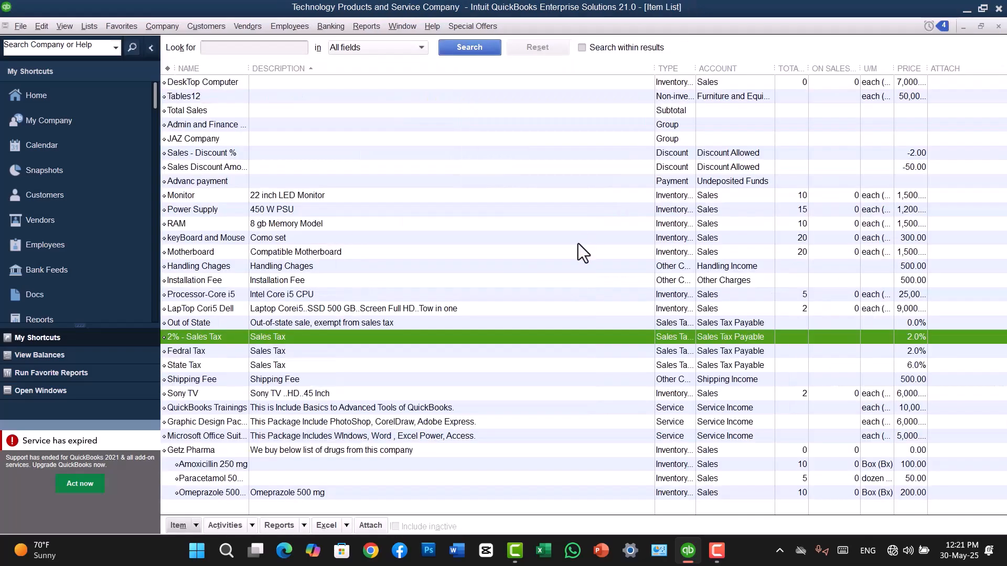
Start a new Sales Tax Group item named Total Tax with the description Sales Tax.
right_click(518, 425)
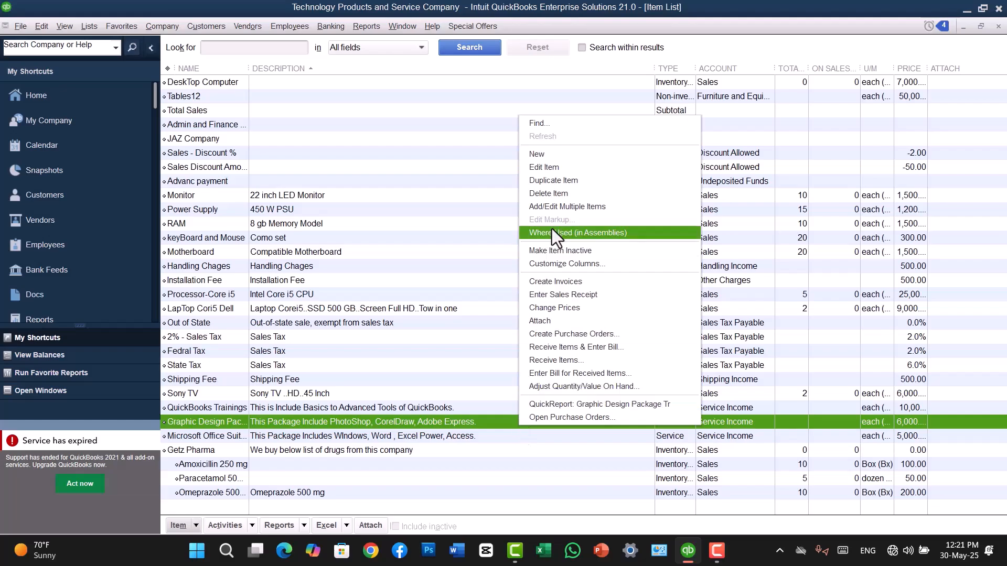
left_click(543, 153)
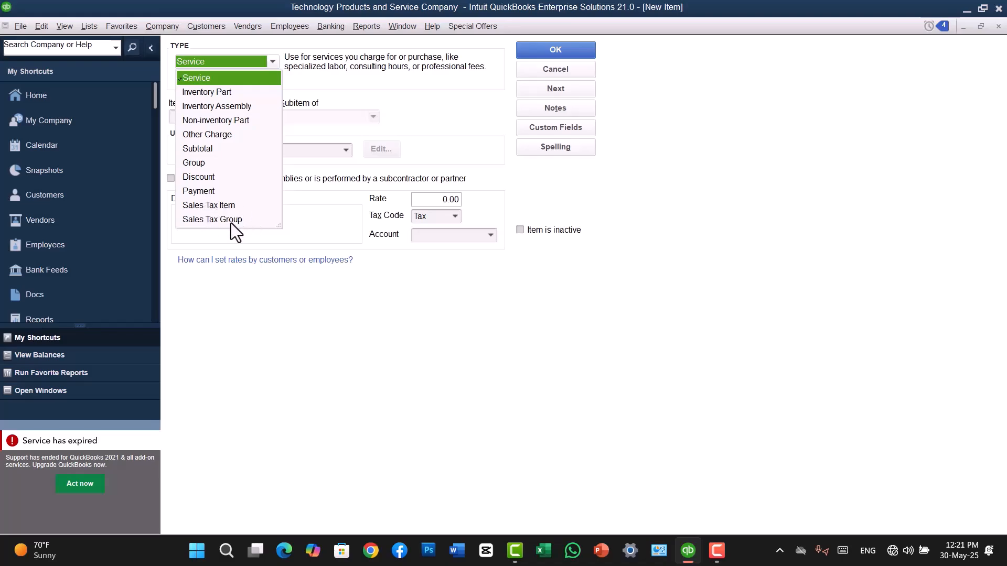
left_click(231, 221)
left_click(230, 114)
type("Total Ta")
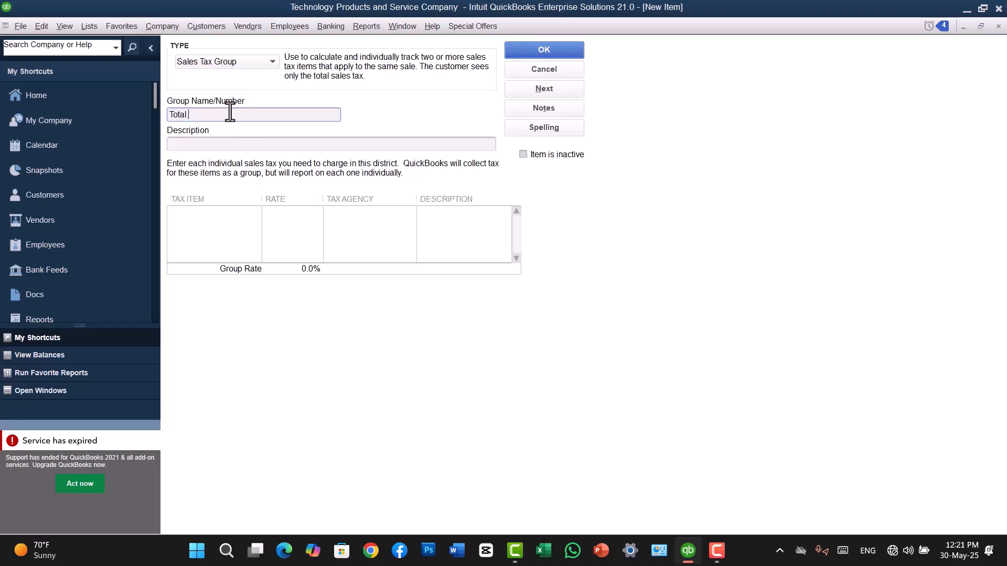
key("BackSpace")
type("ax")
left_click(193, 143)
type("Sales Tax")
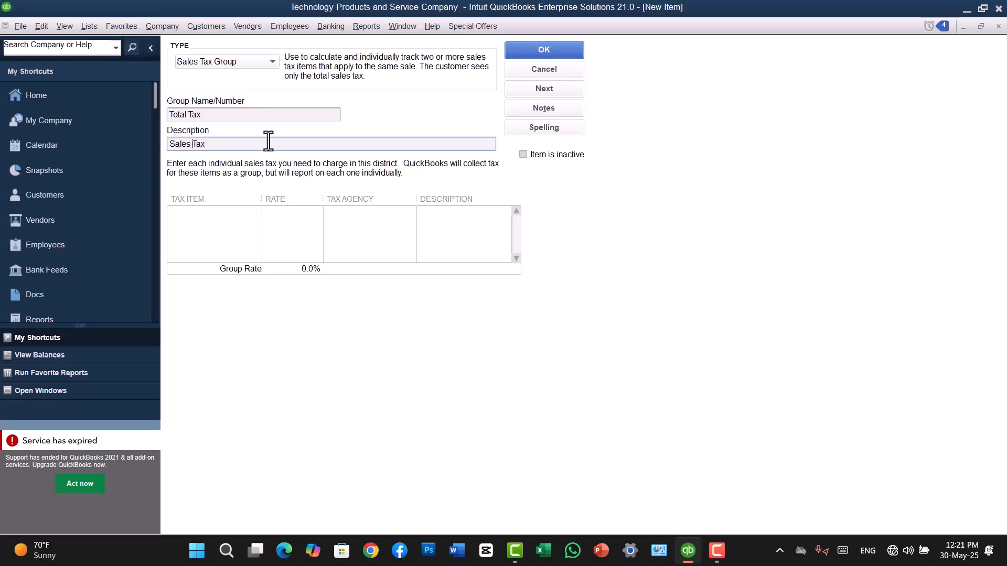
Add 2% - Sales Tax, Fedral Tax and State Tax to the Total Tax group and save the item.
left_click(214, 239)
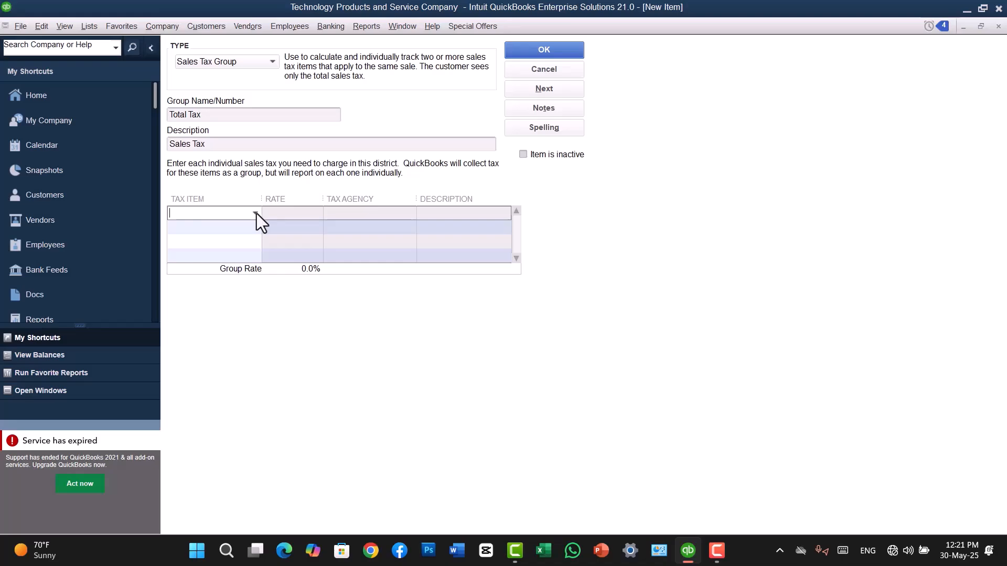
left_click(256, 213)
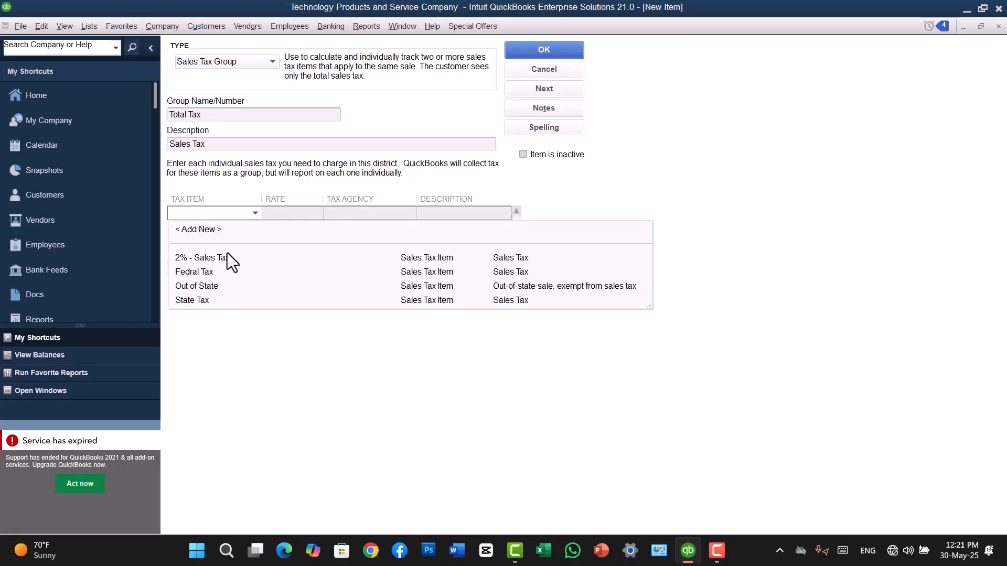
left_click(223, 255)
left_click(247, 228)
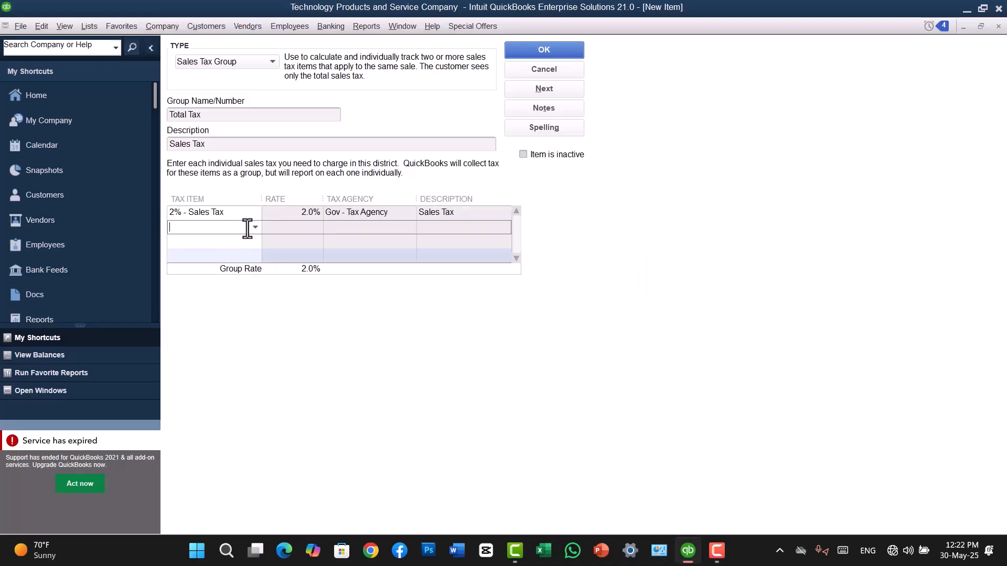
left_click(256, 228)
left_click(202, 287)
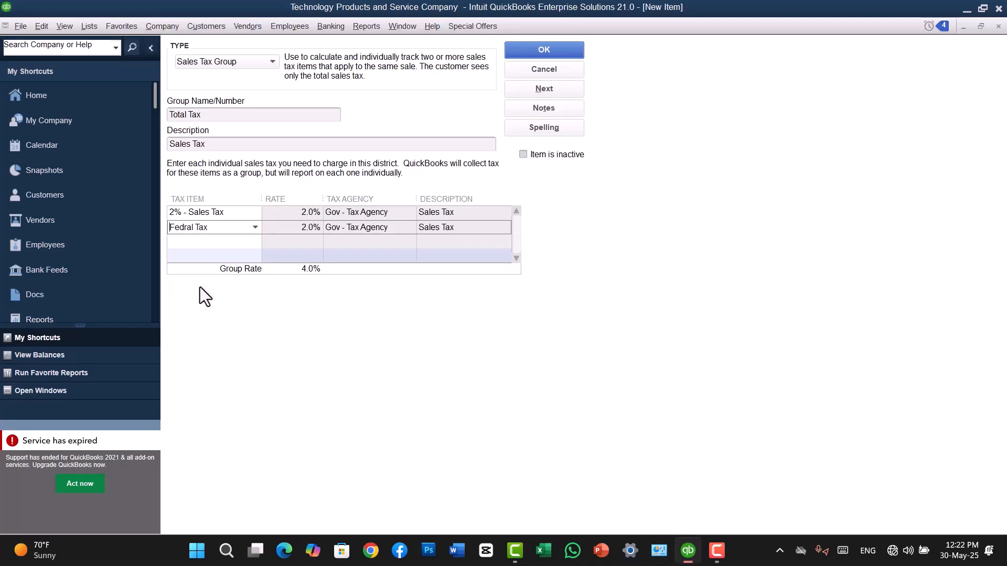
left_click(241, 241)
left_click(255, 242)
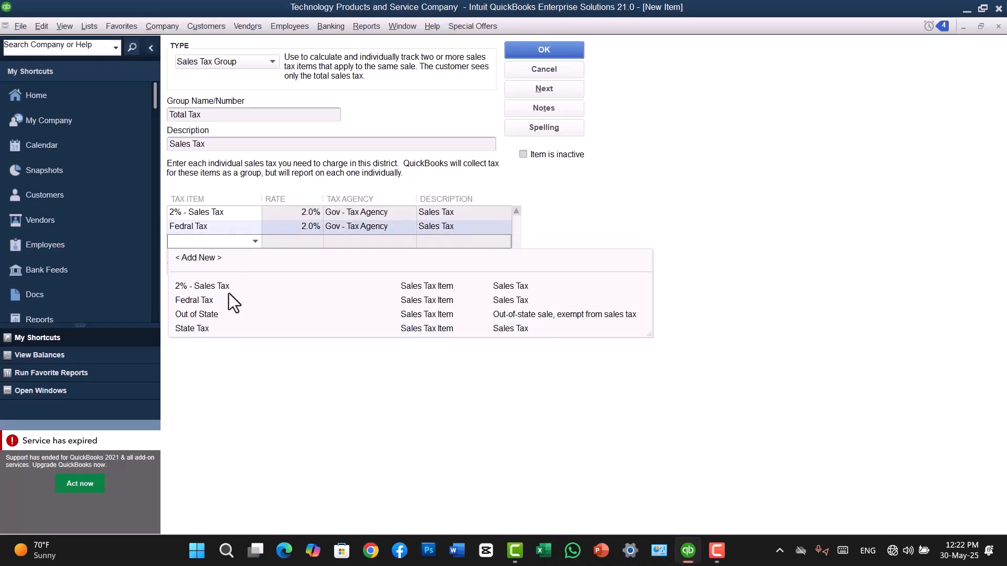
left_click(208, 329)
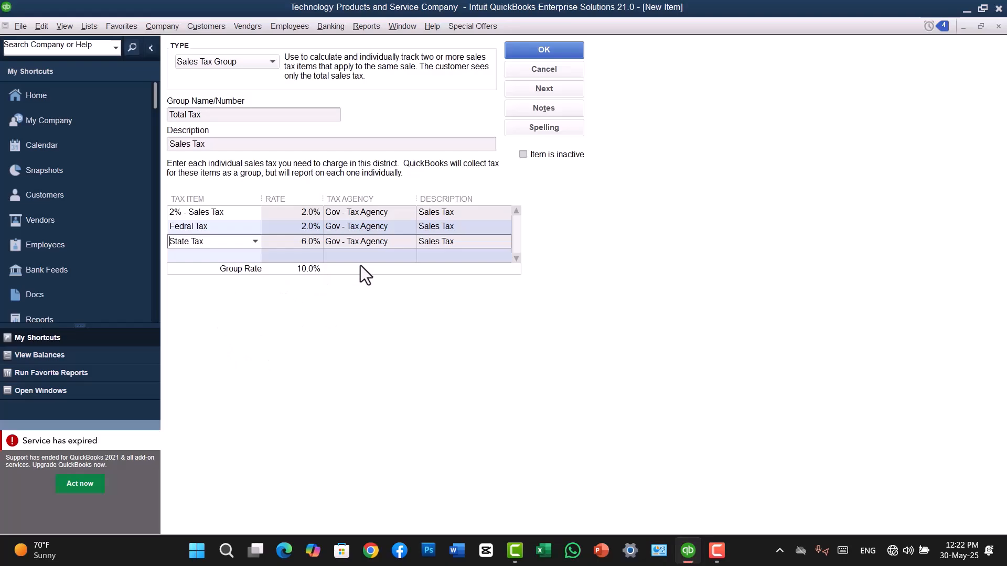
left_click(545, 52)
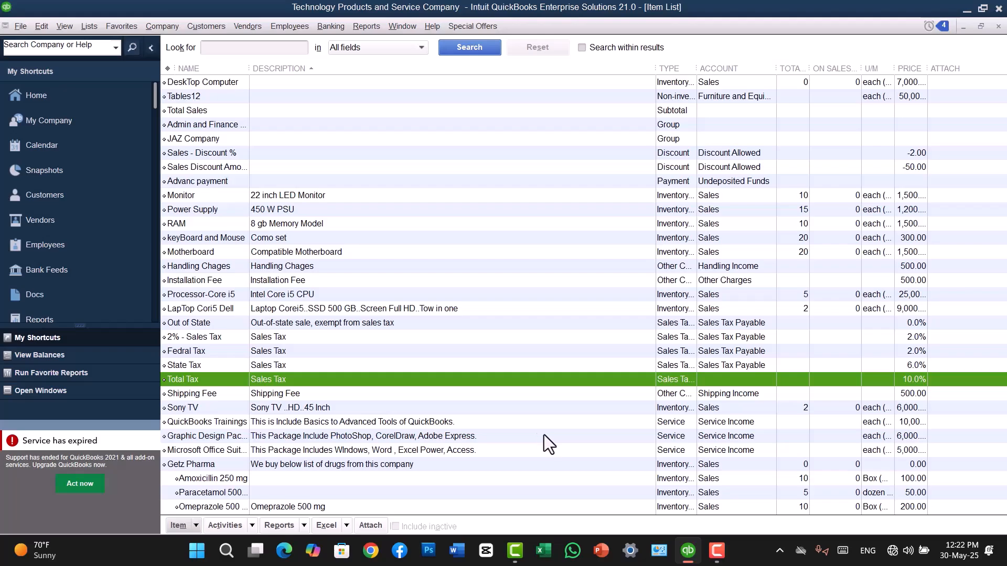
Create a new invoice with the DeskTop Computer item on the first line and its tax code set to Tax (Taxable Sales).
left_click(200, 27)
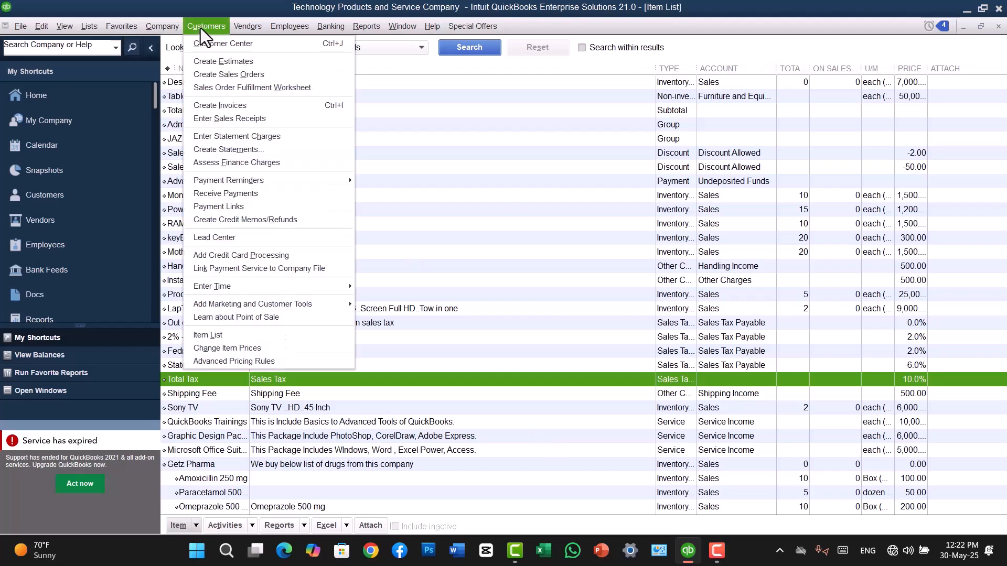
left_click(242, 104)
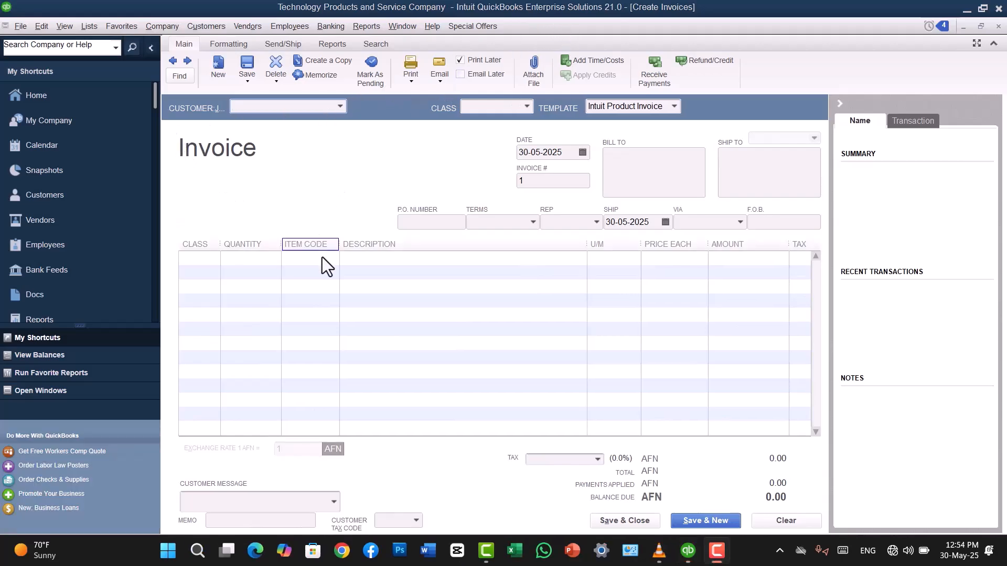
left_click(317, 272)
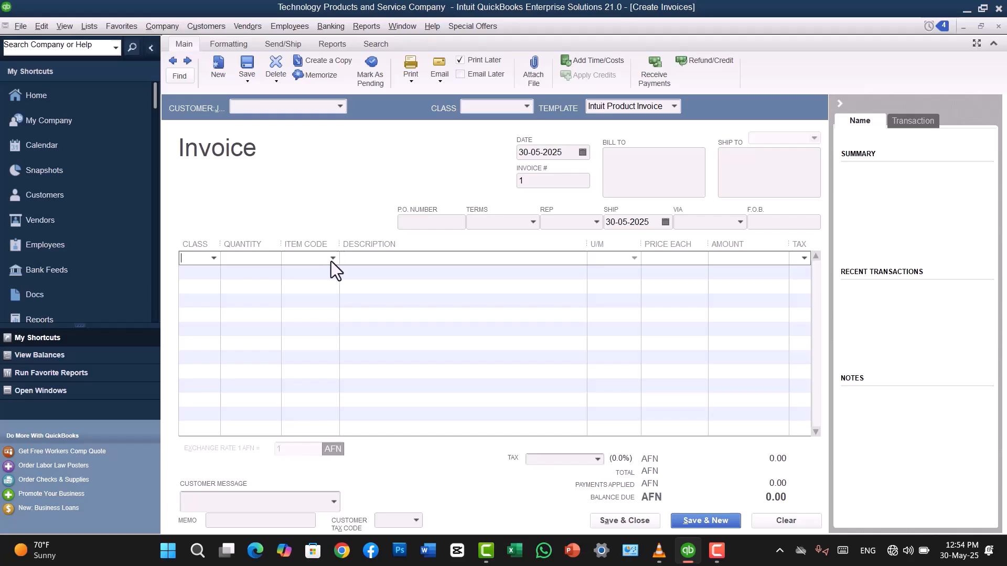
left_click(332, 258)
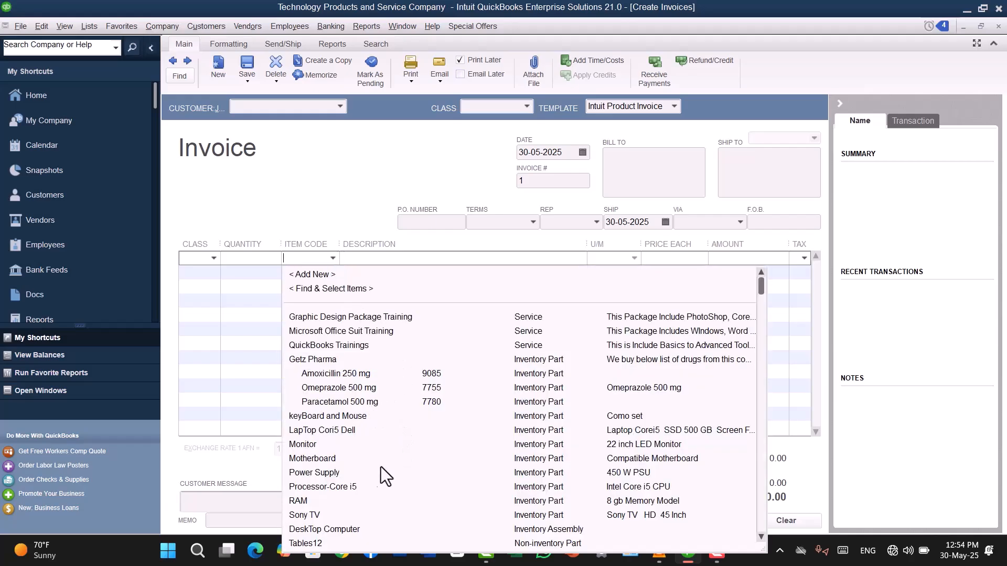
left_click(338, 530)
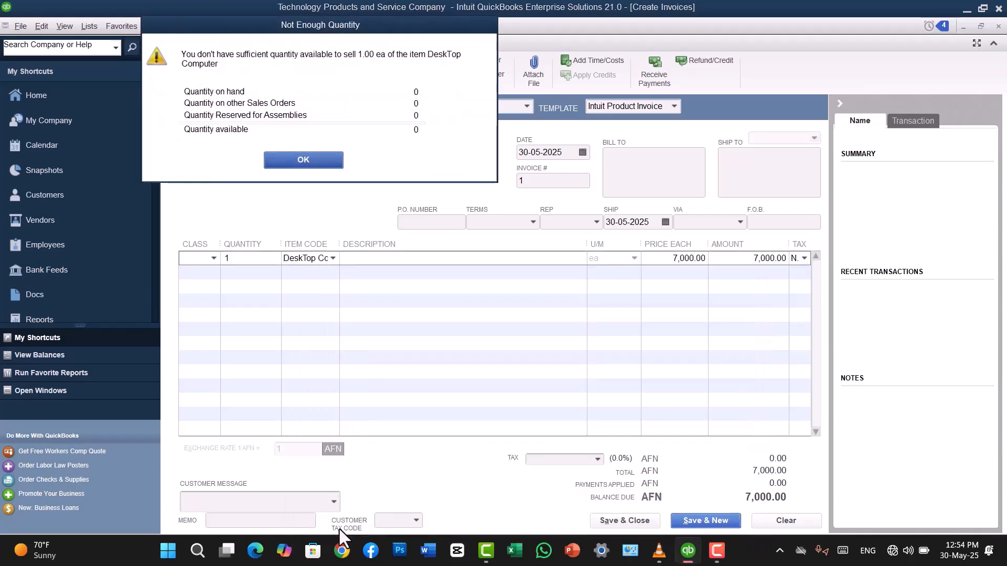
left_click(308, 164)
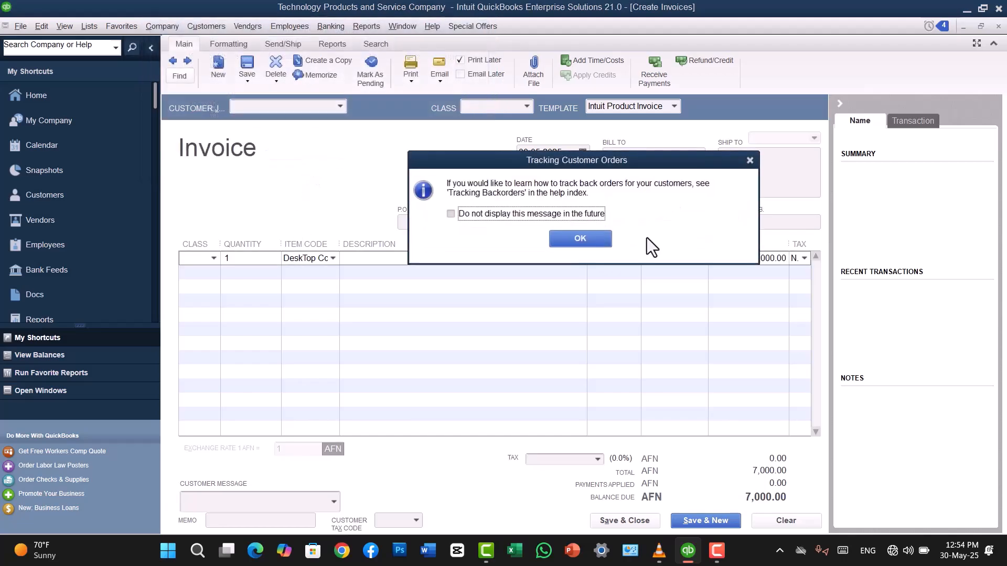
left_click(590, 243)
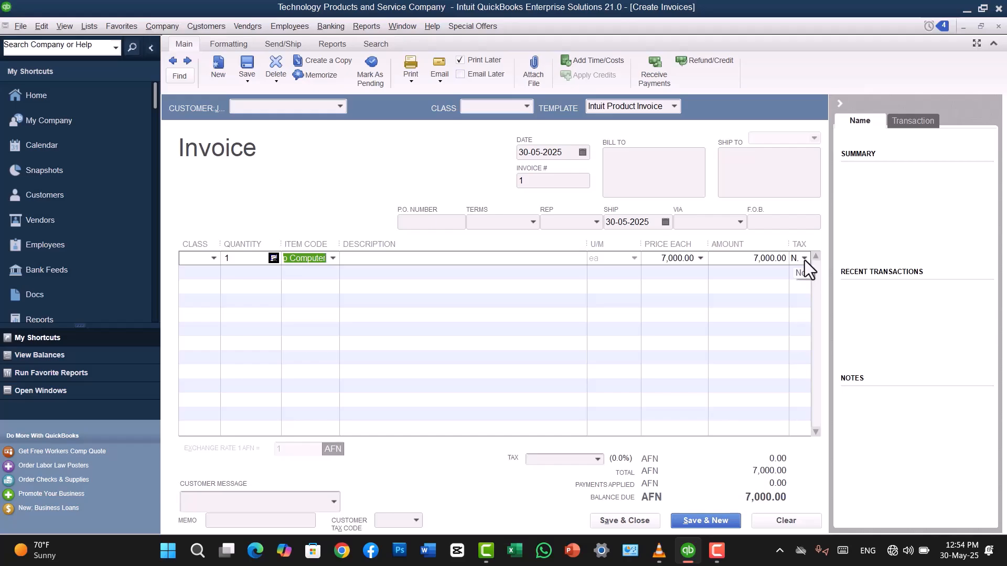
left_click(804, 258)
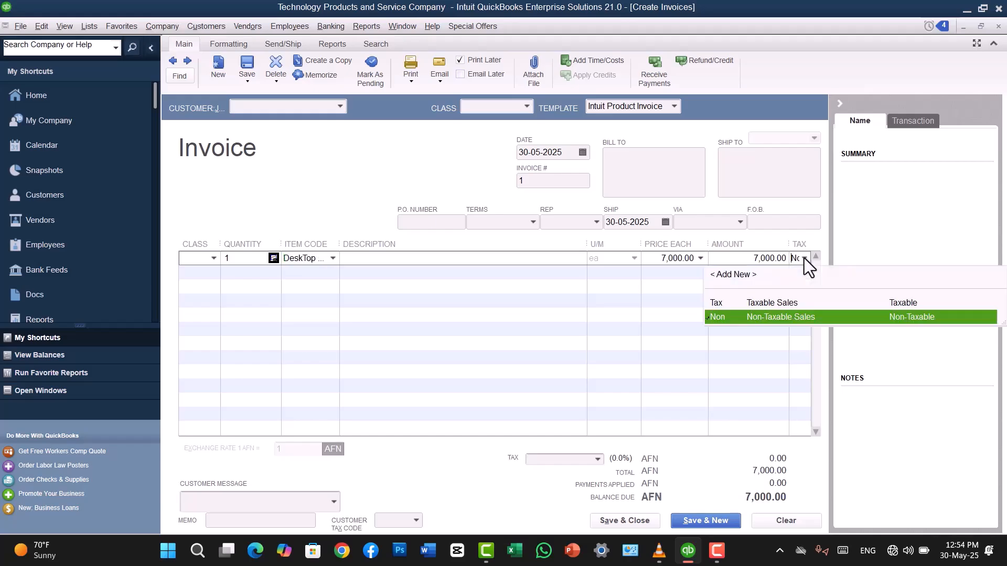
left_click(742, 304)
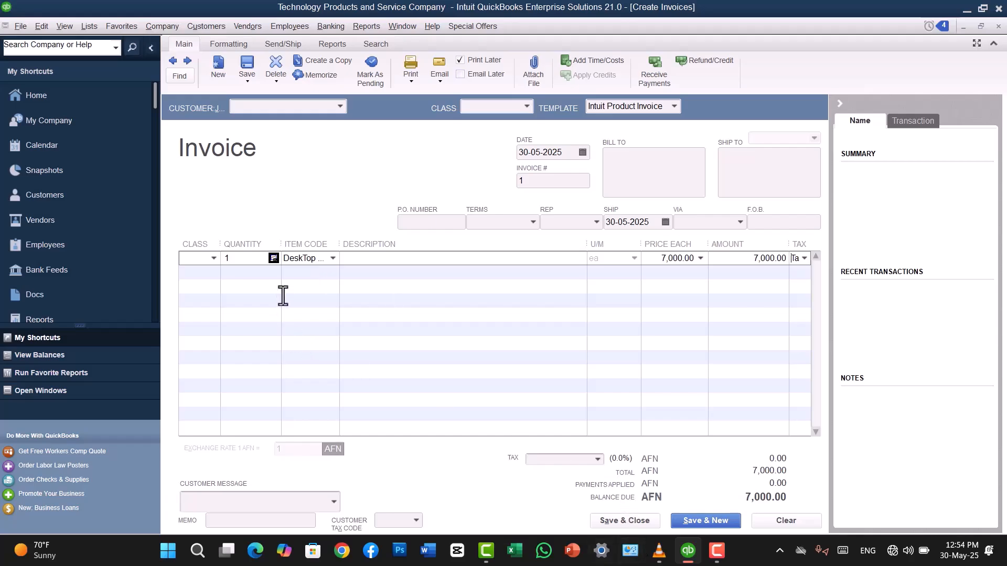
Apply the Total Taxes sales tax group as the tax for the whole invoice.
left_click(597, 460)
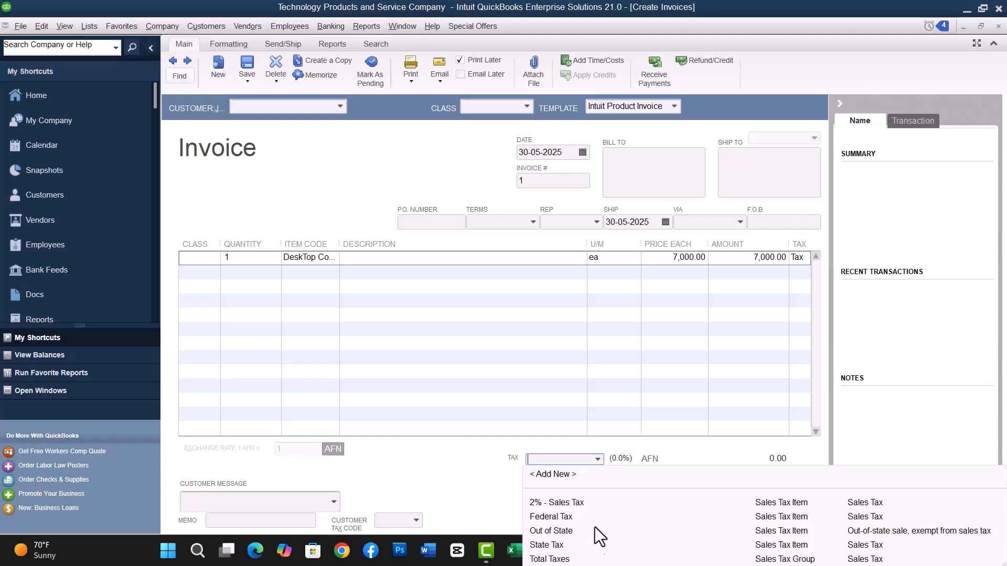
left_click(547, 560)
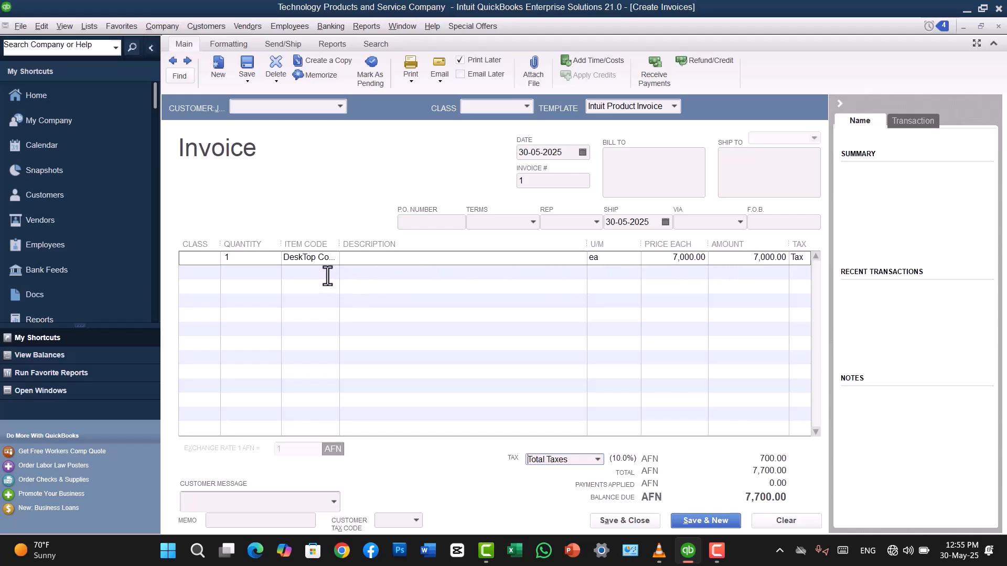
left_click(597, 460)
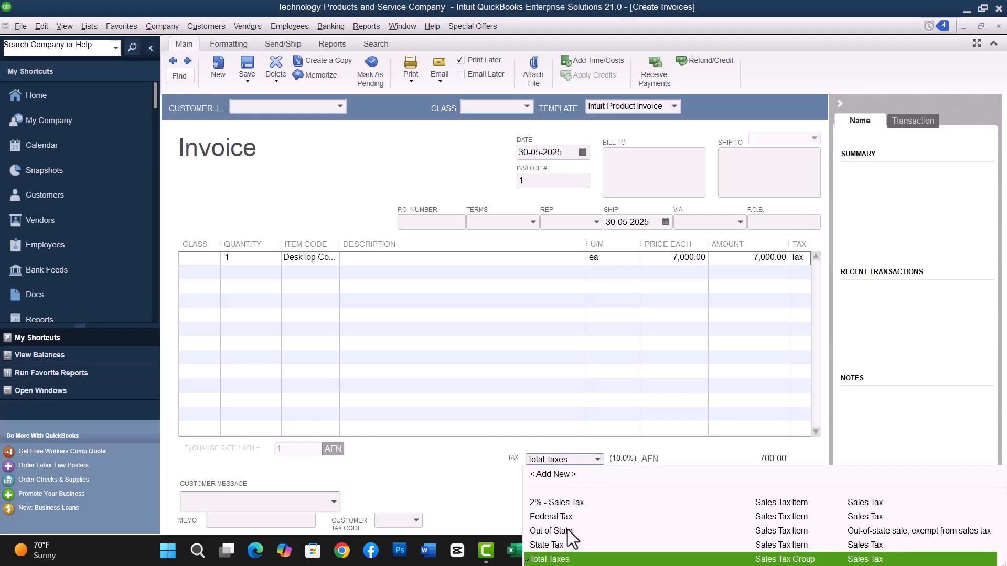
left_click(596, 459)
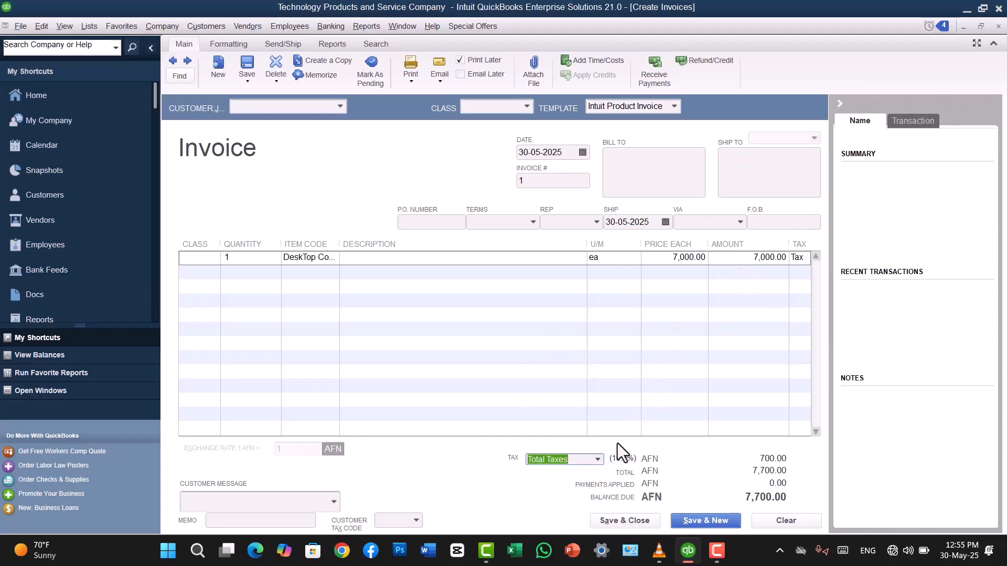
left_click(597, 459)
left_click(596, 460)
Discard the DeskTop Computer invoice's entries and go back to the Item List.
left_click(778, 518)
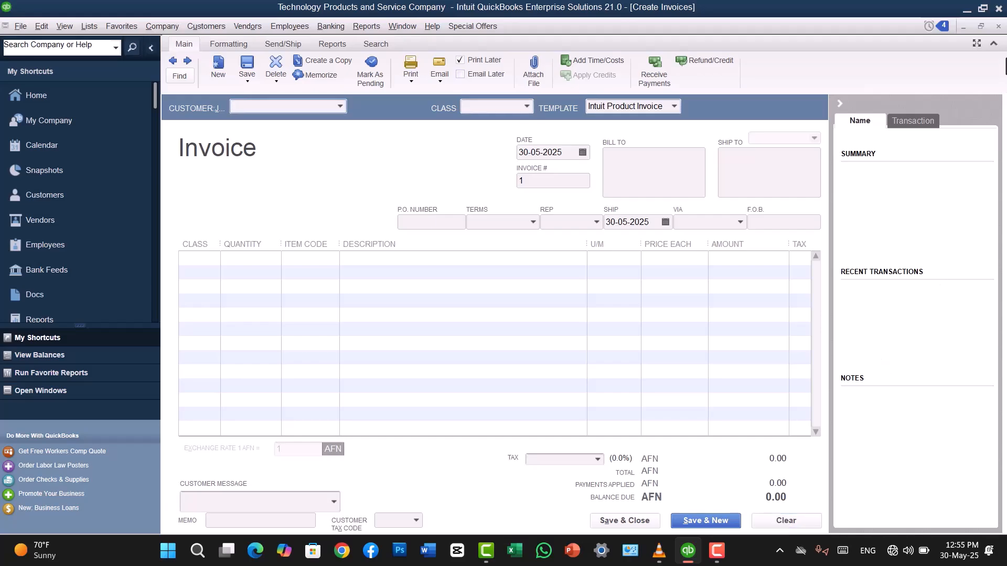
left_click(997, 26)
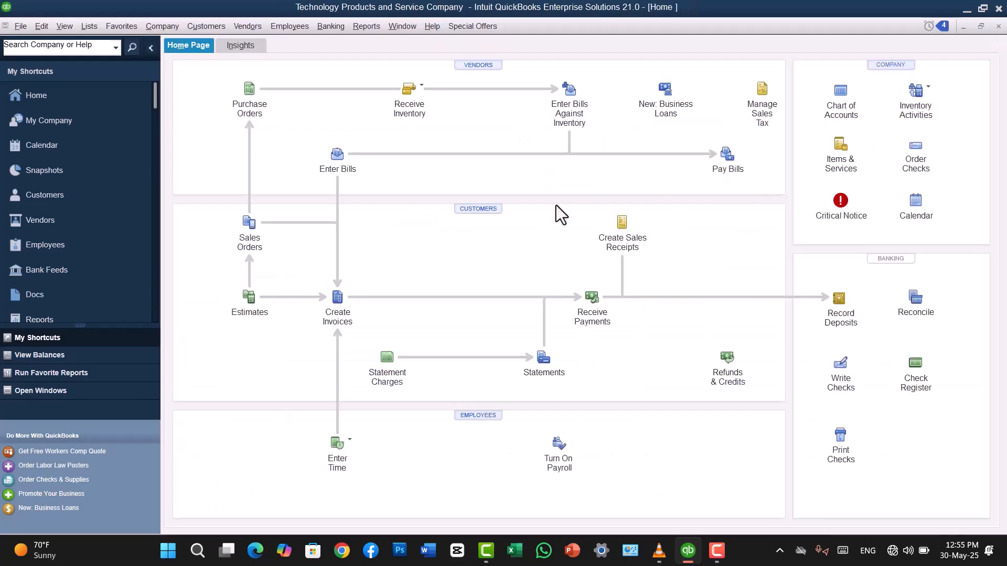
left_click(97, 28)
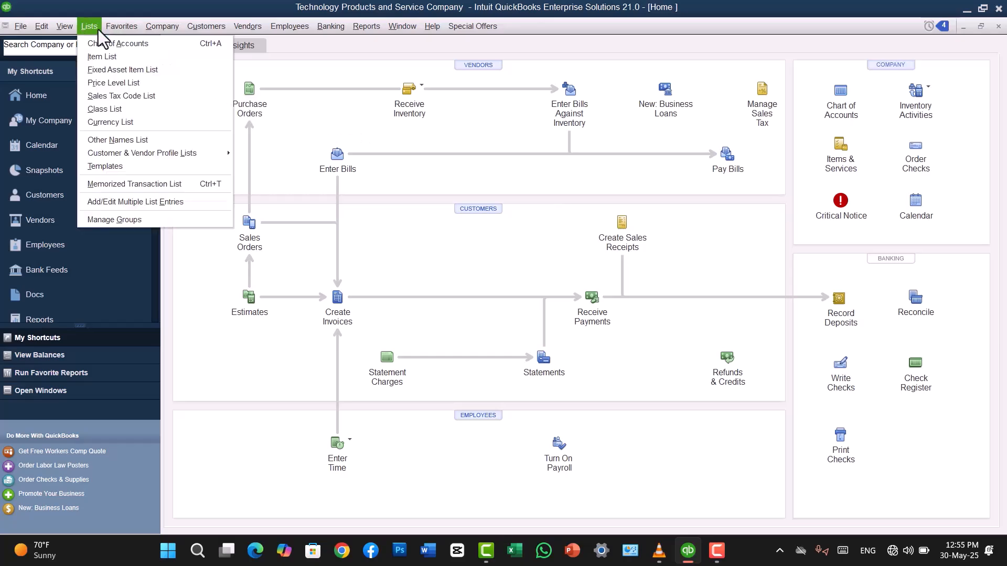
left_click(105, 55)
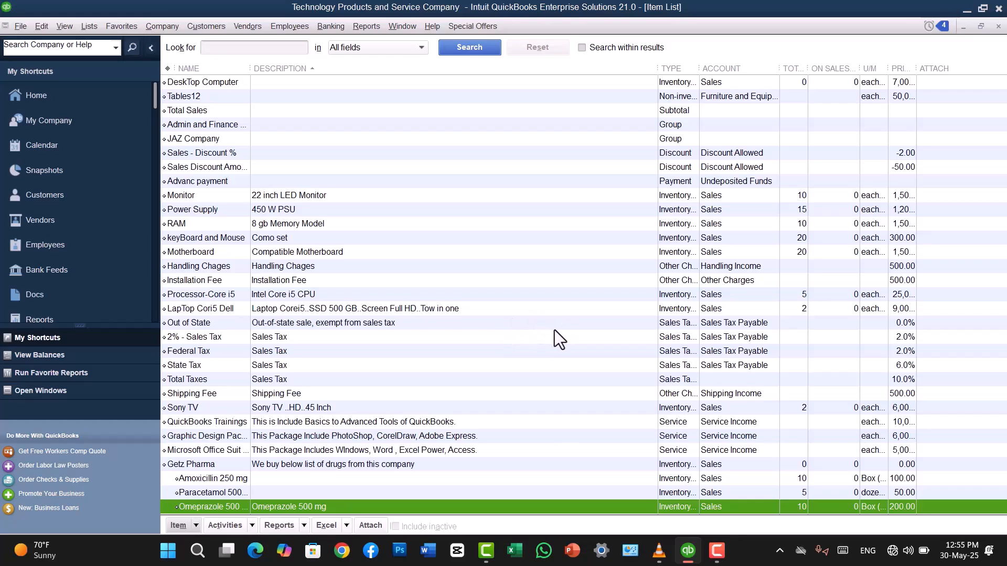
Start a new item to review the list of available item types, and close the form without creating anything.
right_click(562, 313)
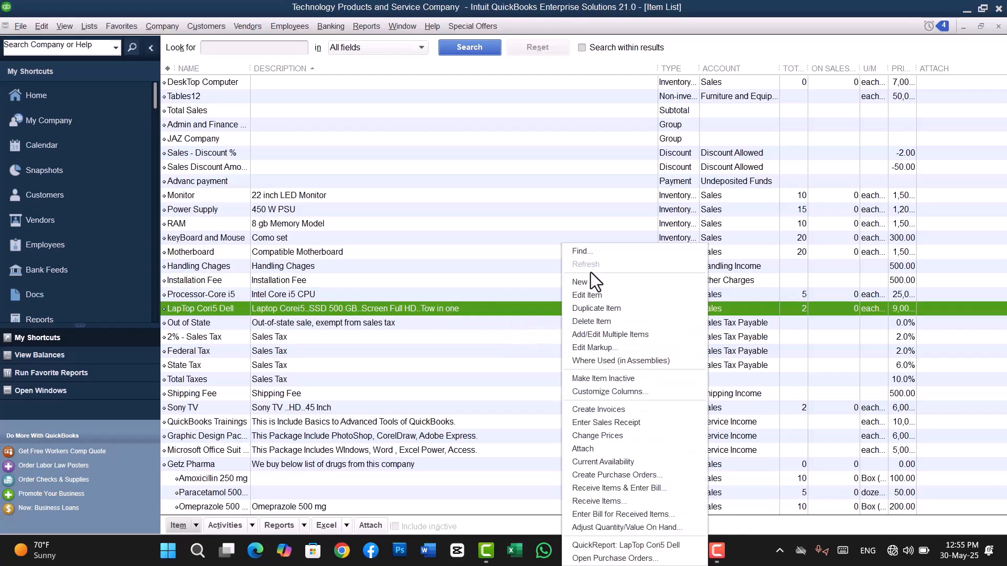
left_click(581, 283)
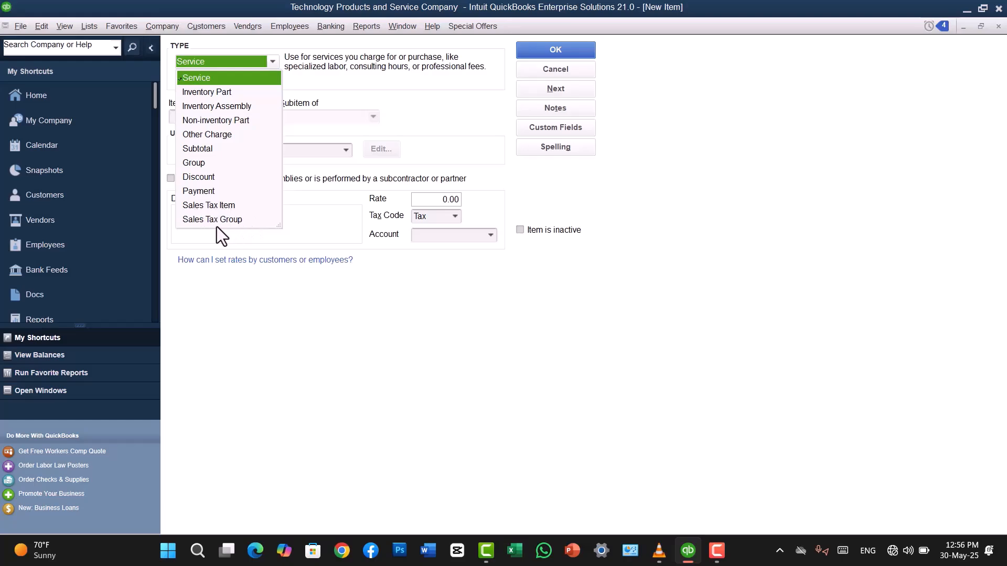
left_click(419, 435)
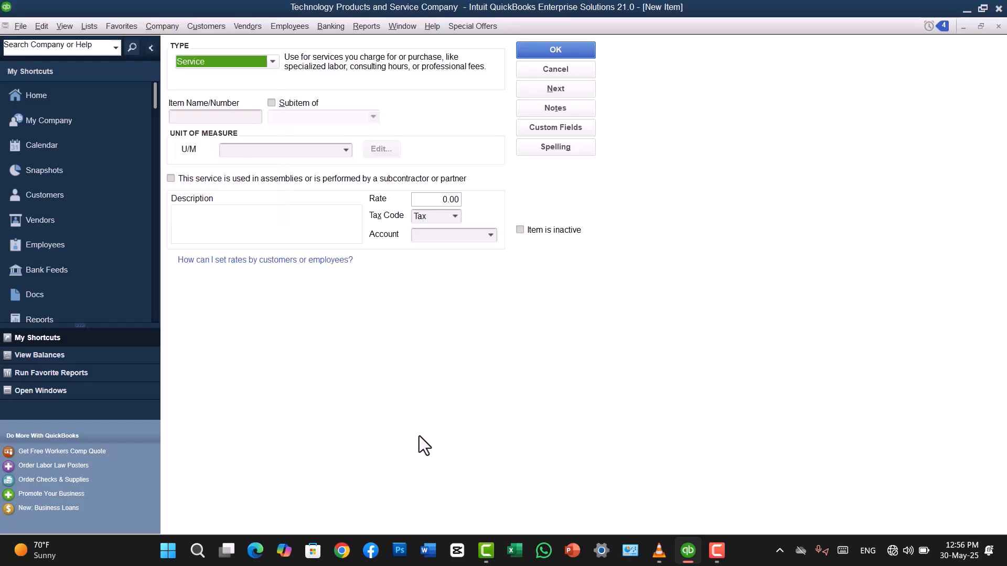
left_click(998, 27)
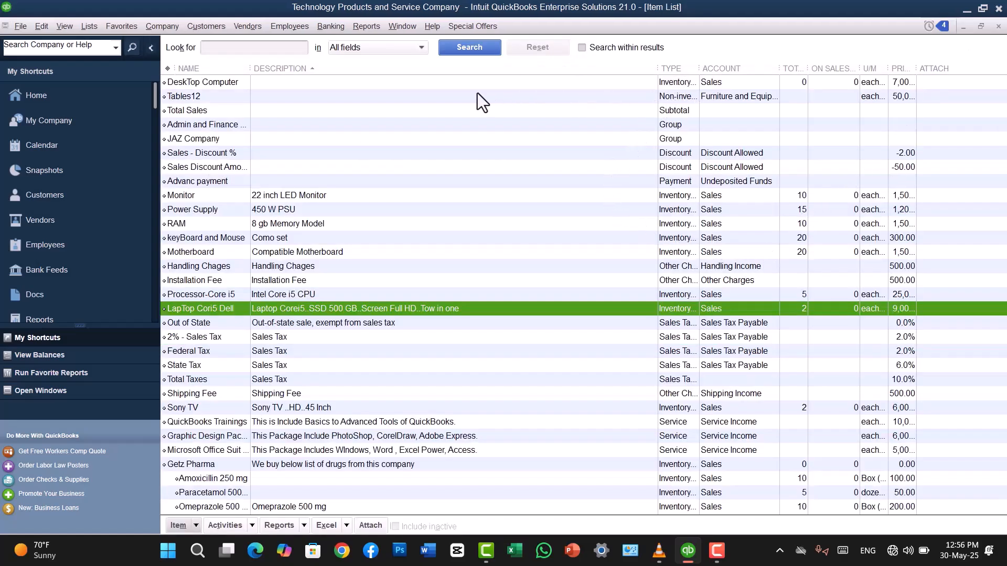
Go through the entries in the Item List to review the items created under the different types.
key("Up")
key("Up")
key("Up")
key("Up")
key("Up")
key("Up")
key("Up")
key("Up")
key("Up")
key("Up")
key("Up")
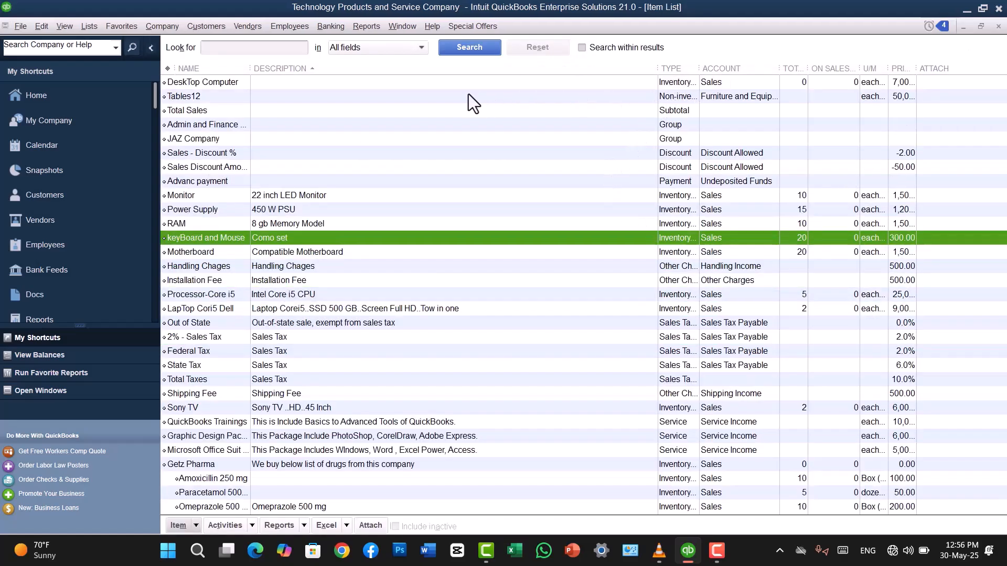
key("Up")
key("Up")
key("Up")
key("Up")
key("Up")
key("Down")
key("Down")
key("Down")
key("Down")
key("Down")
key("Down")
key("Down")
key("Down")
key("Down")
key("Down")
key("Down")
key("Down")
key("Down")
key("Down")
key("Down")
key("Down")
key("Down")
key("Down")
key("Down")
key("Down")
key("Down")
key("Down")
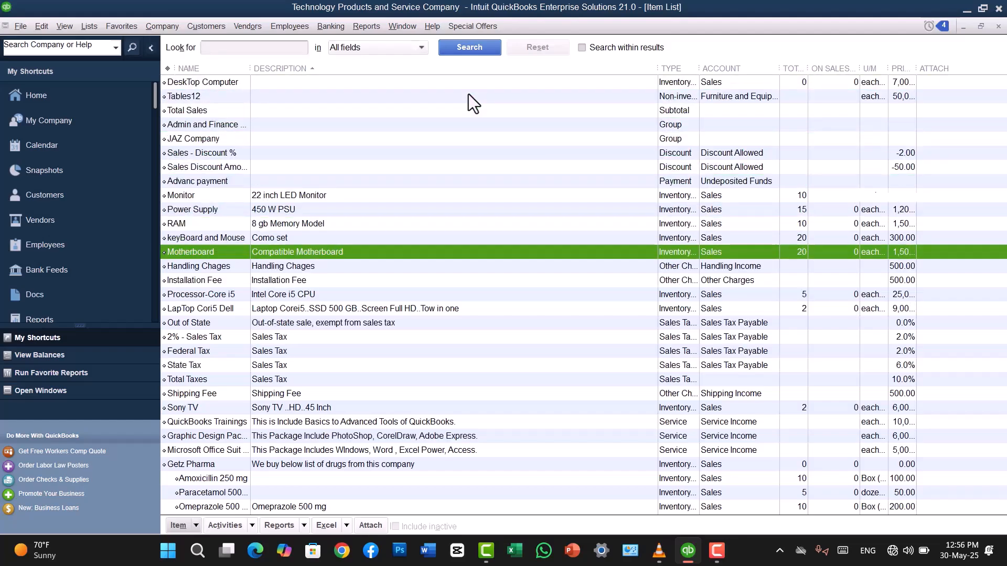
key("Down")
key("Down")
key("Down")
key("Down")
key("Down")
key("Down")
key("Down")
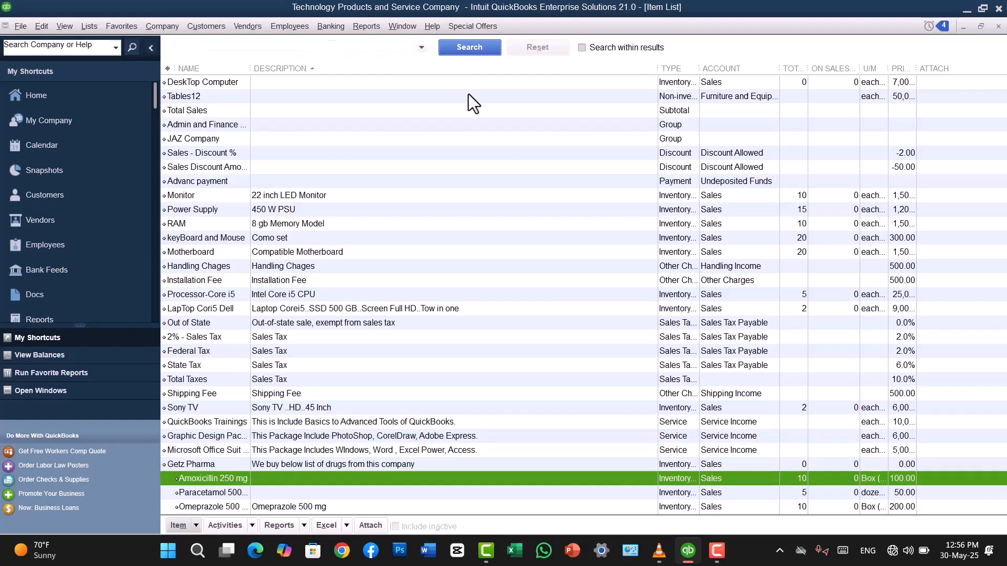